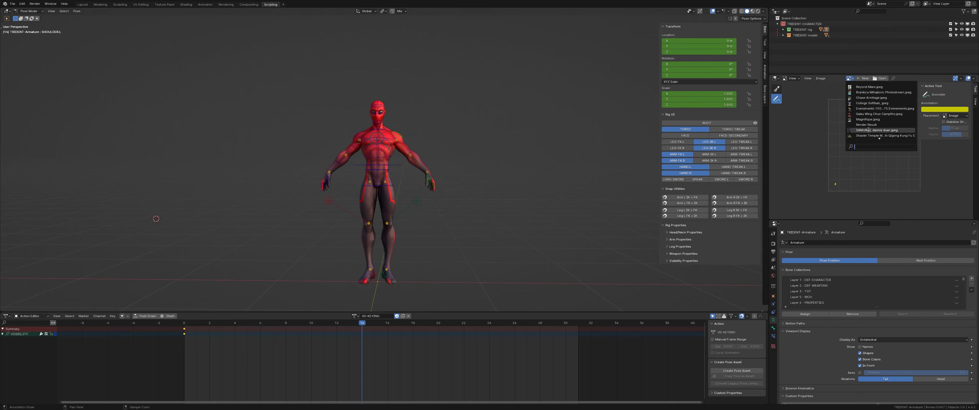
# Step: Load the Wing Chun Campfire reference image in the Image Editor, frame the whole figure, and hide that editor's sidebar
pyautogui.click(873, 114)
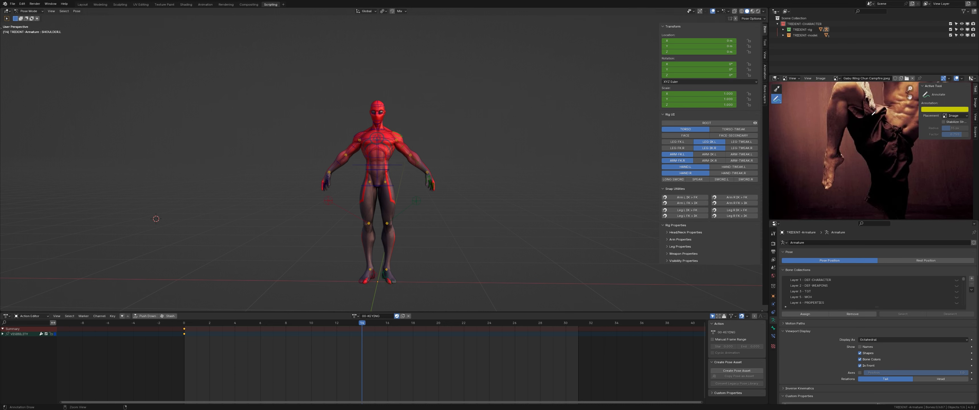
pyautogui.scroll(-3, 875, 114)
pyautogui.scroll(1, 876, 120)
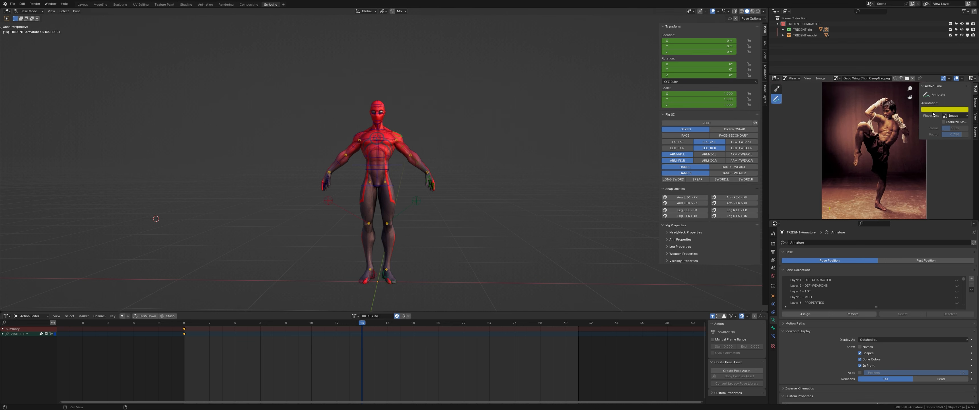
pyautogui.press('n')
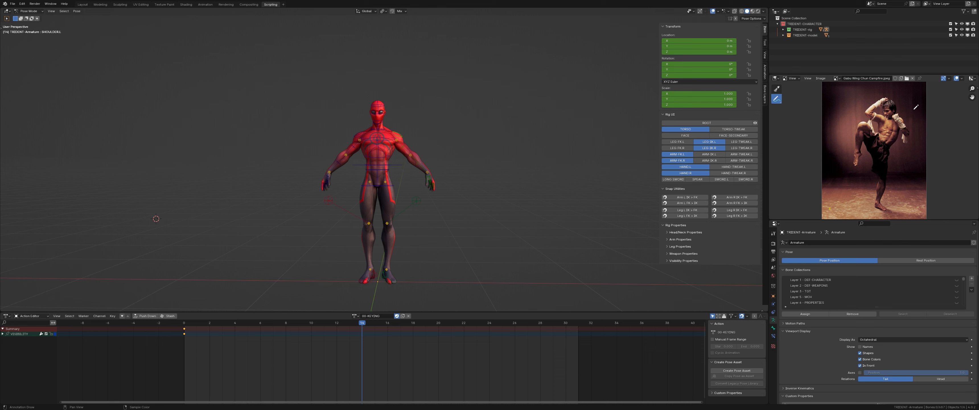
# Step: Switch the armature from Pose Mode to Object Mode, deselect everything, and add a camera to the scene
pyautogui.scroll(2, 418, 142)
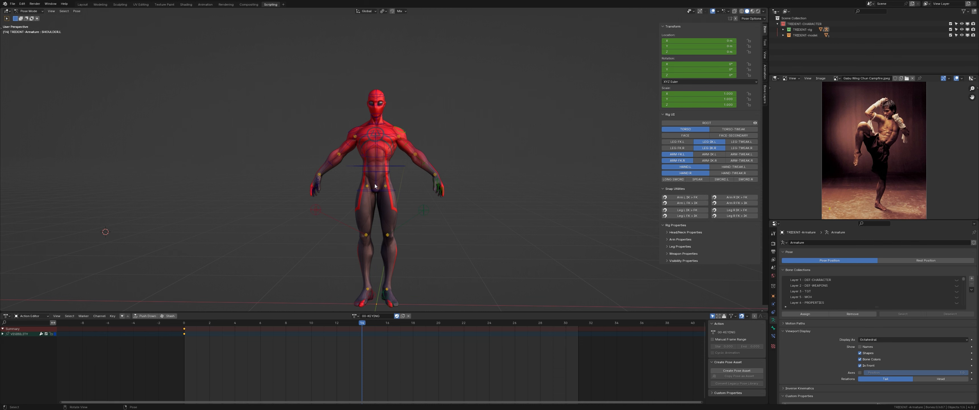
pyautogui.scroll(-3, 375, 186)
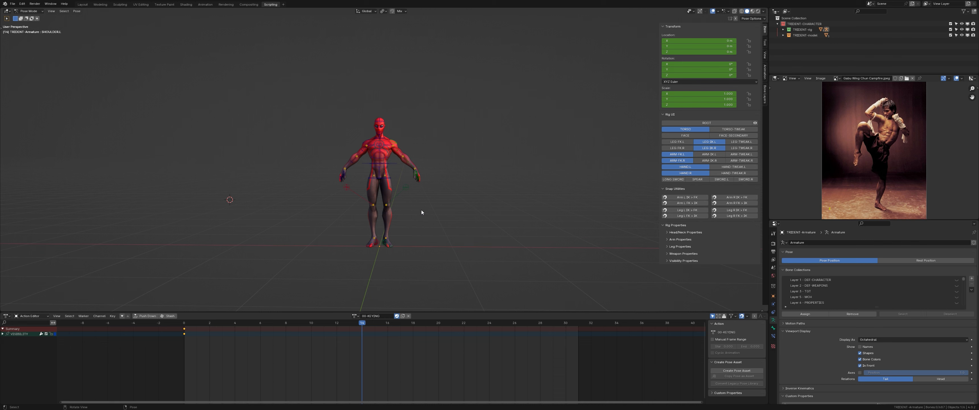
pyautogui.hotkey('ctrl', 'Tab')
pyautogui.hotkey('alt', 'a')
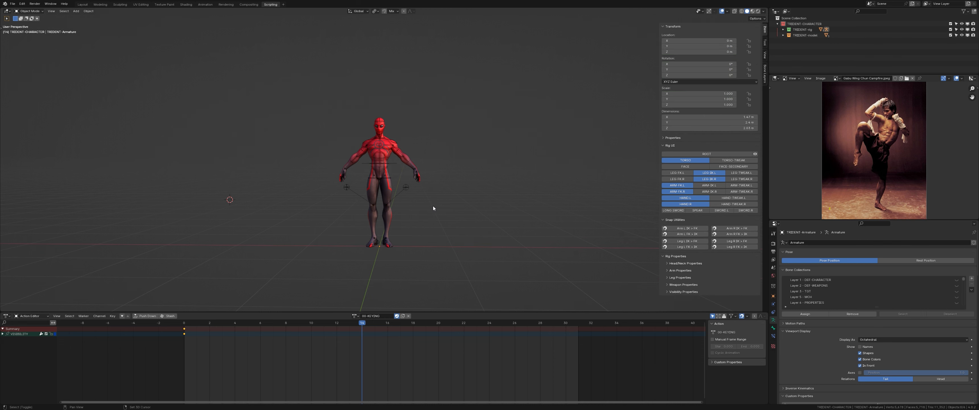
pyautogui.hotkey('shift', 'a')
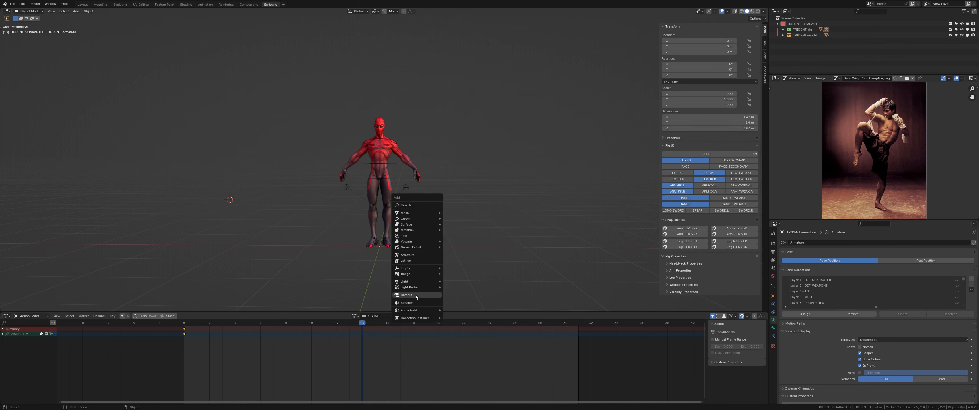
pyautogui.click(406, 294)
pyautogui.scroll(-3, 384, 211)
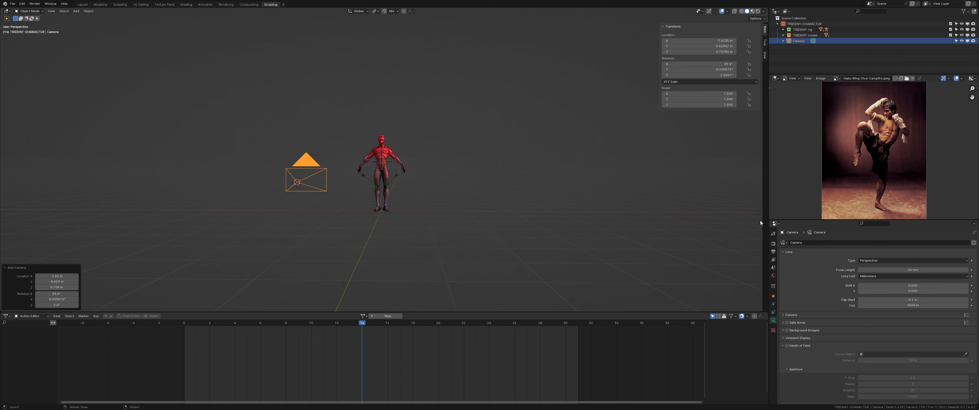
# Step: Change the Properties editor area to a 3D Viewport that looks through the new camera
pyautogui.click(775, 223)
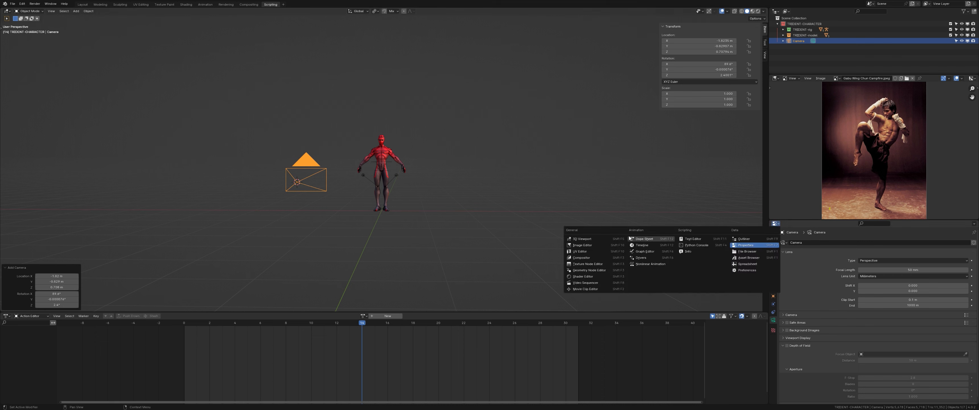
pyautogui.click(591, 240)
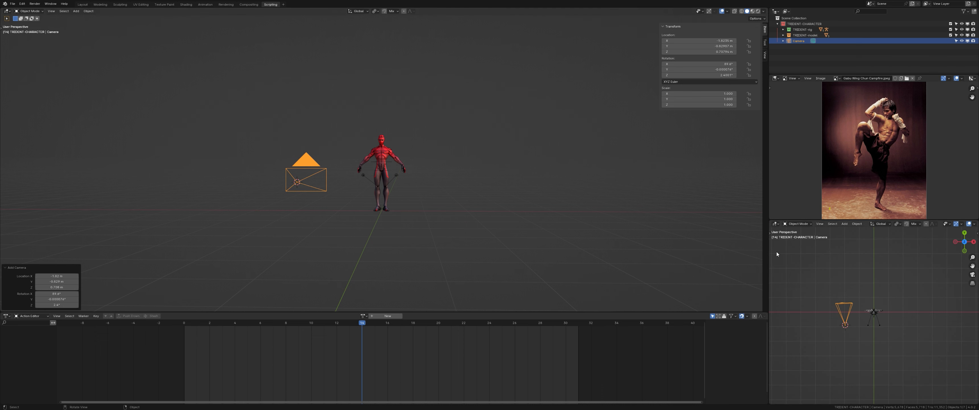
pyautogui.press('KP_0')
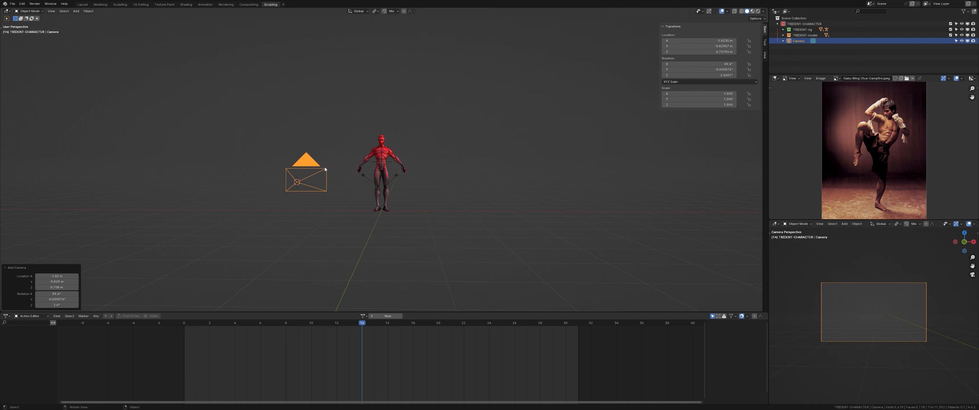
# Step: Move the camera back along Y to about -6.07 m and shift it along X until the character is centred in frame
pyautogui.moveTo(325, 169); pyautogui.dragTo(431, 145, button='middle')
pyautogui.press('g')
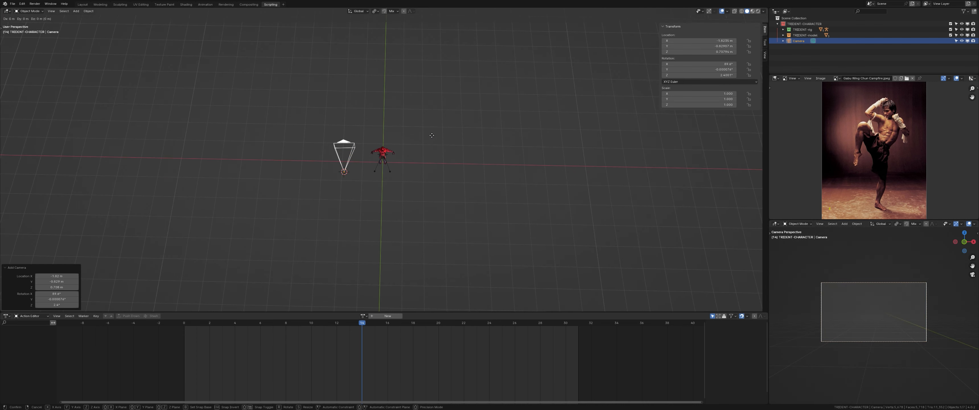
pyautogui.press('y')
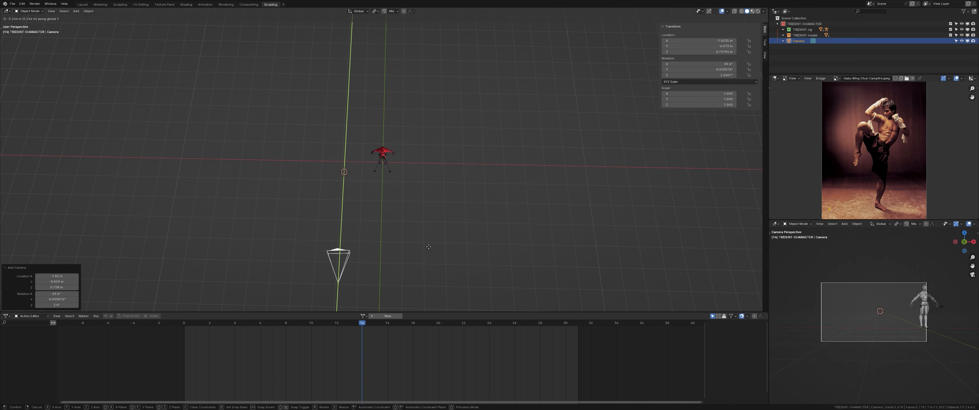
pyautogui.click(407, 225)
pyautogui.press('x')
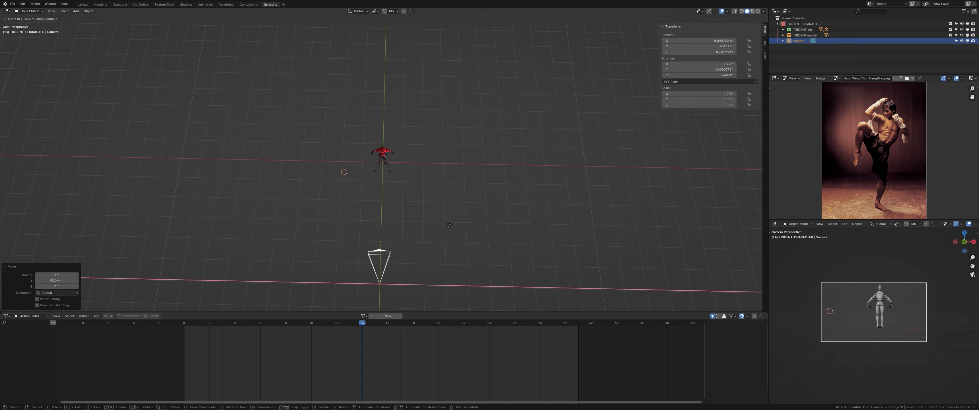
pyautogui.click(450, 224)
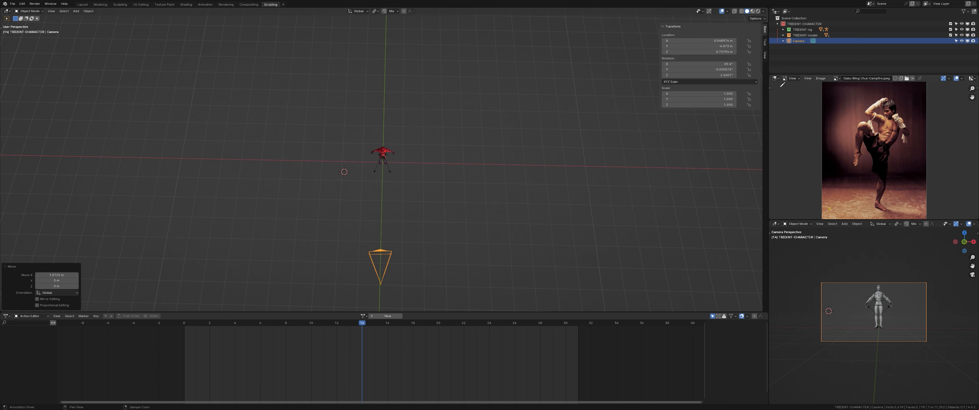
# Step: Change the Outliner area to a Properties editor showing the scene's output settings
pyautogui.click(777, 11)
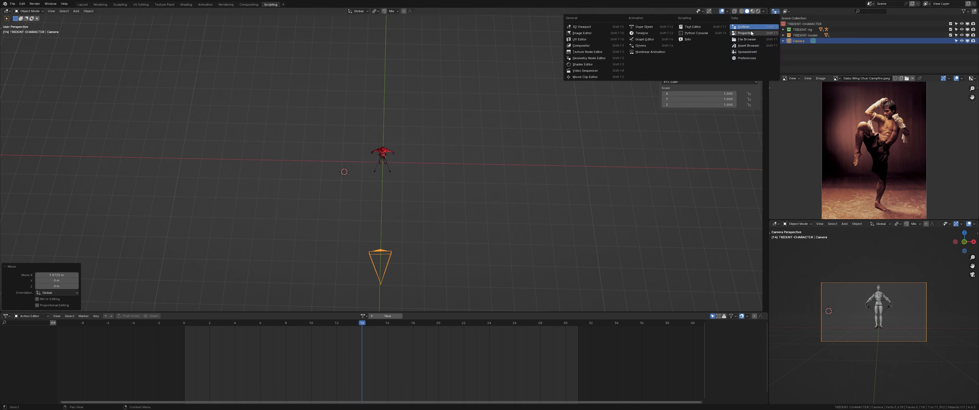
pyautogui.click(760, 33)
pyautogui.click(773, 39)
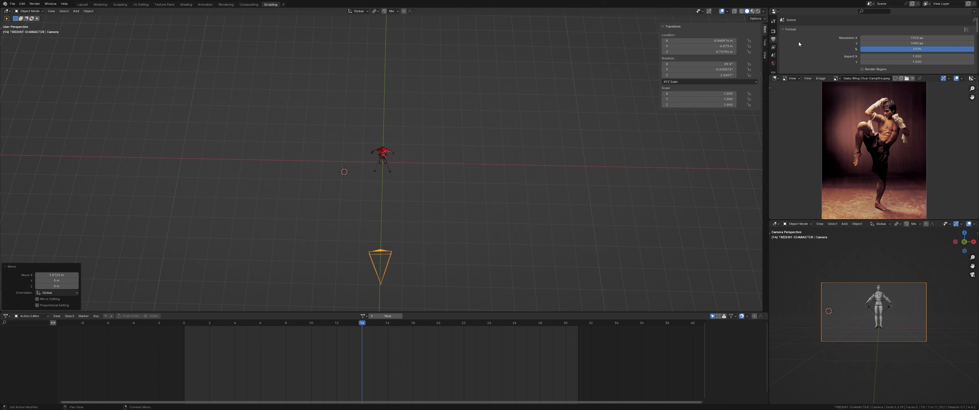
# Step: Set the output resolution to a vertical format of 1080 px in X by 1920 px in Y
pyautogui.doubleClick(910, 38)
pyautogui.write('1')
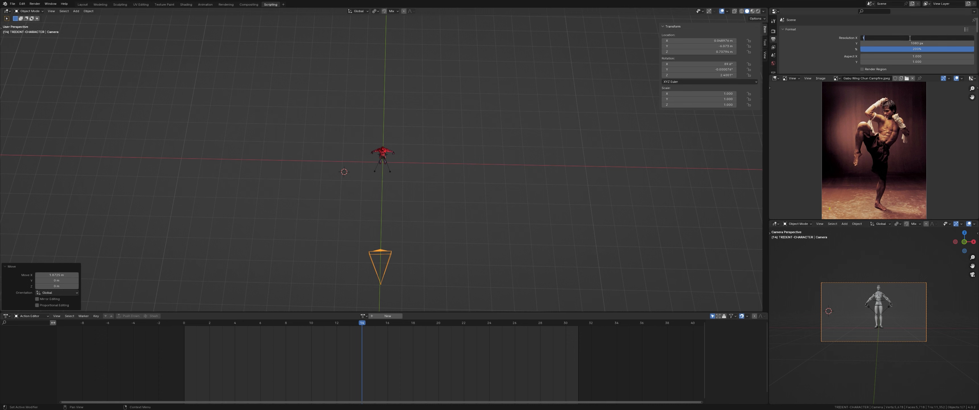
pyautogui.write('080')
pyautogui.press('Return')
pyautogui.doubleClick(915, 43)
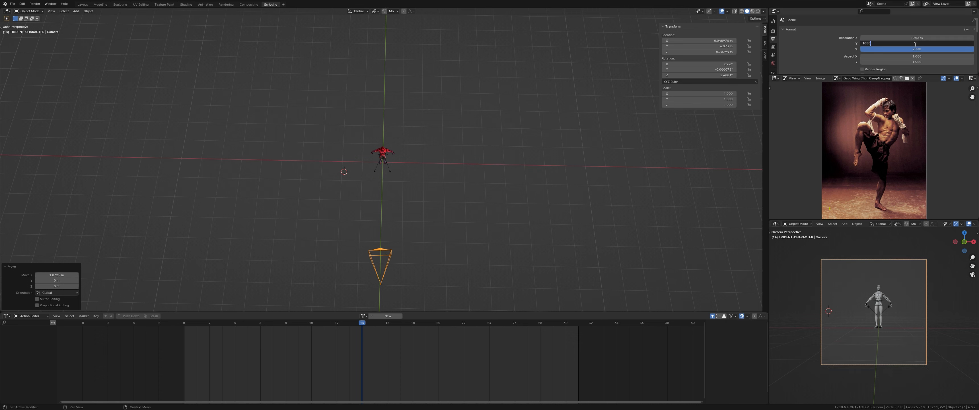
pyautogui.write('192')
pyautogui.press('Return')
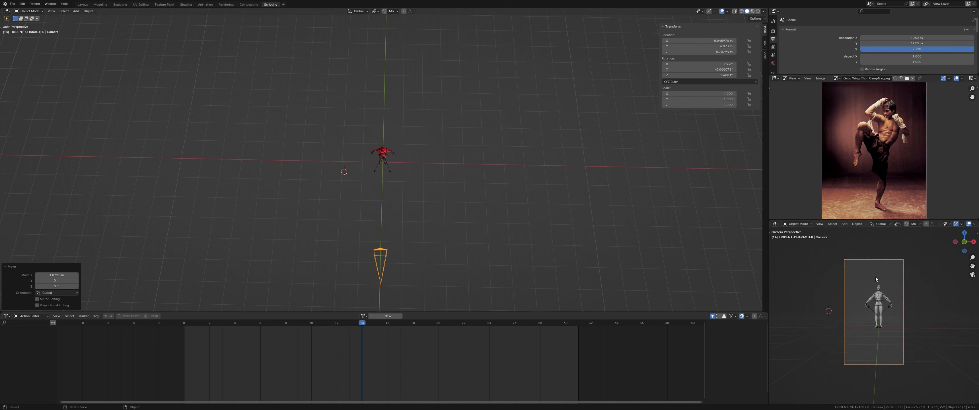
# Step: Move the camera closer to the character along the Y axis, to about -3.72 m
pyautogui.scroll(2, 889, 302)
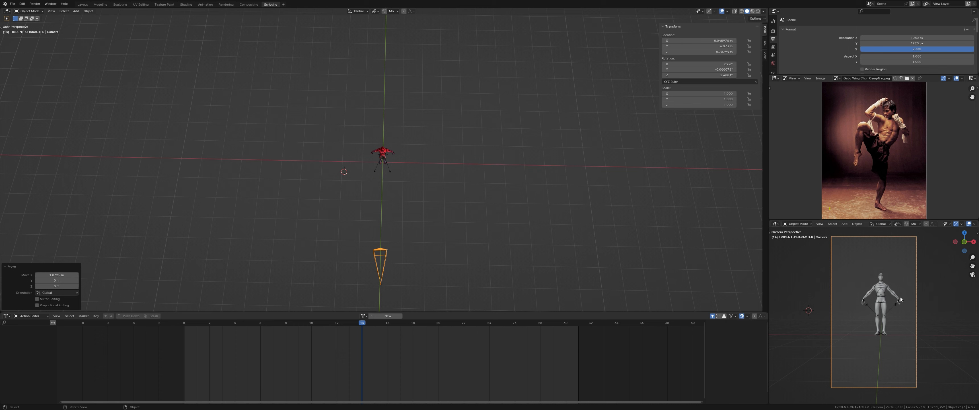
pyautogui.click(381, 271)
pyautogui.press('g')
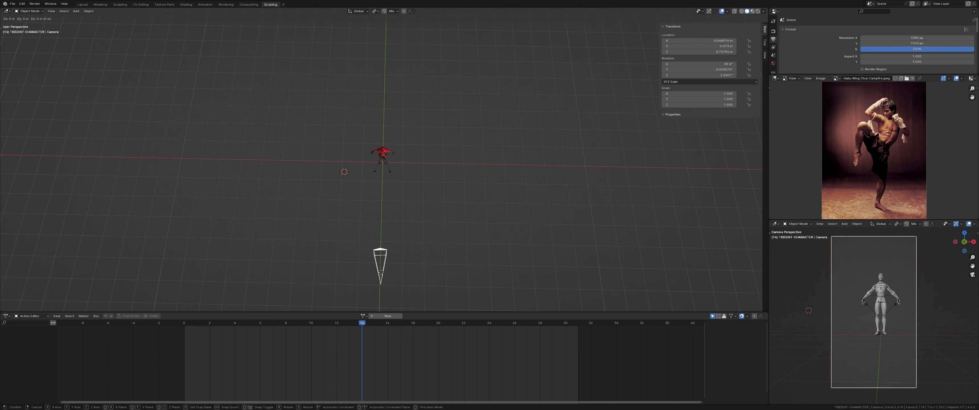
pyautogui.press('y')
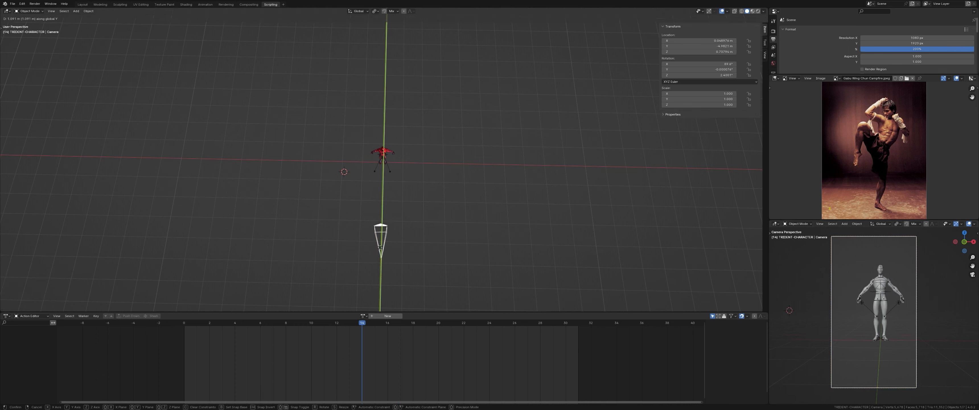
pyautogui.click(390, 222)
pyautogui.press('g')
pyautogui.press('x')
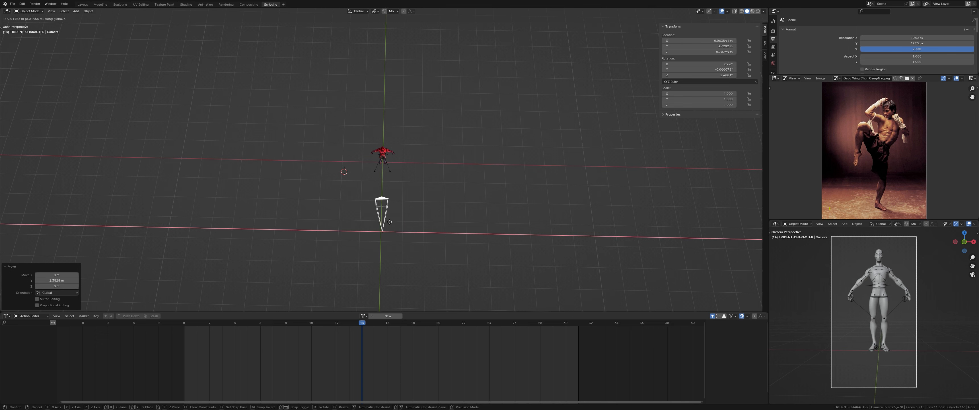
pyautogui.rightClick(390, 224)
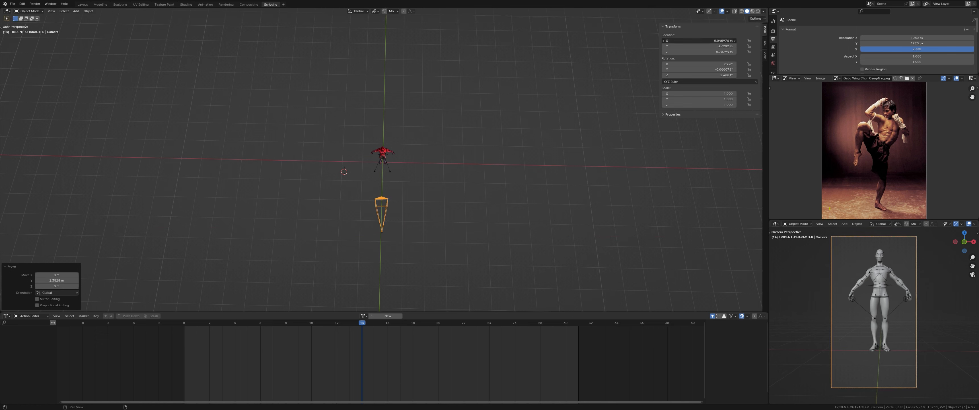
# Step: Set the camera's X location to 0 m
pyautogui.click(726, 41)
pyautogui.hotkey('ctrl', 'a')
pyautogui.write('0')
pyautogui.press('Return')
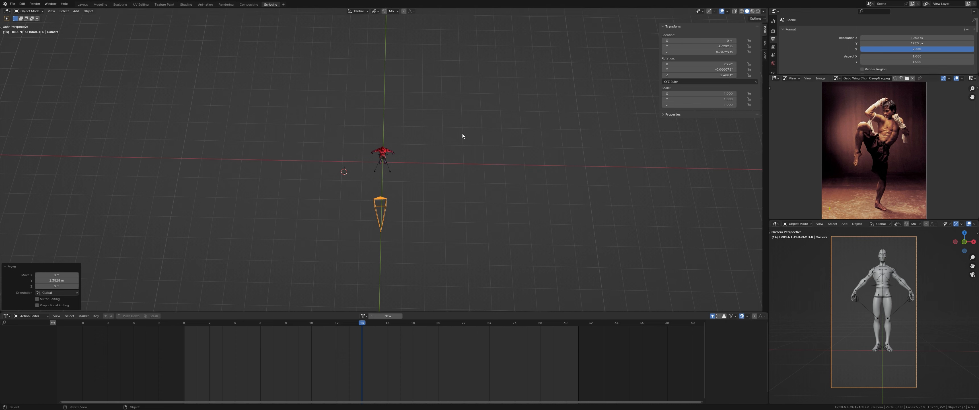
# Step: Straighten the camera by setting its rotation to 90° in X, 0° in Y and 0° in Z
pyautogui.press('r')
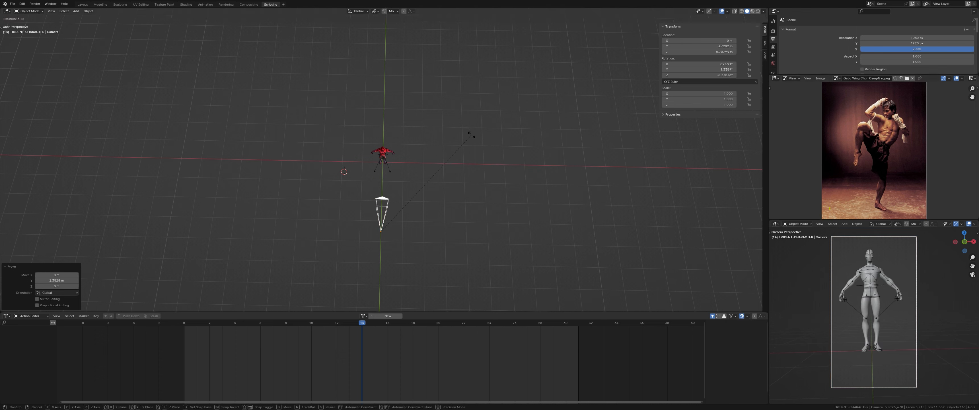
pyautogui.rightClick(472, 135)
pyautogui.click(725, 63)
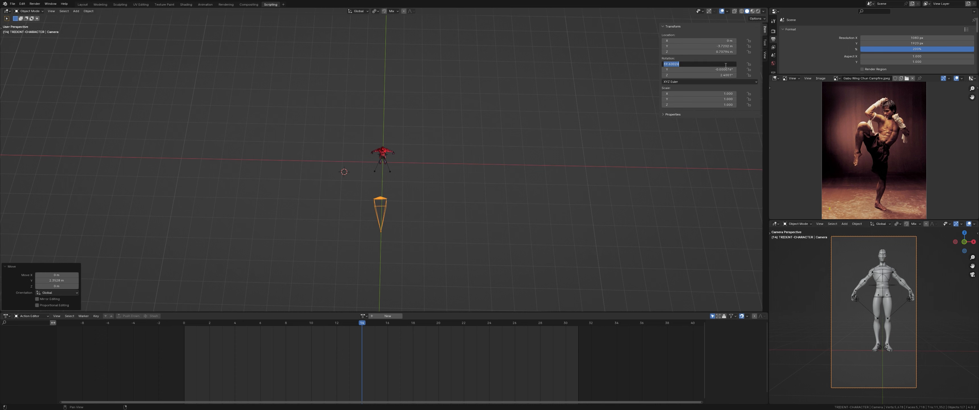
pyautogui.write('90')
pyautogui.press('Return')
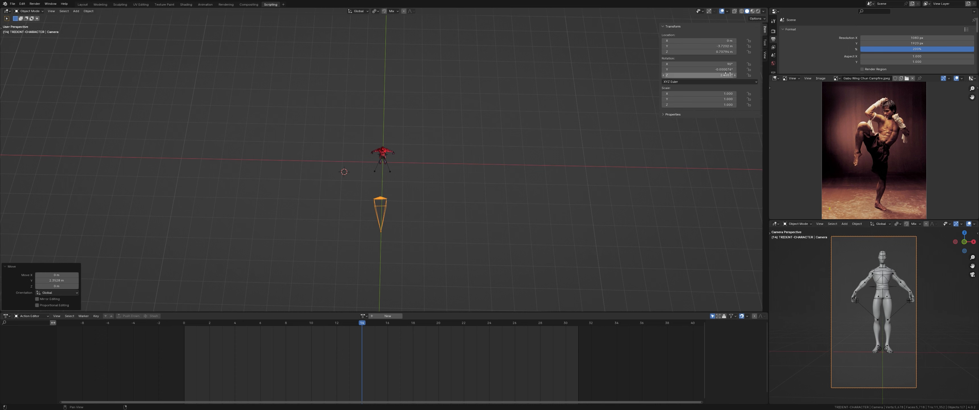
pyautogui.click(726, 70)
pyautogui.write('0')
pyautogui.press('Return')
pyautogui.click(727, 75)
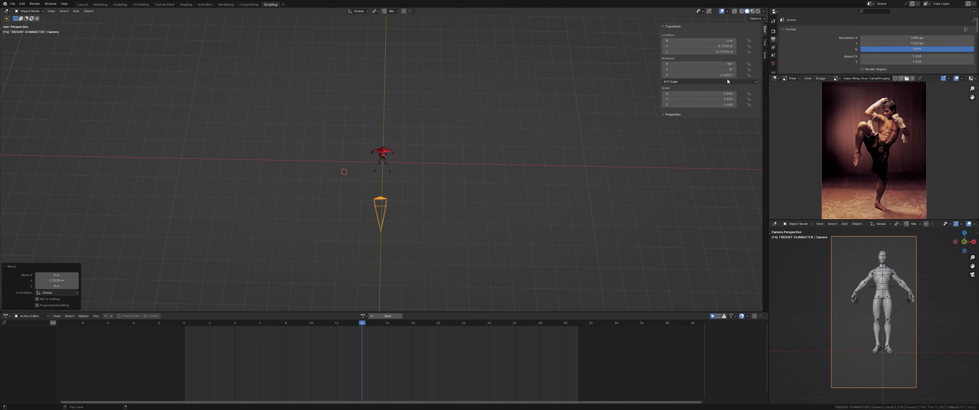
pyautogui.write('0')
pyautogui.press('Return')
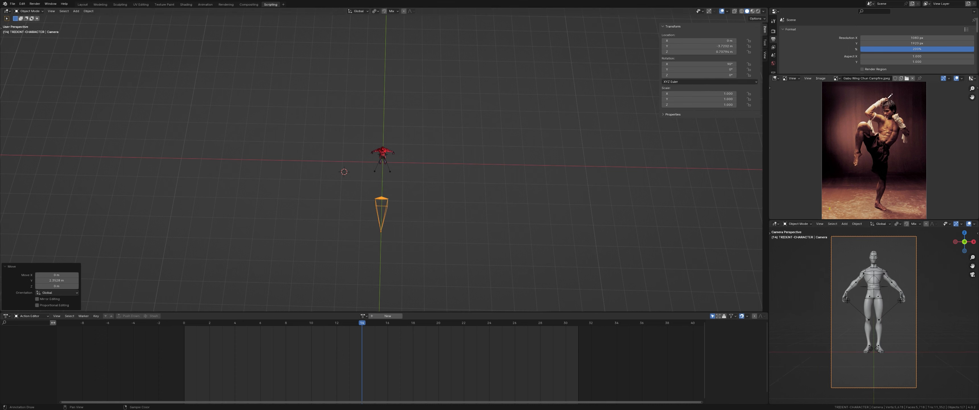
# Step: Set the focal length of the main 3D viewport to 60 mm
pyautogui.scroll(-4, 901, 59)
pyautogui.scroll(-3, 890, 54)
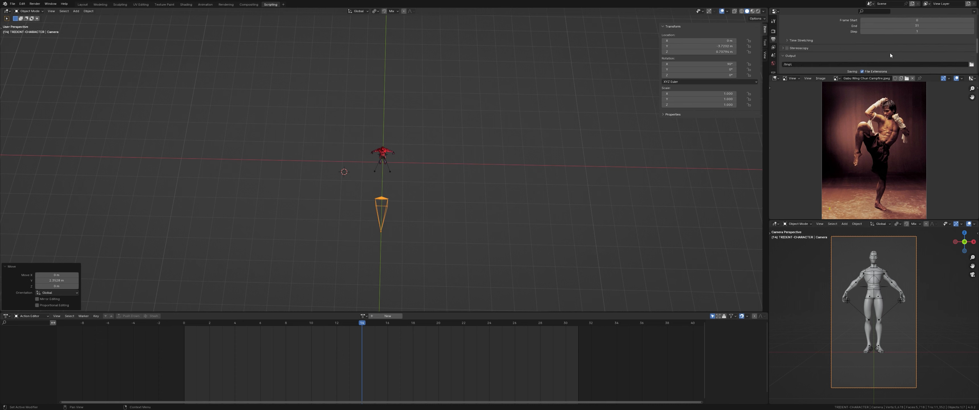
pyautogui.scroll(-3, 849, 72)
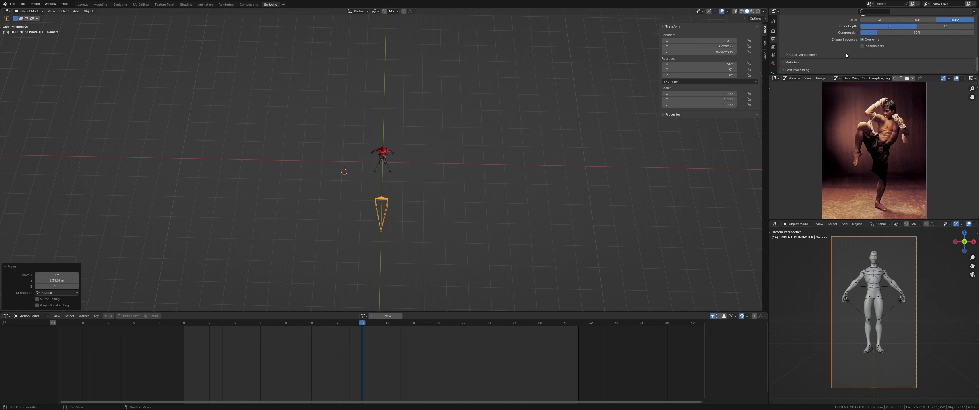
pyautogui.scroll(10, 846, 55)
pyautogui.click(765, 57)
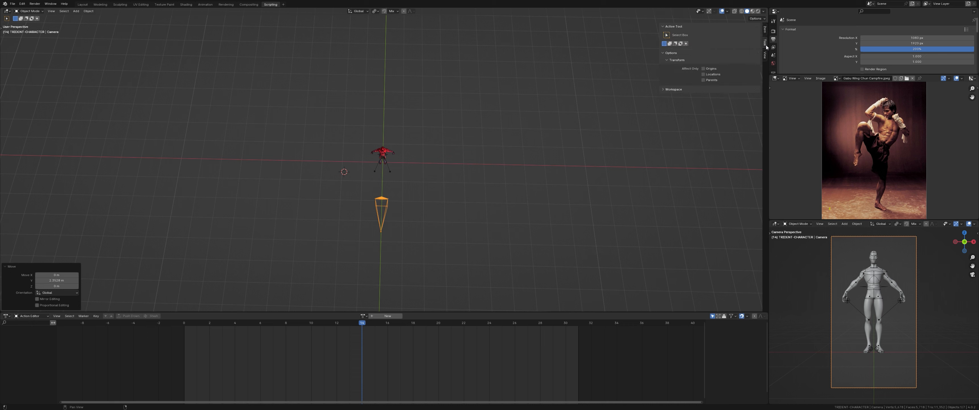
pyautogui.click(736, 35)
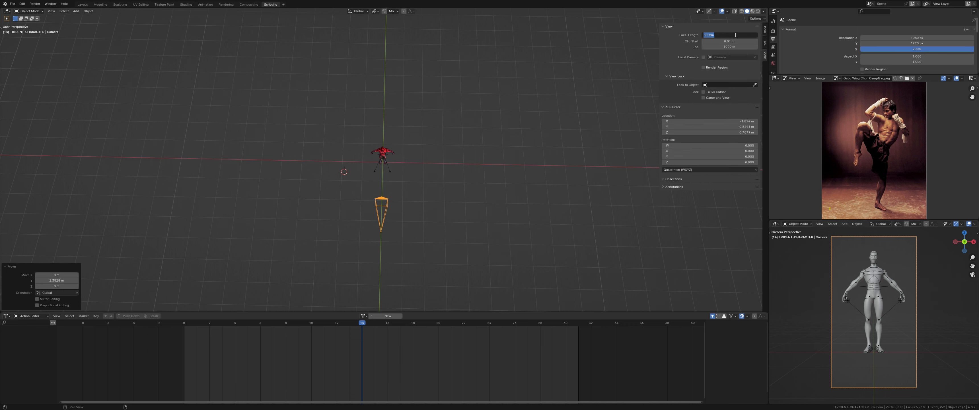
pyautogui.write('60')
pyautogui.press('Return')
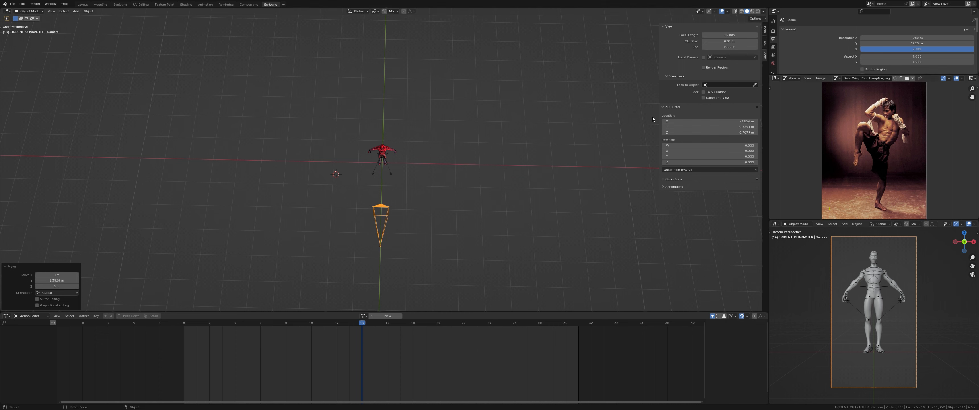
# Step: Look through the output, render and tool properties for a camera focal length setting
pyautogui.scroll(-5, 869, 55)
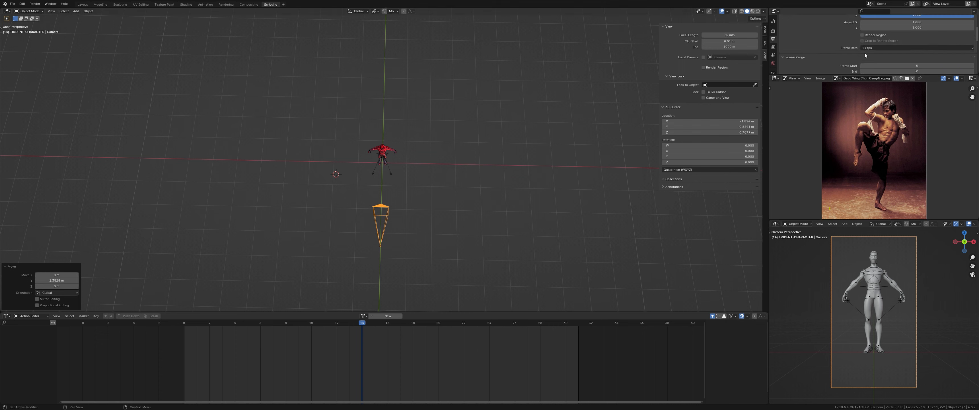
pyautogui.scroll(-3, 829, 44)
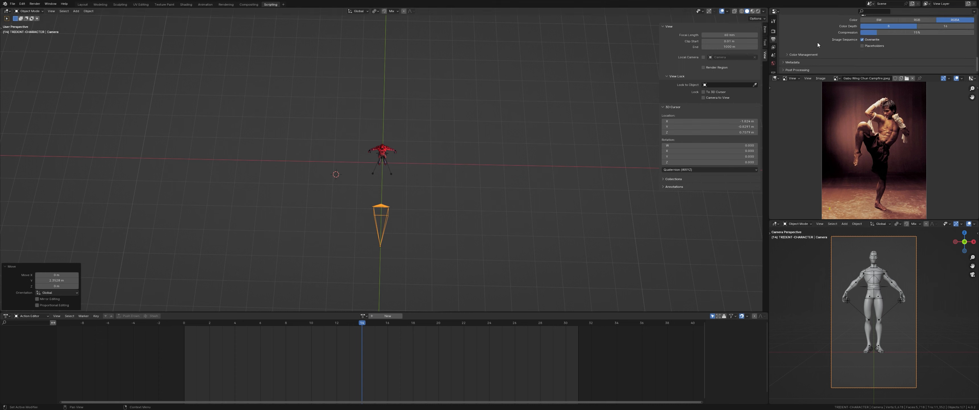
pyautogui.scroll(2, 832, 42)
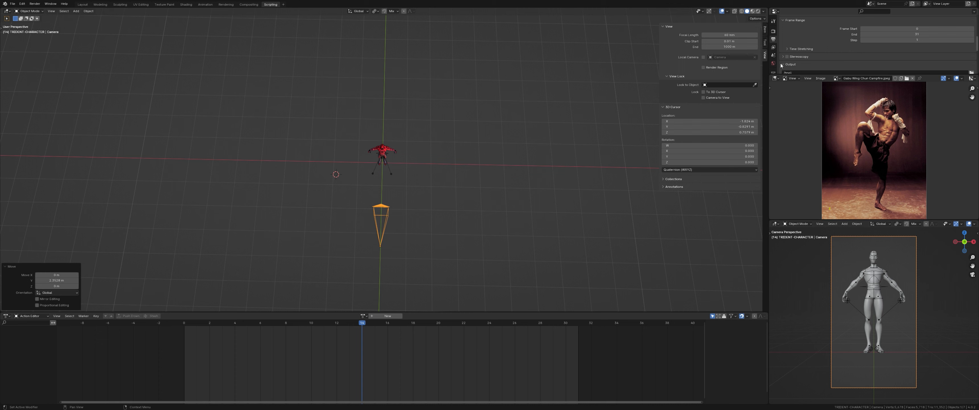
pyautogui.scroll(2, 808, 57)
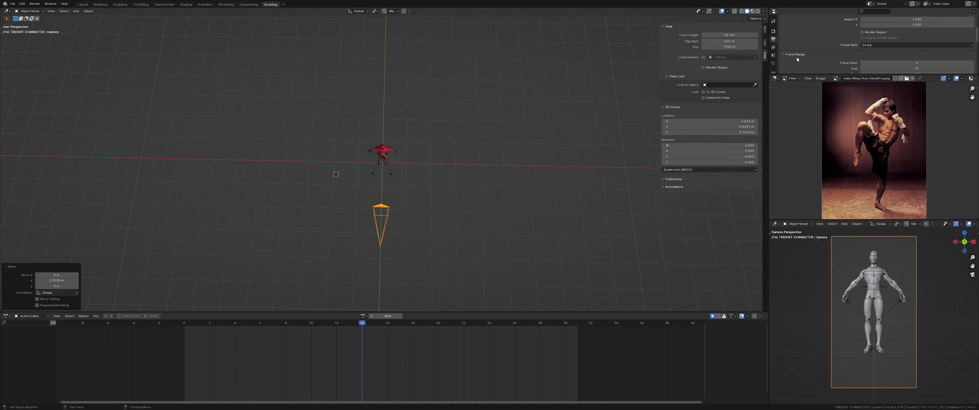
pyautogui.scroll(2, 818, 58)
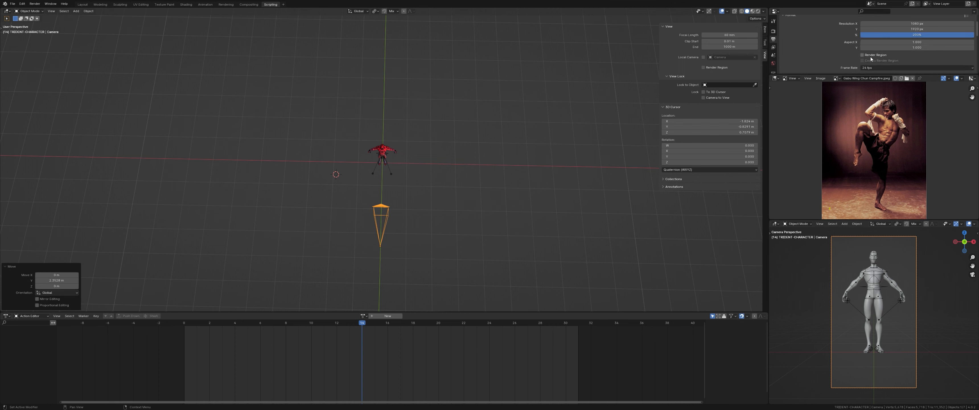
pyautogui.click(773, 31)
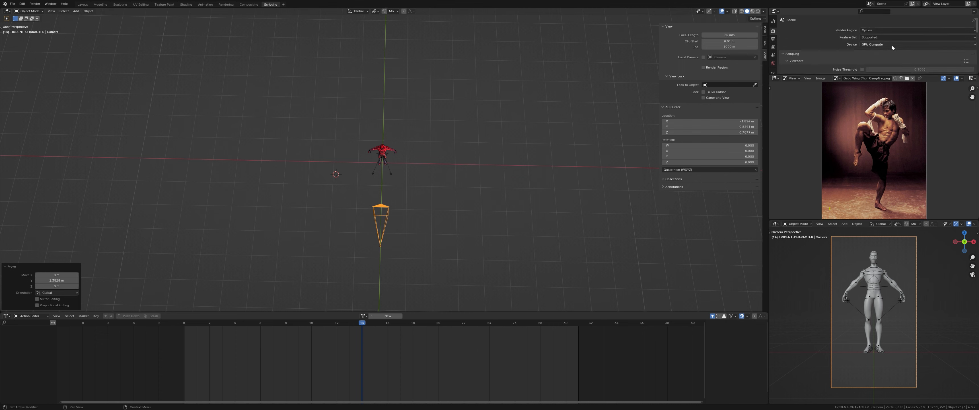
pyautogui.scroll(-1, 893, 47)
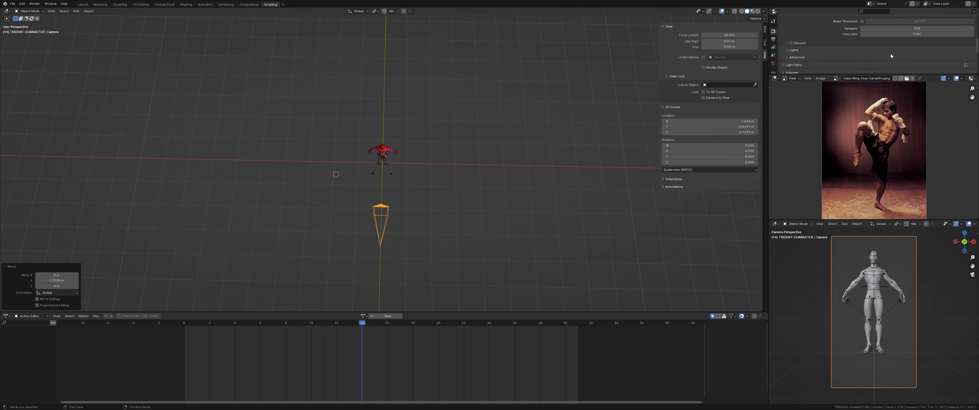
pyautogui.click(773, 20)
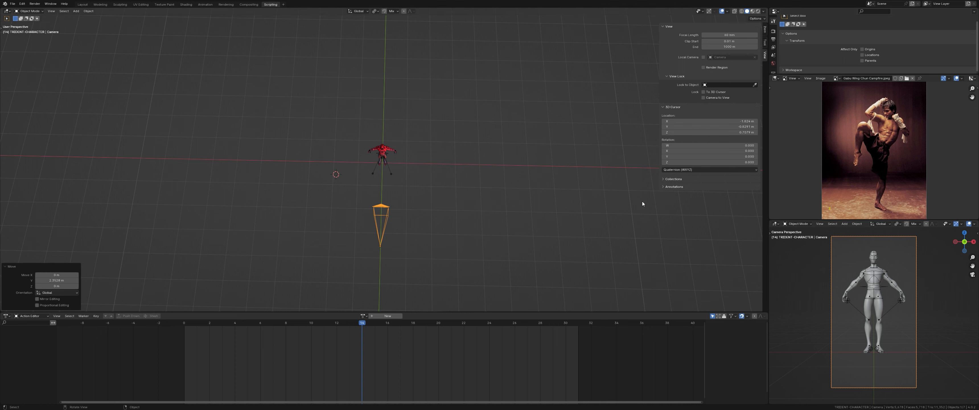
pyautogui.click(765, 43)
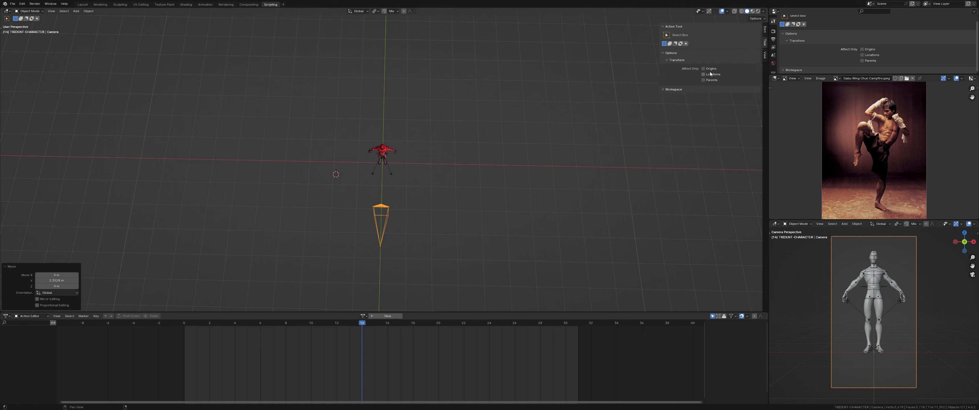
pyautogui.click(662, 89)
pyautogui.click(663, 89)
# Step: Enlarge the Properties editor above the reference image and bring up the render settings in it
pyautogui.moveTo(850, 74); pyautogui.dragTo(850, 106)
pyautogui.moveTo(844, 219); pyautogui.dragTo(844, 250)
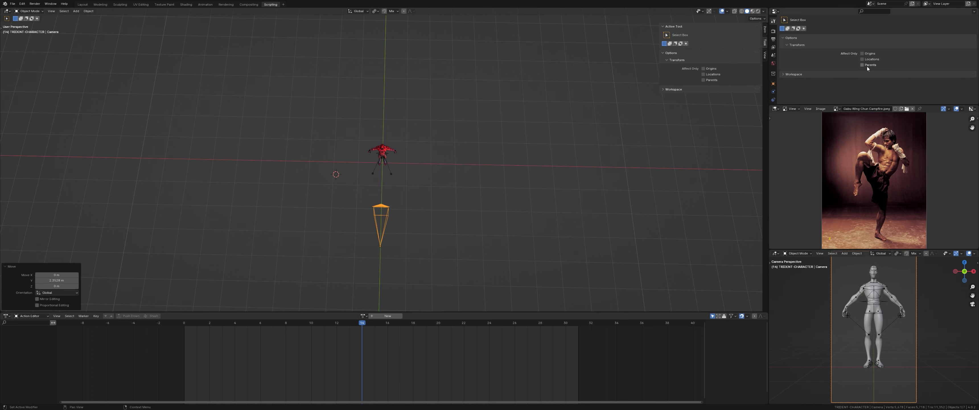
pyautogui.click(773, 31)
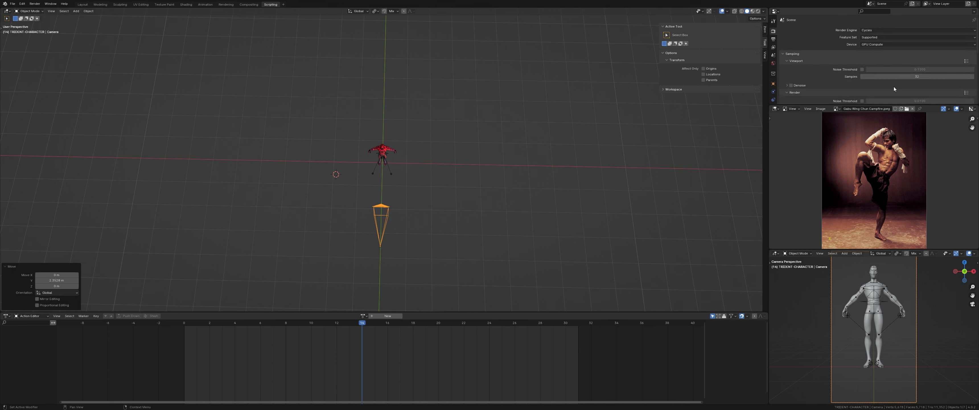
pyautogui.scroll(-2, 894, 86)
# Step: Examine the output and render properties, including Stereoscopy, Output and Post Processing, for camera lens options
pyautogui.click(773, 39)
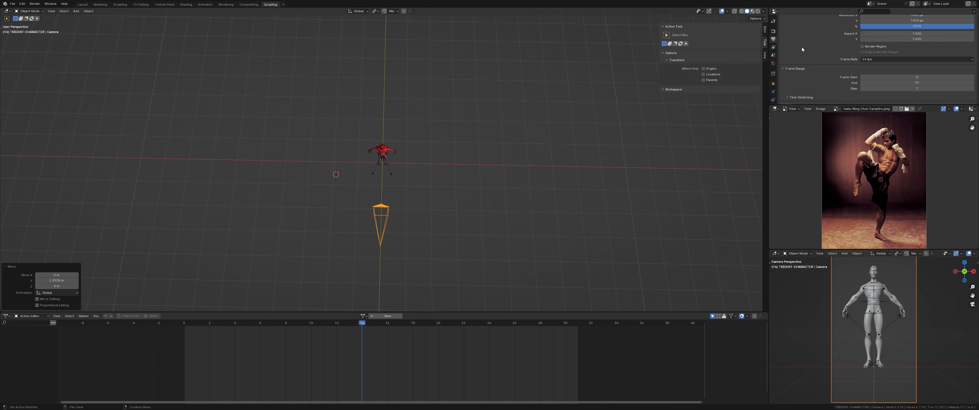
pyautogui.scroll(-4, 852, 79)
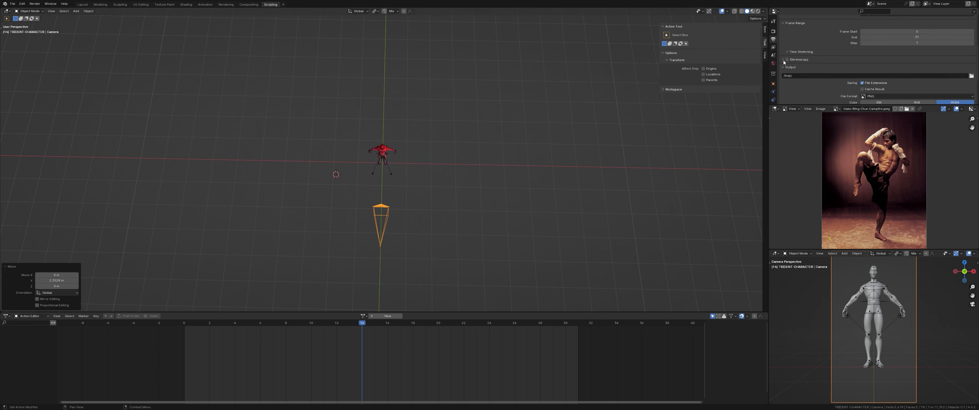
pyautogui.click(783, 60)
pyautogui.click(784, 60)
pyautogui.scroll(-2, 912, 63)
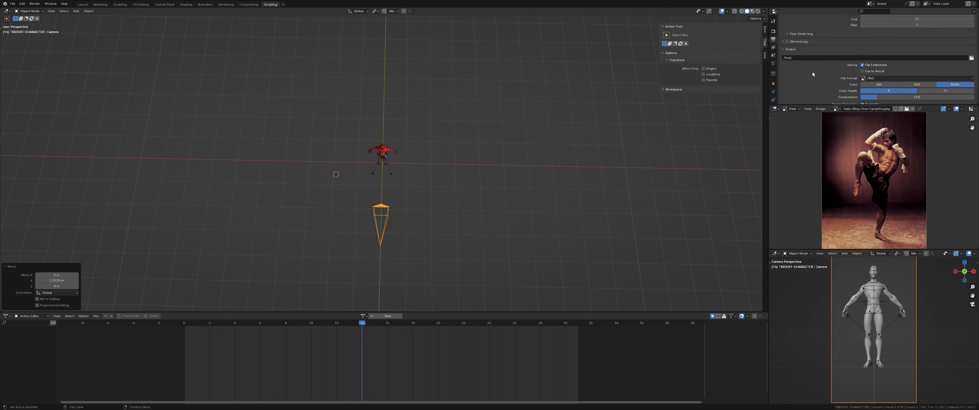
pyautogui.scroll(-2, 812, 72)
pyautogui.scroll(5, 812, 72)
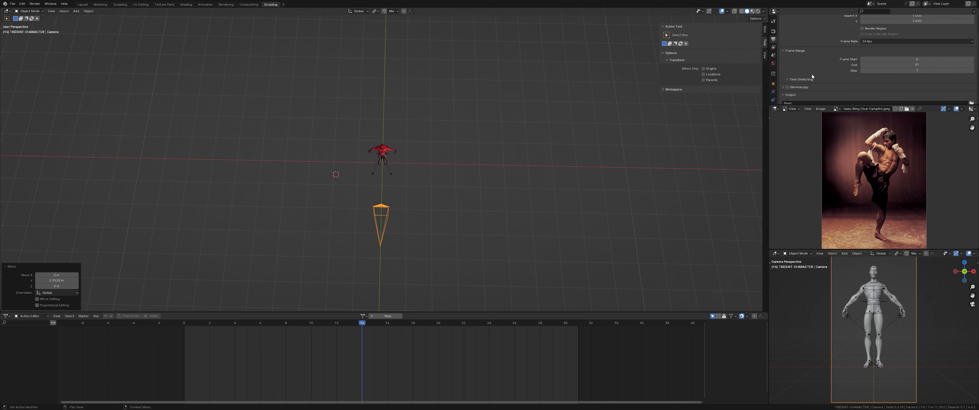
pyautogui.scroll(2, 811, 74)
pyautogui.click(773, 31)
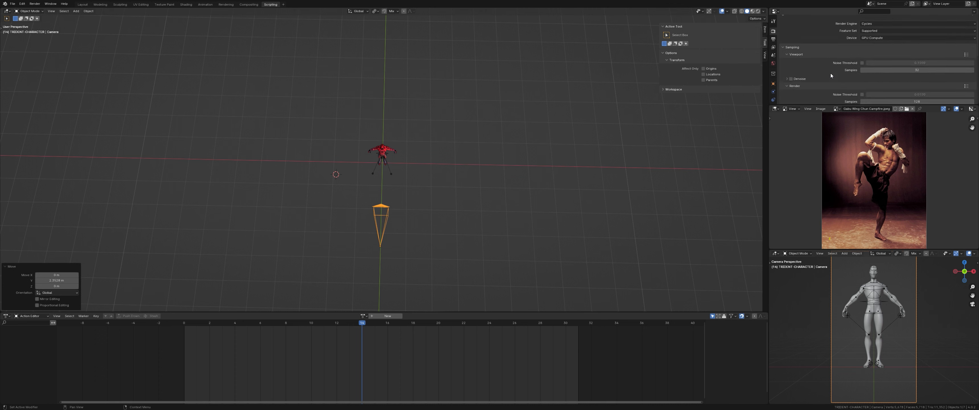
pyautogui.click(773, 39)
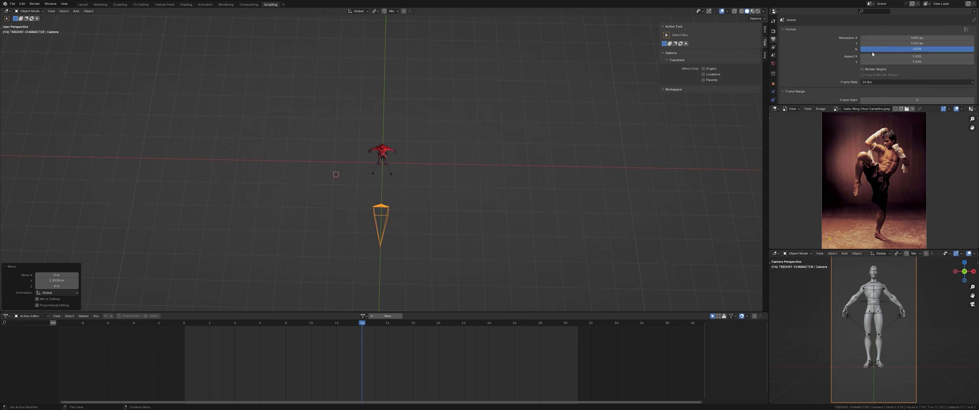
pyautogui.scroll(-5, 828, 70)
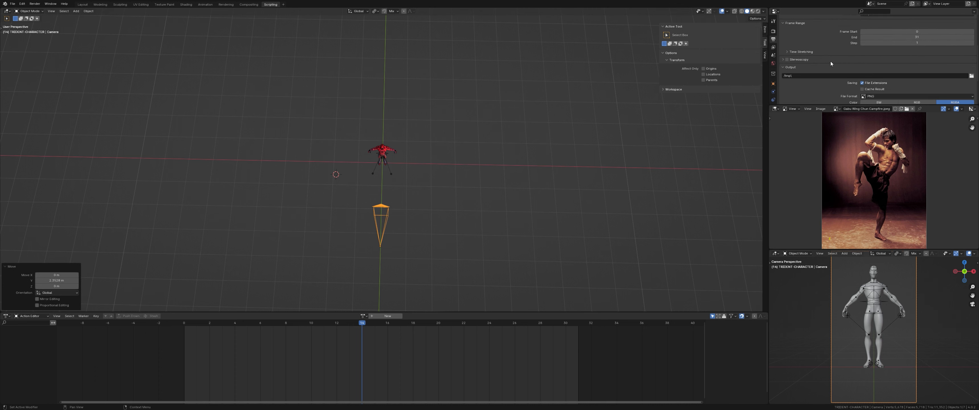
pyautogui.scroll(-3, 821, 60)
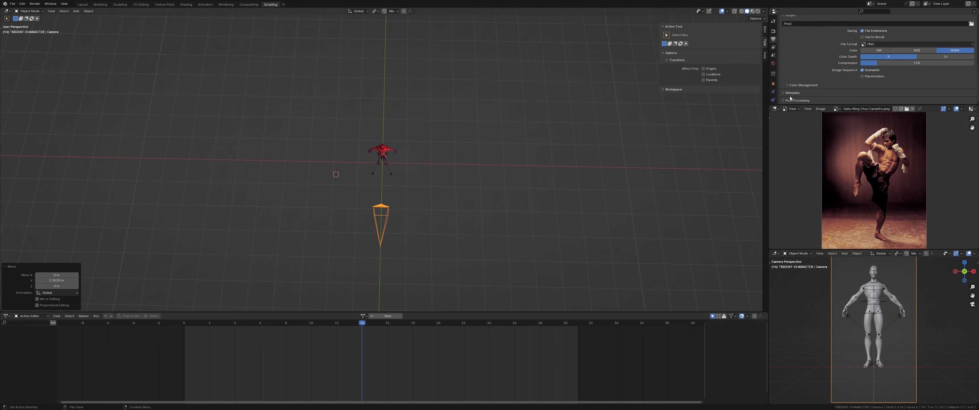
pyautogui.scroll(-2, 784, 95)
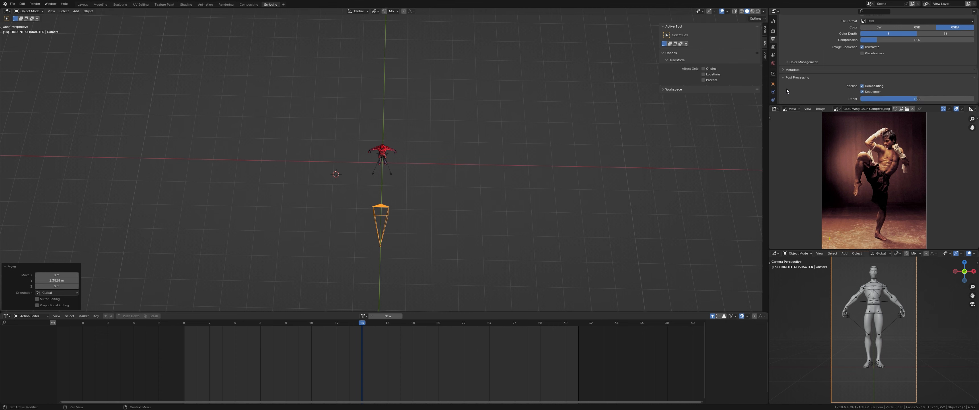
pyautogui.scroll(7, 786, 77)
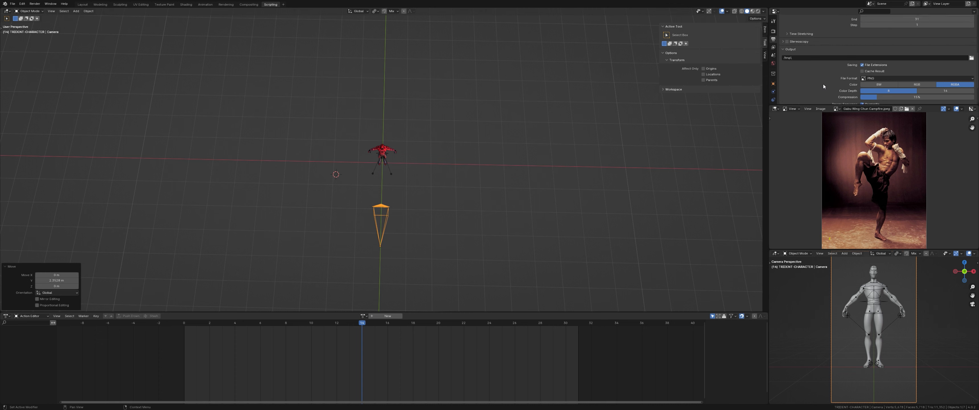
pyautogui.scroll(2, 845, 84)
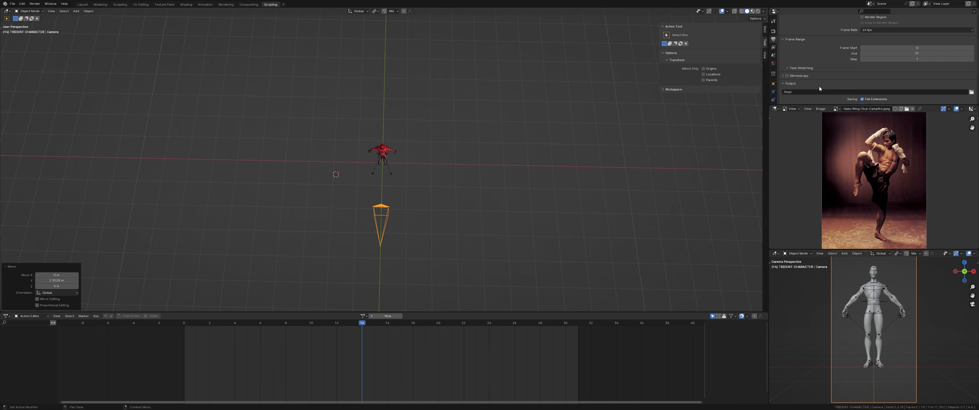
# Step: Switch the main viewport to the camera view and try to set its focal length to 60 mm
pyautogui.press('KP_0')
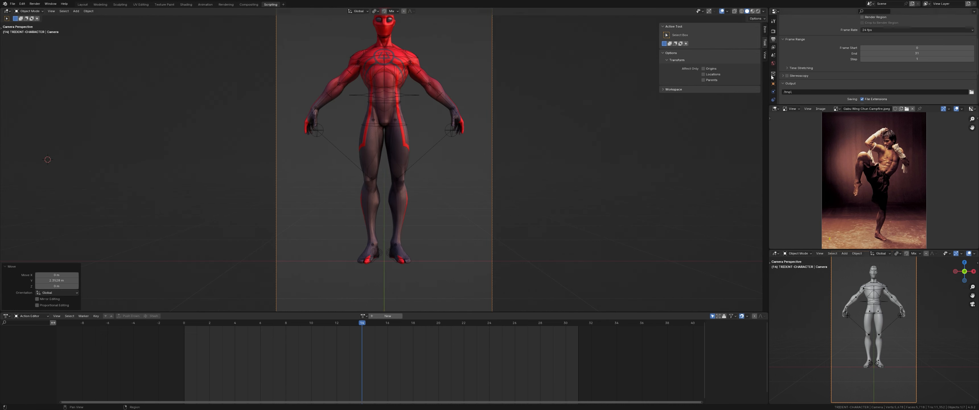
pyautogui.click(765, 55)
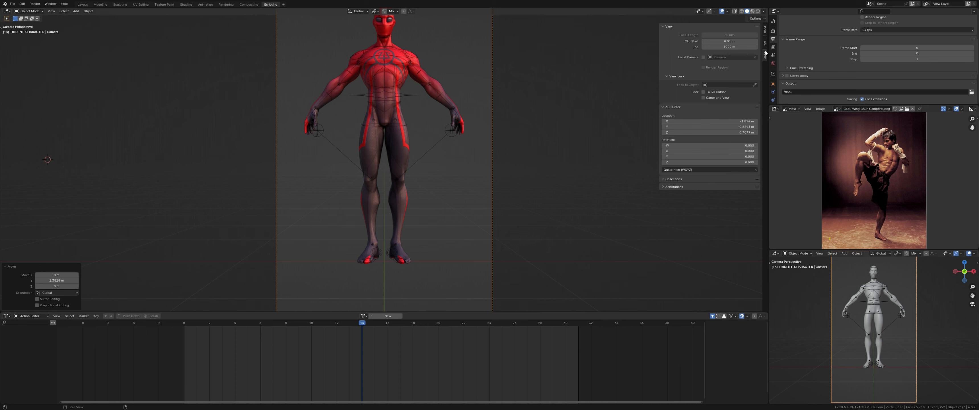
pyautogui.moveTo(728, 35); pyautogui.dragTo(716, 35)
pyautogui.click(733, 35)
pyautogui.hotkey('ctrl', 'a')
pyautogui.write('60')
pyautogui.press('Return')
pyautogui.scroll(4, 819, 55)
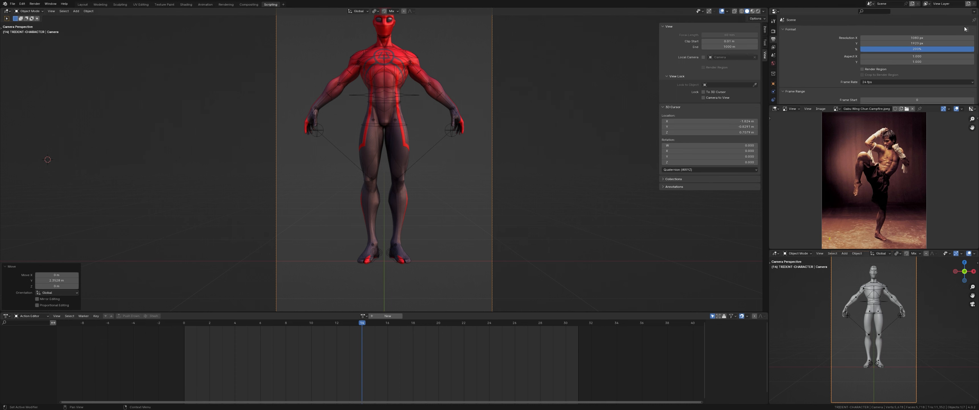
pyautogui.click(761, 19)
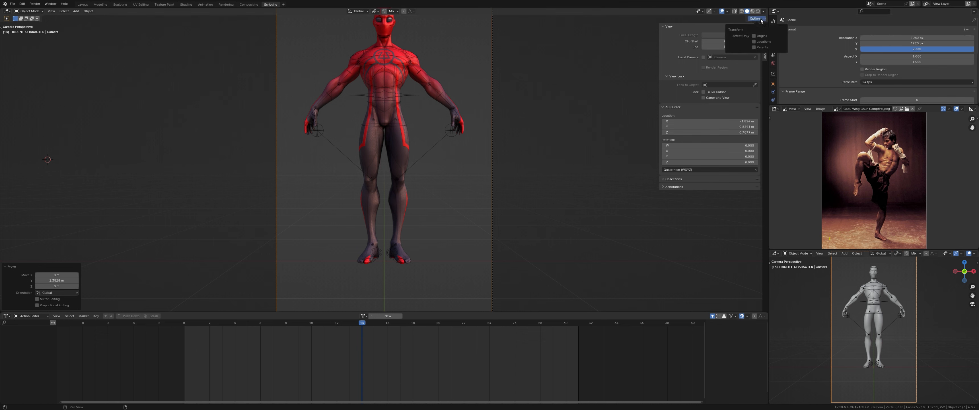
pyautogui.click(765, 12)
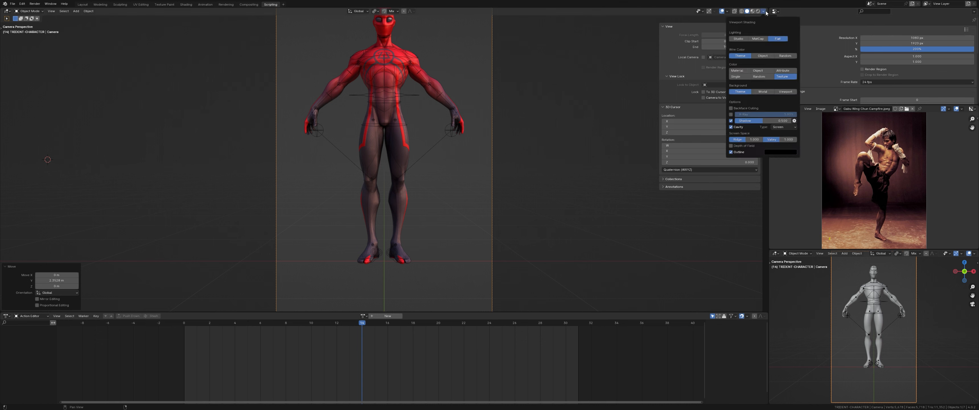
pyautogui.click(766, 13)
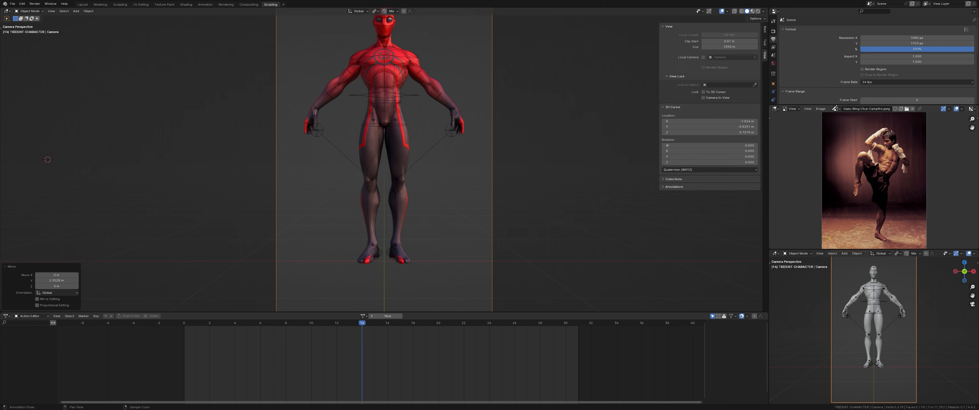
pyautogui.scroll(-3, 819, 59)
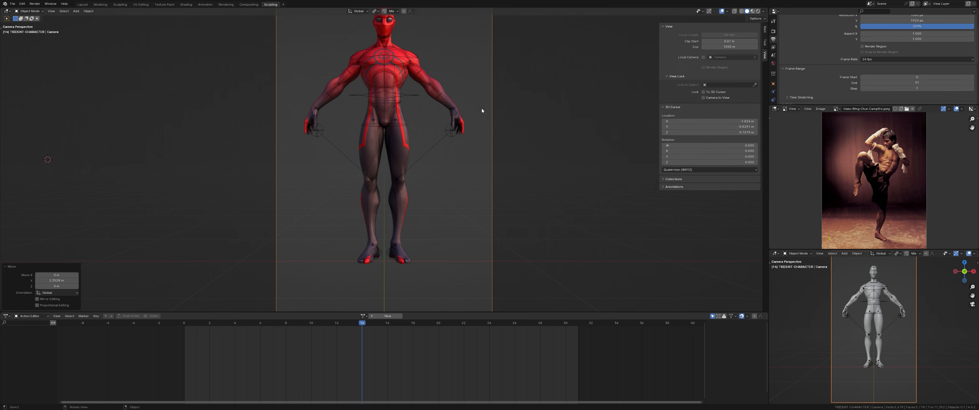
# Step: Move the camera farther from the character along the Y axis and raise it along Z
pyautogui.press('g')
pyautogui.press('y')
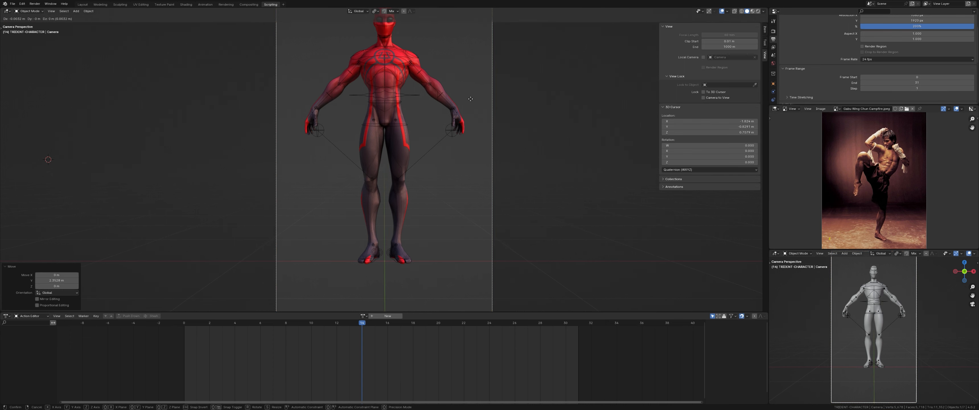
pyautogui.click(474, 51)
pyautogui.press('g')
pyautogui.press('z')
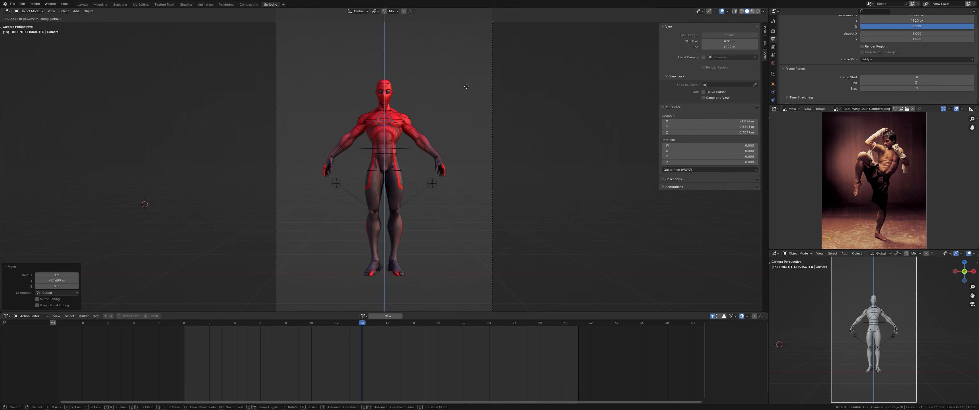
pyautogui.click(474, 66)
# Step: Tilt the camera downward about the global X axis to bring the whole character back into the frame
pyautogui.press('r')
pyautogui.press('x')
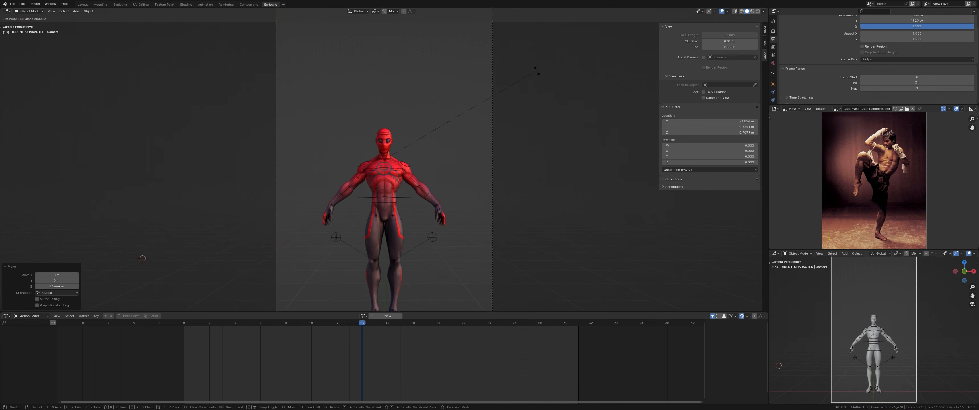
pyautogui.click(537, 50)
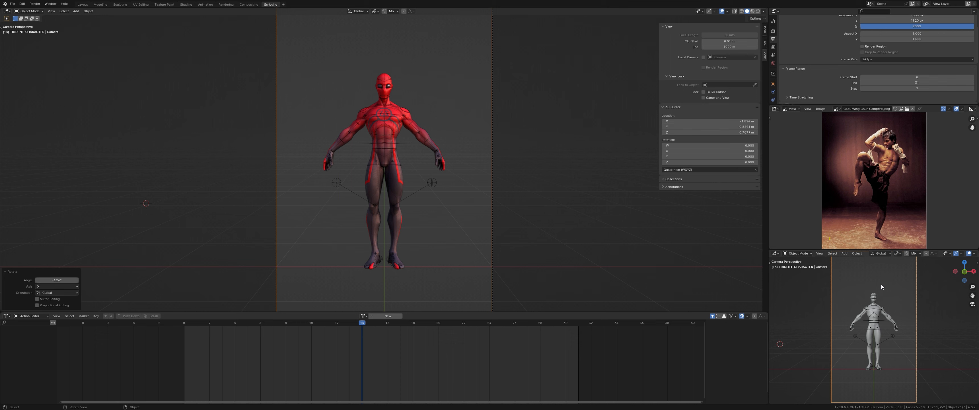
# Step: Set the lighting of the small viewport below the reference image to Flat
pyautogui.click(974, 254)
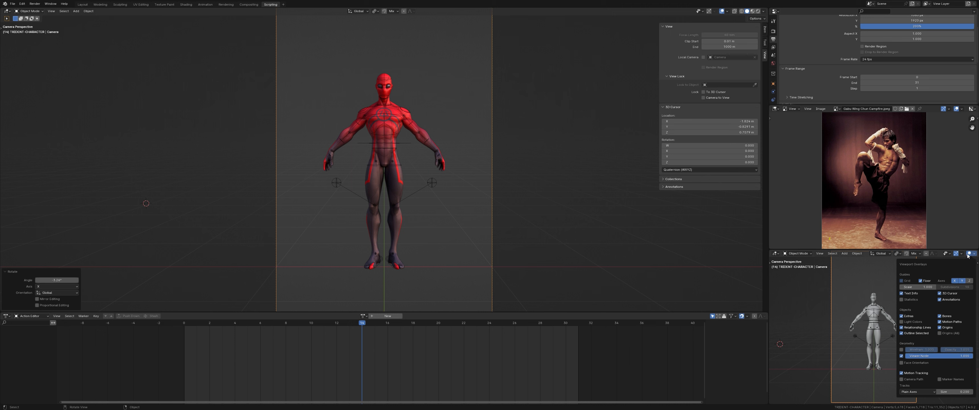
pyautogui.moveTo(968, 112); pyautogui.dragTo(955, 113, button='middle')
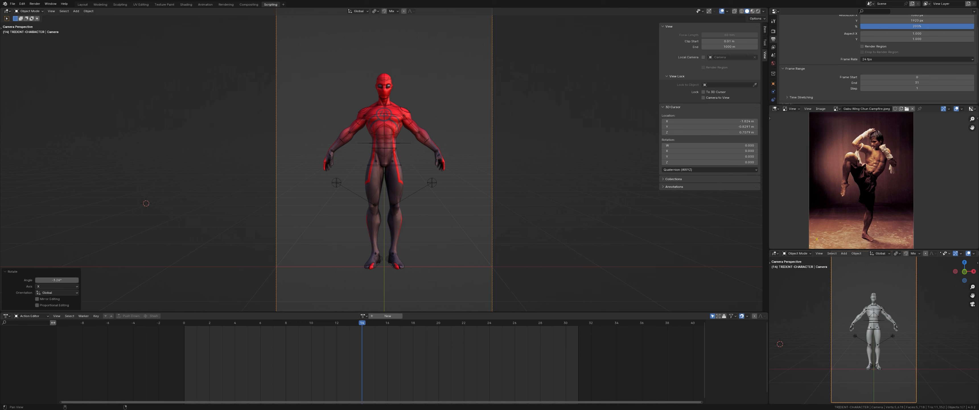
pyautogui.scroll(-3, 921, 254)
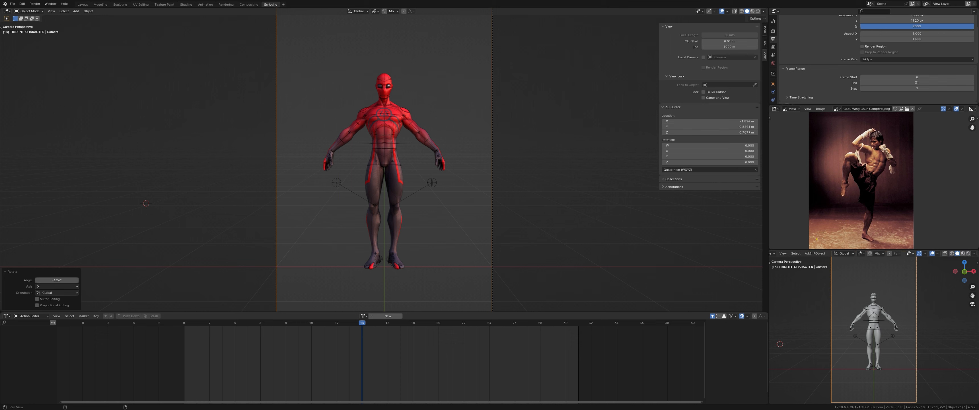
pyautogui.click(976, 254)
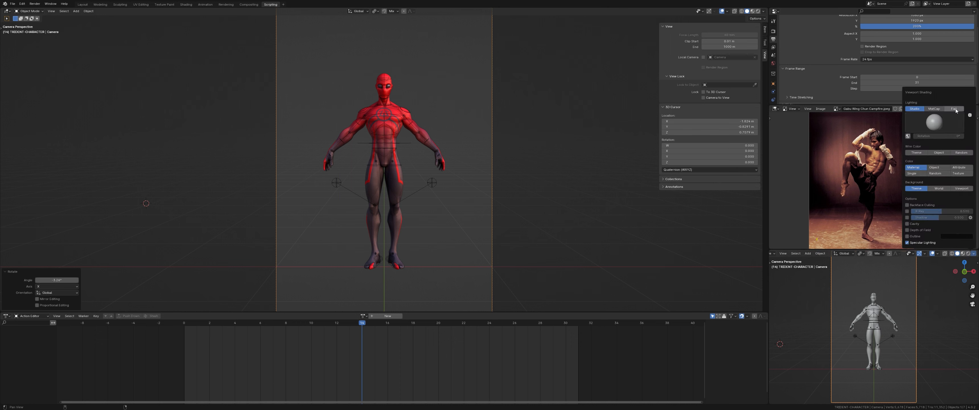
pyautogui.click(953, 109)
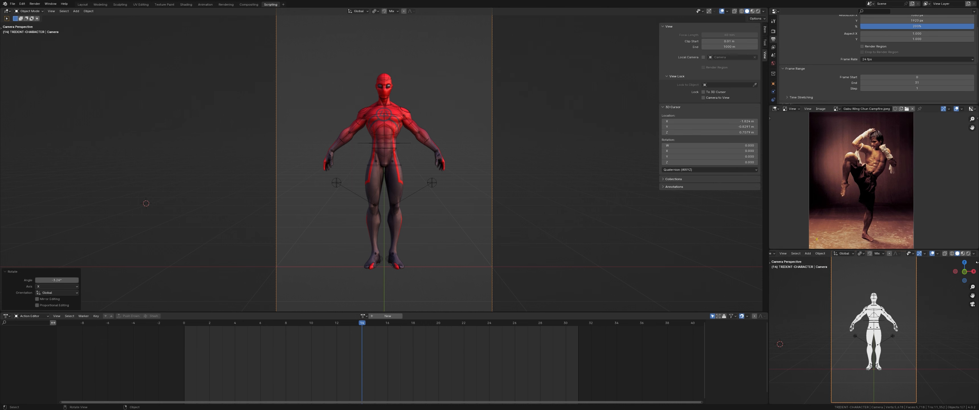
# Step: Try the Object colour mode in the small viewport's shading options and return it to Material
pyautogui.click(975, 254)
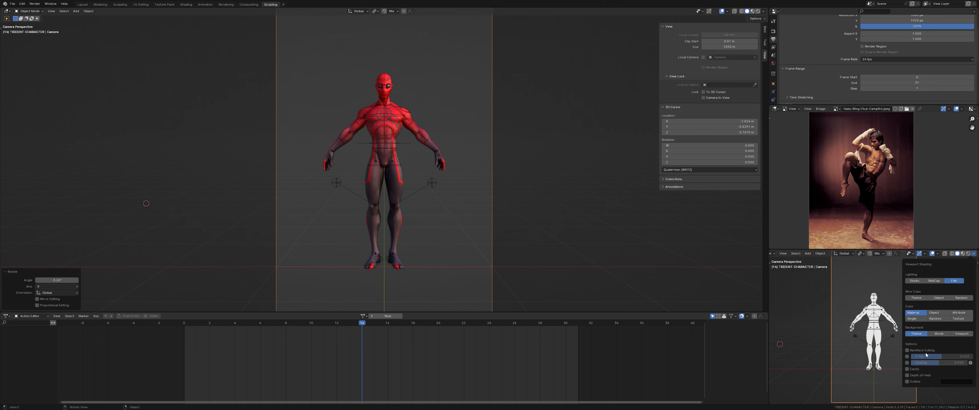
pyautogui.click(931, 313)
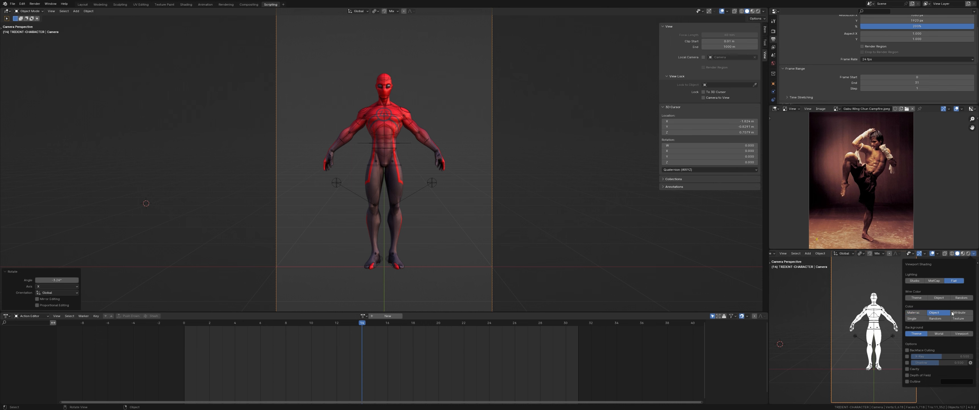
pyautogui.click(921, 314)
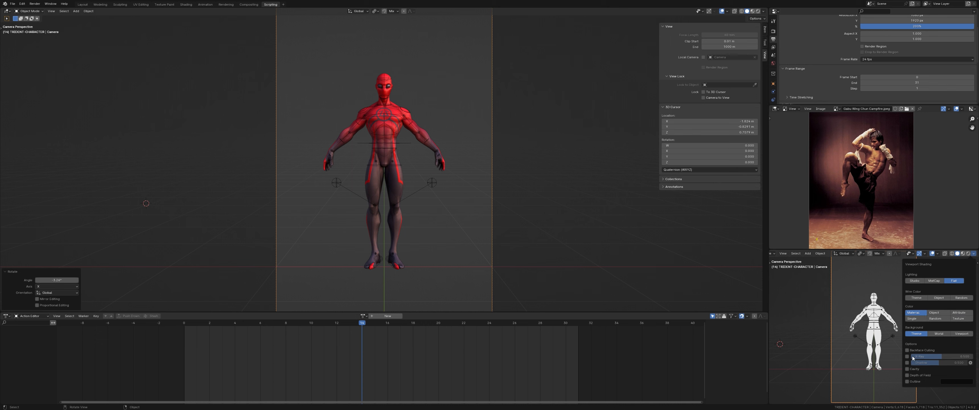
pyautogui.click(926, 347)
# Step: Take the small viewport out of the camera view and hide its overlays to show only the character's silhouette
pyautogui.scroll(1, 887, 330)
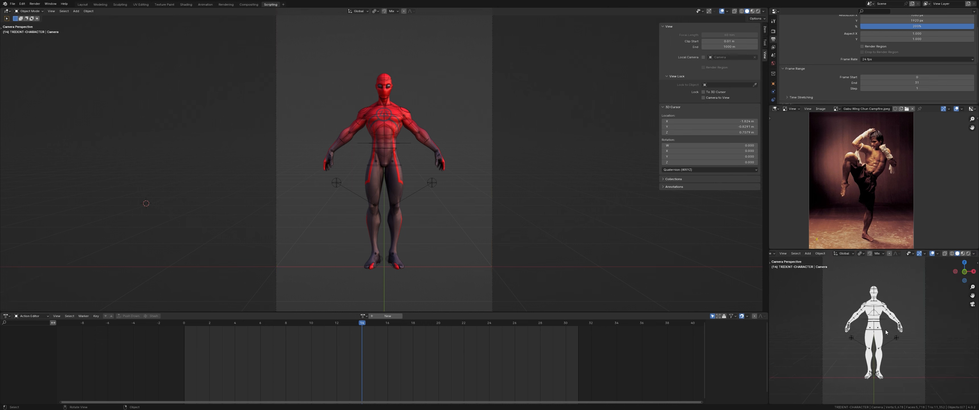
pyautogui.middleClick(901, 324)
pyautogui.scroll(4, 898, 327)
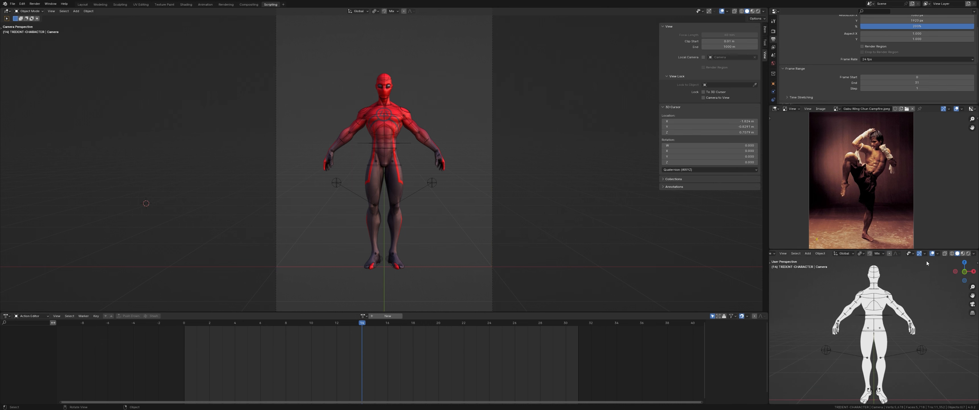
pyautogui.click(932, 254)
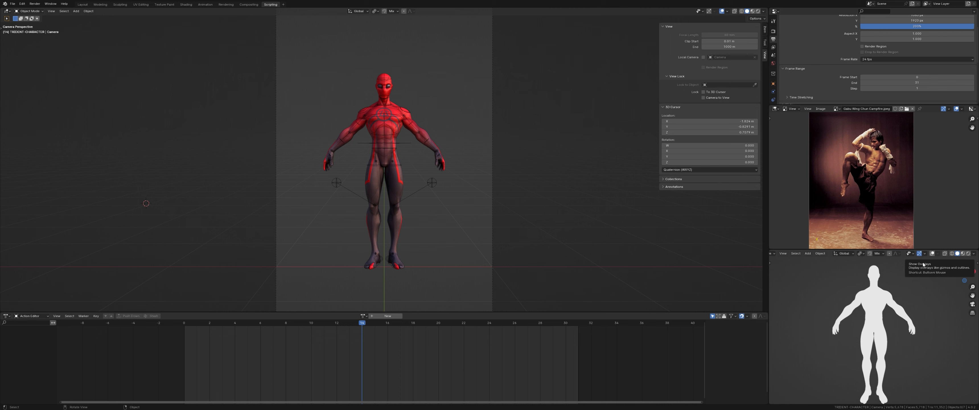
pyautogui.click(932, 254)
pyautogui.hotkey('shift', 'alt', 'z')
pyautogui.scroll(-1, 864, 321)
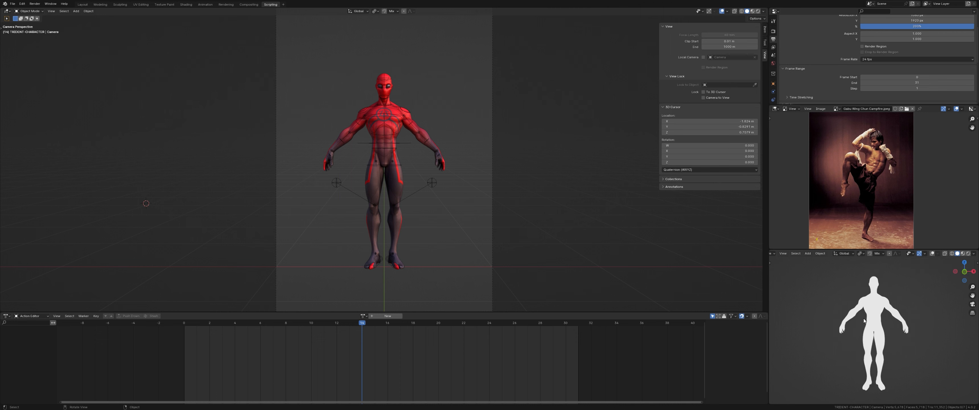
pyautogui.scroll(1, 874, 307)
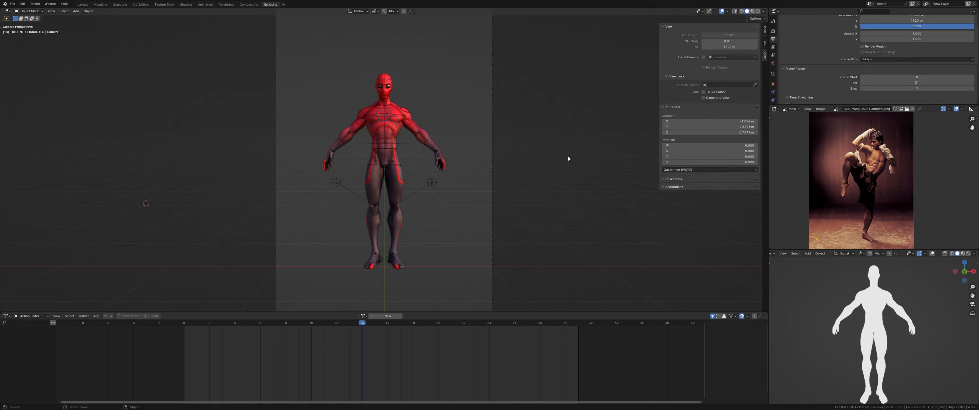
# Step: Put the character's rig into Pose Mode, with the left shoulder control selected, and show its transform values and Rig UI
pyautogui.click(410, 110)
pyautogui.hotkey('ctrl', 'Tab')
pyautogui.scroll(1, 411, 106)
pyautogui.click(410, 100)
pyautogui.scroll(4, 450, 93)
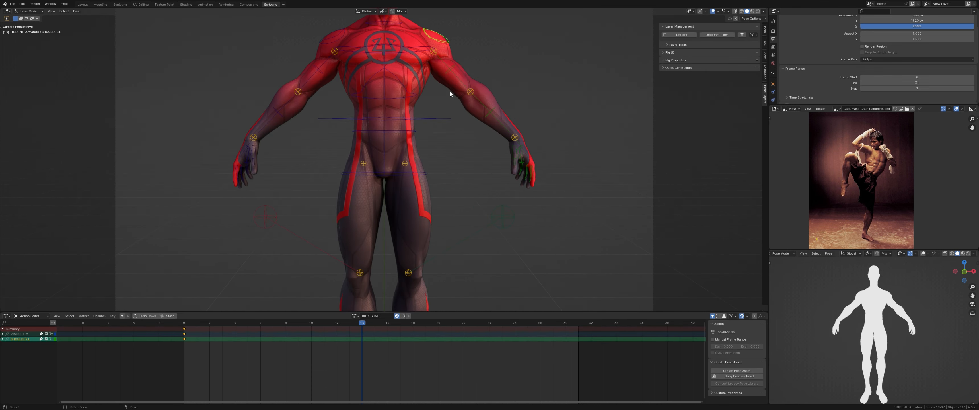
pyautogui.scroll(3, 449, 92)
pyautogui.keyDown('shift'); pyautogui.moveTo(497, 77); pyautogui.dragTo(474, 249, button='middle'); pyautogui.keyUp('shift')
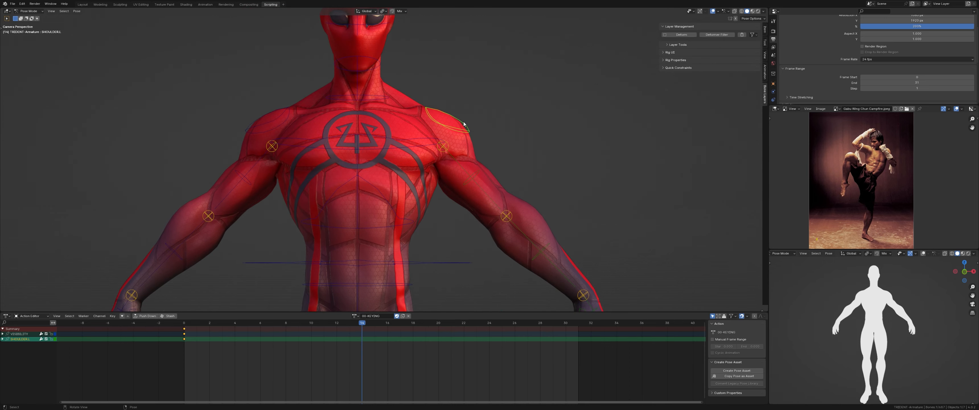
pyautogui.scroll(-7, 456, 127)
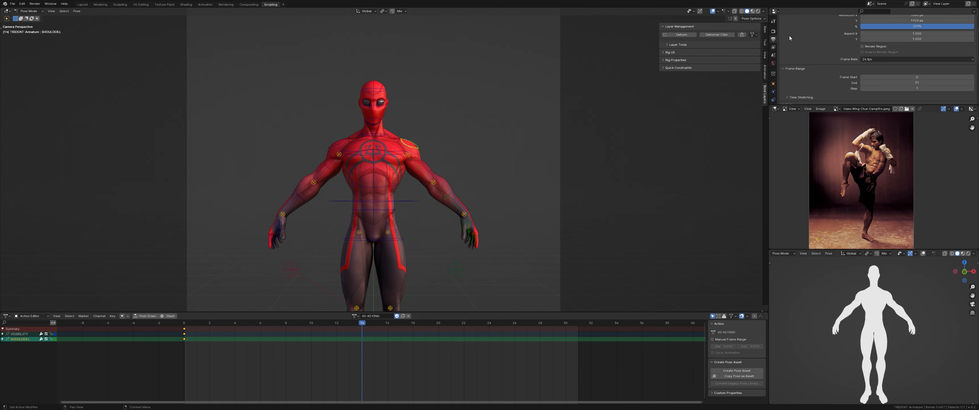
pyautogui.click(765, 30)
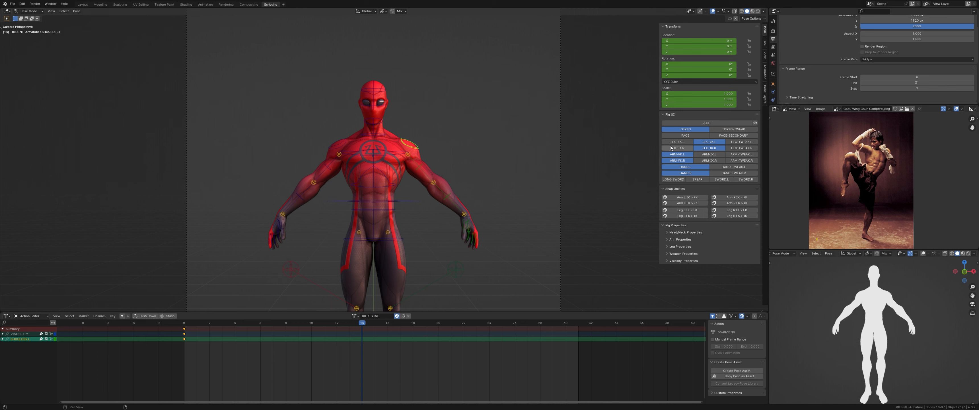
# Step: Return to frame 0 and create a new action named "01-Poses" for the rig
pyautogui.moveTo(359, 323); pyautogui.dragTo(176, 341)
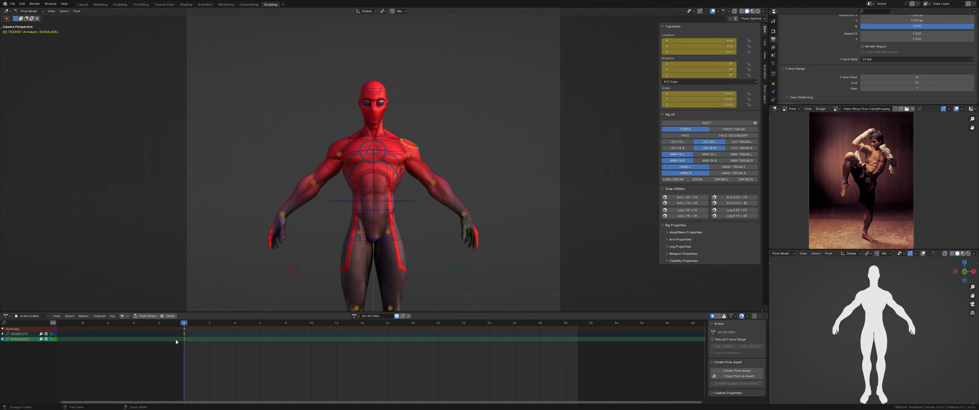
pyautogui.click(385, 317)
pyautogui.click(402, 316)
pyautogui.click(385, 316)
pyautogui.write('01-Poses')
pyautogui.moveTo(185, 324)
pyautogui.mouseDown()
pyautogui.moveTo(274, 324)
pyautogui.moveTo(185, 324)
pyautogui.mouseUp()
pyautogui.scroll(-3, 404, 225)
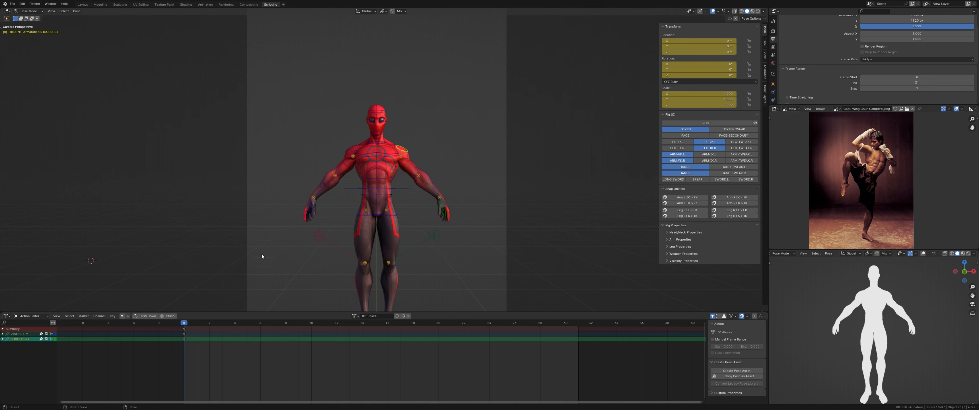
# Step: Add a slim Timeline strip between the main viewport and the Action Editor, and turn on auto keying
pyautogui.click(7, 316)
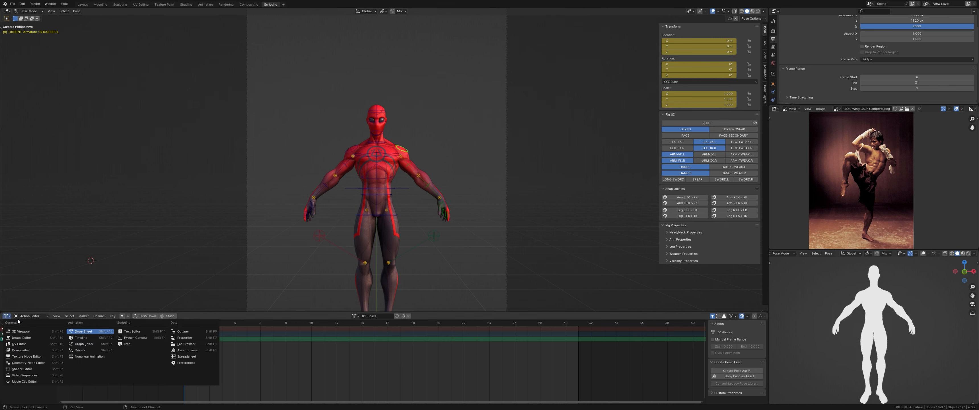
pyautogui.moveTo(1, 307); pyautogui.dragTo(2, 301)
pyautogui.click(7, 304)
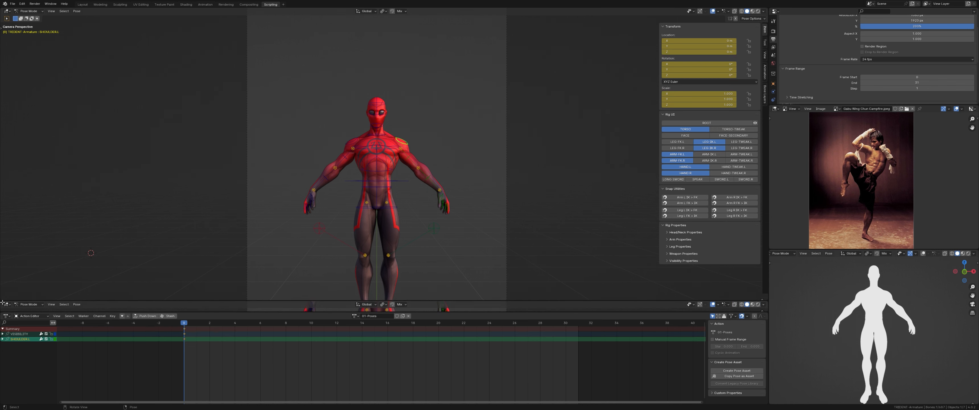
pyautogui.click(6, 304)
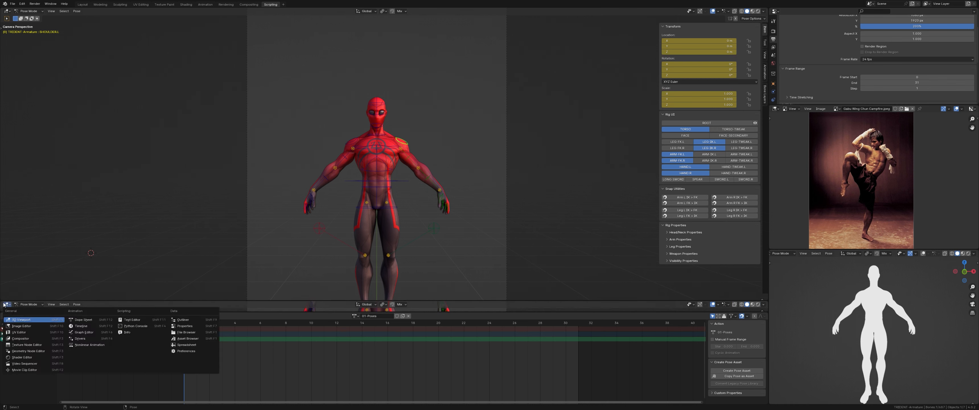
pyautogui.click(88, 327)
pyautogui.moveTo(262, 301); pyautogui.dragTo(261, 309)
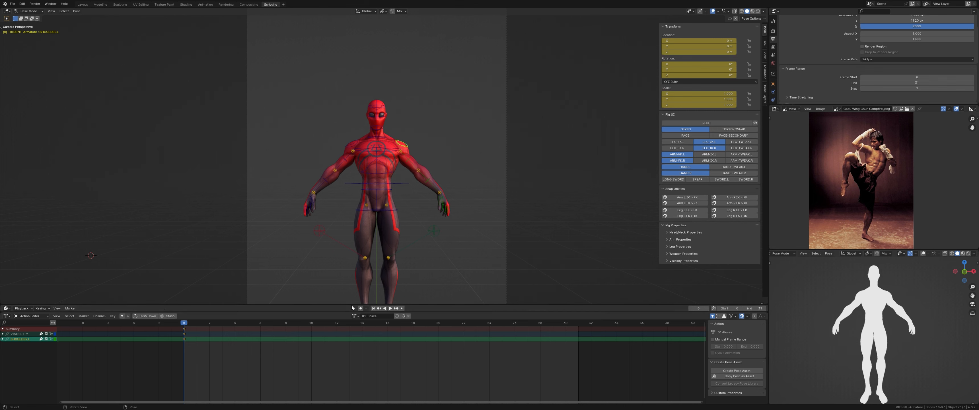
# Step: Inspect the rig's main body controls by selecting the chest control and the torso control
pyautogui.scroll(2, 414, 191)
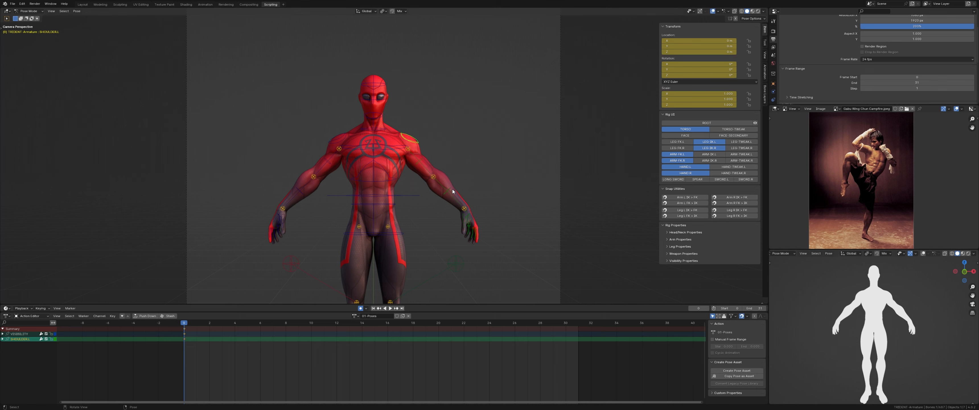
pyautogui.scroll(-2, 399, 146)
pyautogui.scroll(3, 455, 156)
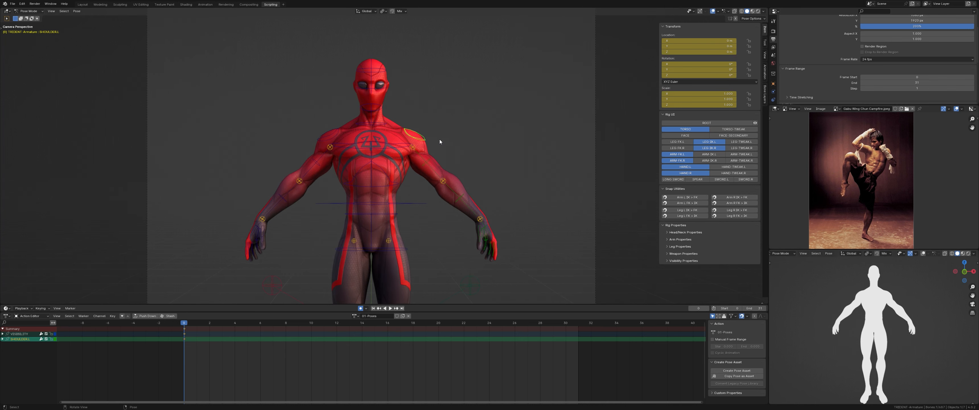
pyautogui.scroll(-1, 410, 165)
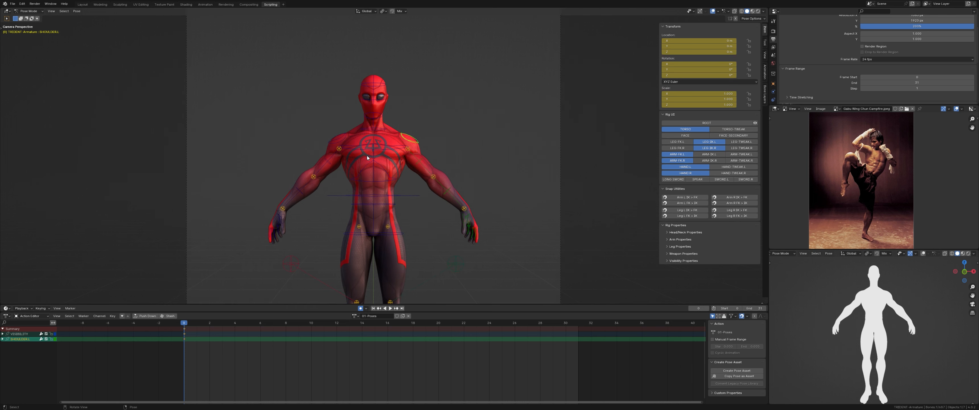
pyautogui.click(389, 180)
pyautogui.scroll(-2, 433, 197)
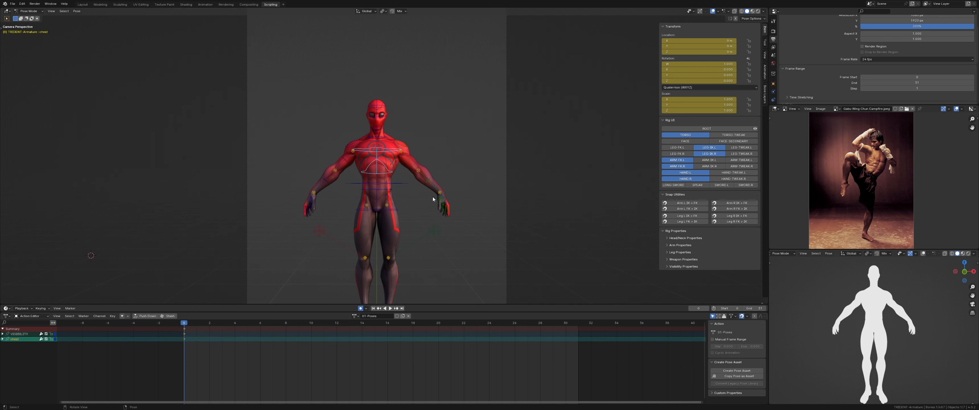
pyautogui.keyDown('shift'); pyautogui.moveTo(411, 195); pyautogui.dragTo(426, 160, button='middle'); pyautogui.keyUp('shift')
pyautogui.click(416, 148)
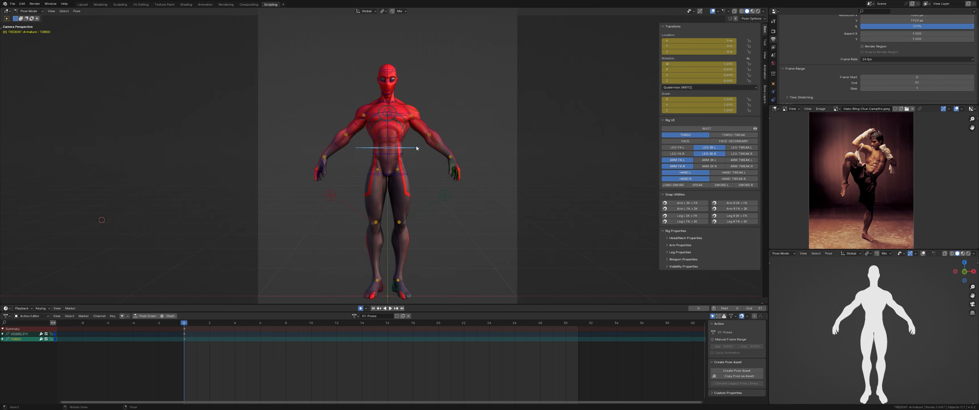
# Step: Select the left foot IK control and try rotating it about the global Z axis
pyautogui.scroll(2, 420, 179)
pyautogui.keyDown('shift'); pyautogui.moveTo(437, 264); pyautogui.dragTo(440, 146, button='middle'); pyautogui.keyUp('shift')
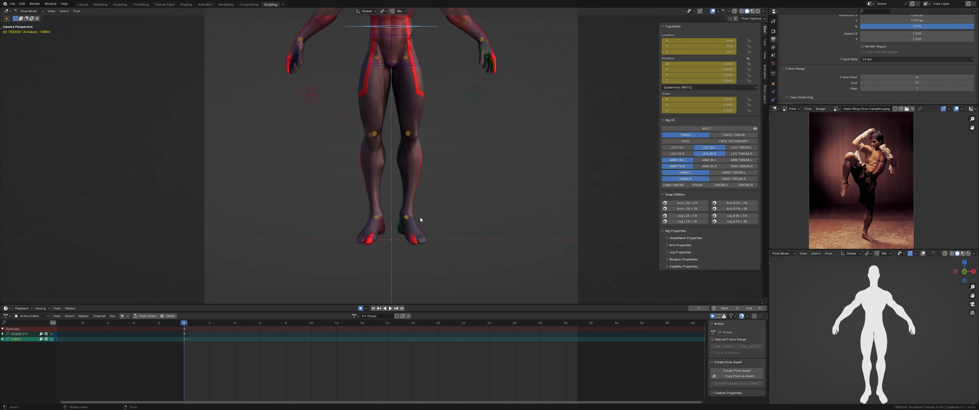
pyautogui.click(408, 237)
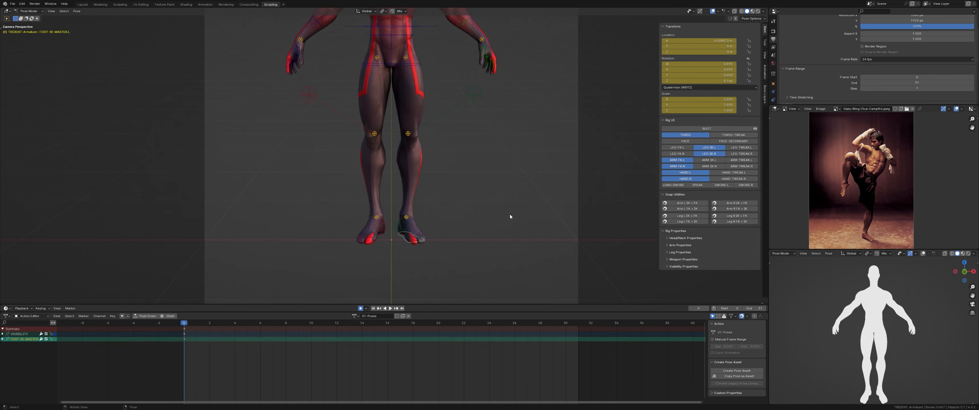
pyautogui.press('r')
pyautogui.press('z')
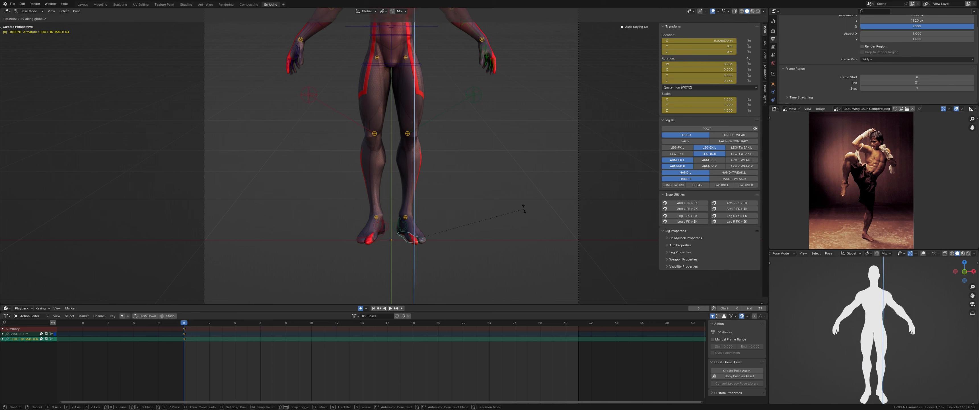
pyautogui.click(520, 180)
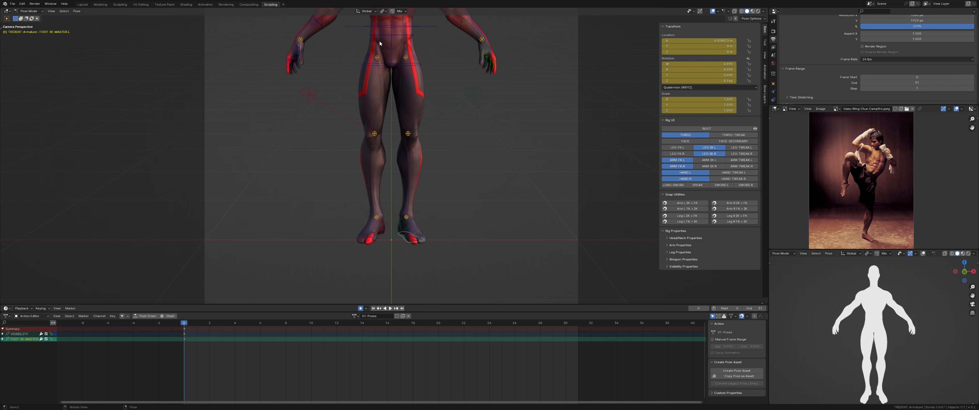
# Step: Switch the transform orientation to Local and turn the left foot IK control about its local Z axis
pyautogui.click(365, 11)
pyautogui.click(349, 34)
pyautogui.press('r')
pyautogui.press('z')
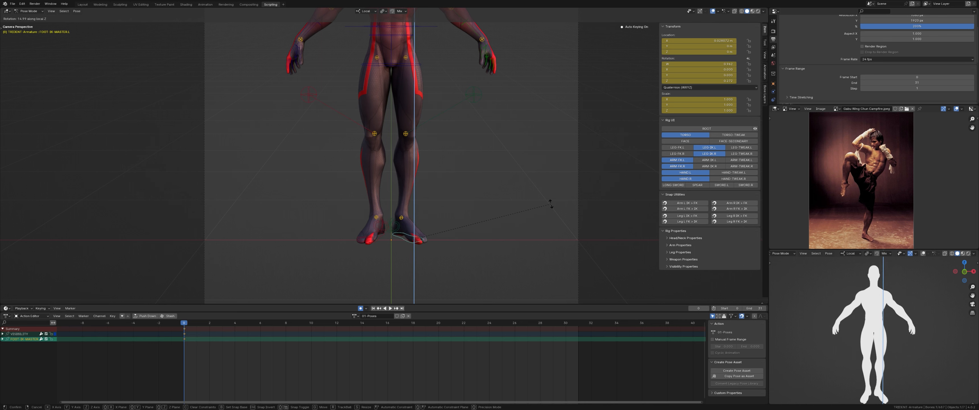
pyautogui.click(552, 200)
pyautogui.scroll(-5, 551, 201)
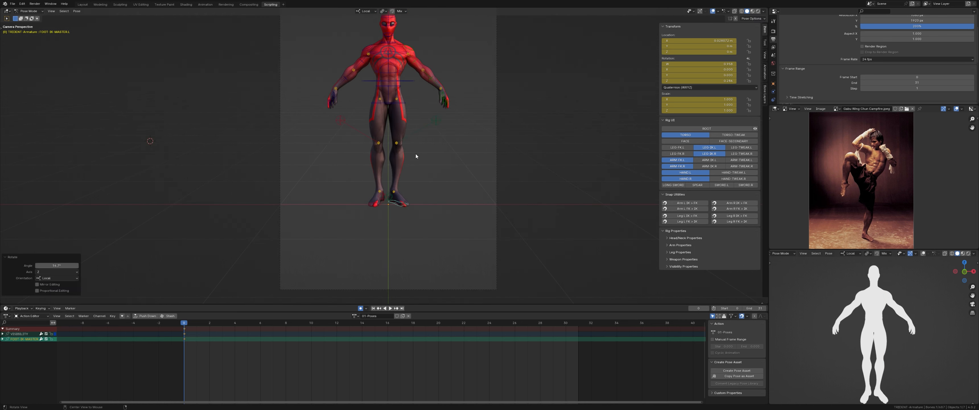
# Step: Move the left leg's IK pole outward so the knee follows the direction of the turned foot
pyautogui.moveTo(416, 154); pyautogui.dragTo(435, 162, button='middle')
pyautogui.moveTo(430, 188); pyautogui.dragTo(440, 175, button='middle')
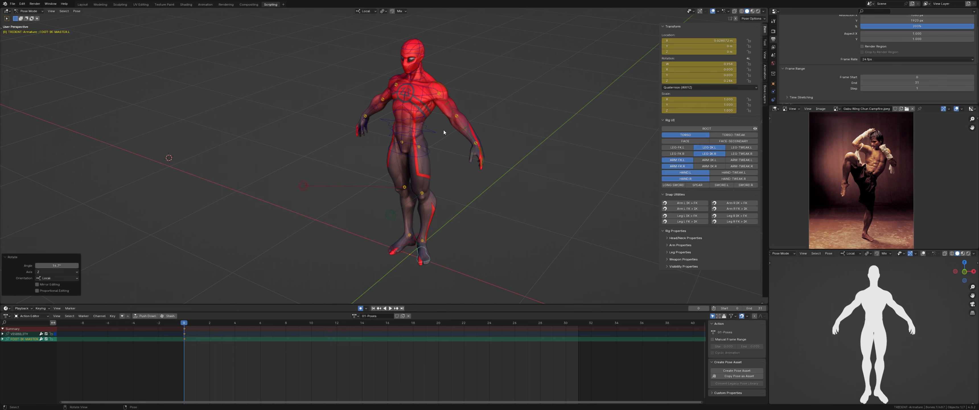
pyautogui.scroll(2, 443, 130)
pyautogui.moveTo(488, 209); pyautogui.dragTo(412, 226, button='middle')
pyautogui.click(414, 215)
pyautogui.moveTo(415, 218); pyautogui.dragTo(459, 204)
pyautogui.keyDown('shift'); pyautogui.moveTo(418, 128); pyautogui.dragTo(438, 189, button='middle'); pyautogui.keyUp('shift')
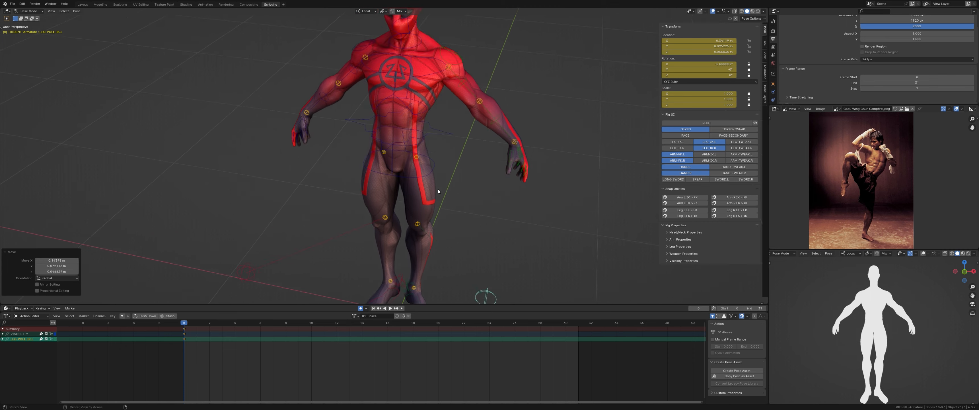
# Step: Raise the right foot IK control along its local Z axis to about the height of the standing knee
pyautogui.moveTo(405, 230); pyautogui.dragTo(418, 196, button='middle')
pyautogui.keyDown('shift'); pyautogui.moveTo(405, 232); pyautogui.dragTo(414, 159, button='middle'); pyautogui.keyUp('shift')
pyautogui.click(395, 281)
pyautogui.press('g')
pyautogui.press('z')
pyautogui.press('z')
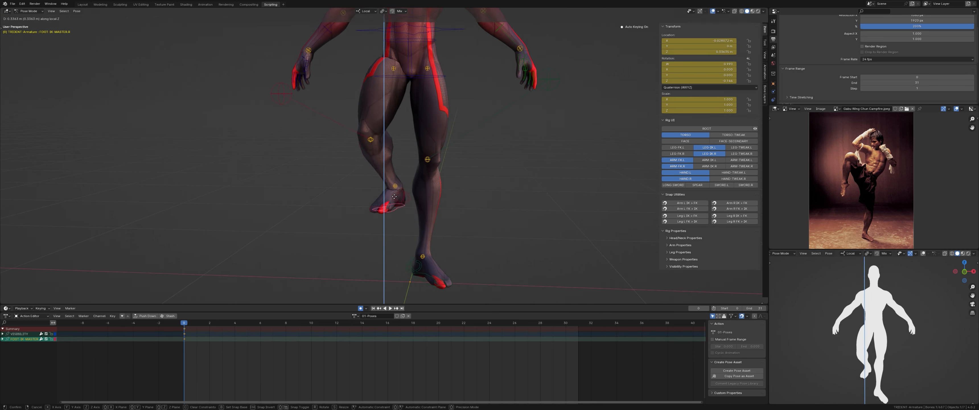
pyautogui.click(384, 161)
pyautogui.scroll(-2, 427, 153)
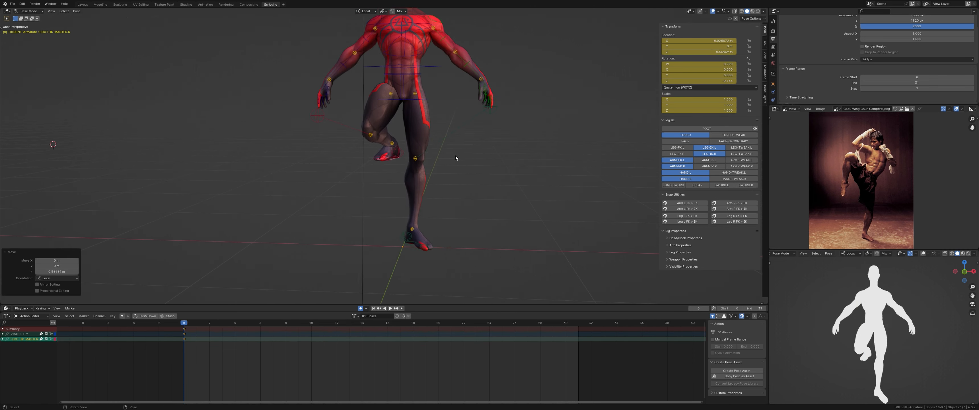
# Step: Switch the viewport to orthographic projection and move the raised right foot control forward of the standing leg
pyautogui.moveTo(455, 158); pyautogui.dragTo(438, 138, button='middle')
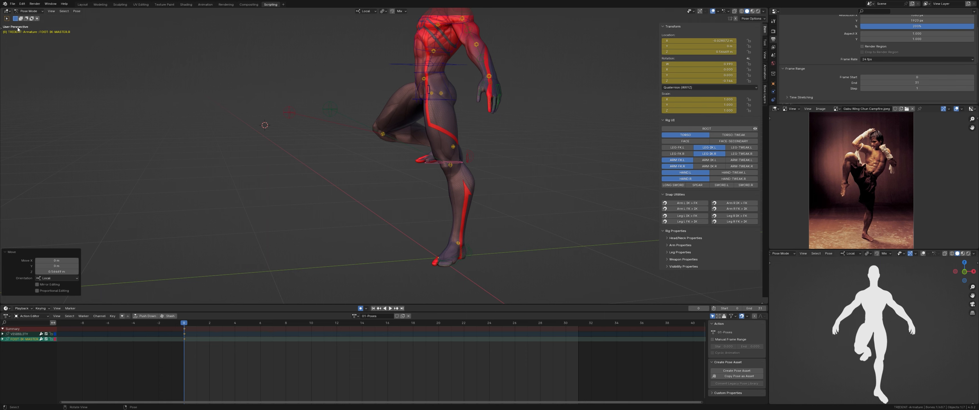
pyautogui.press('KP_5')
pyautogui.scroll(-6, 437, 152)
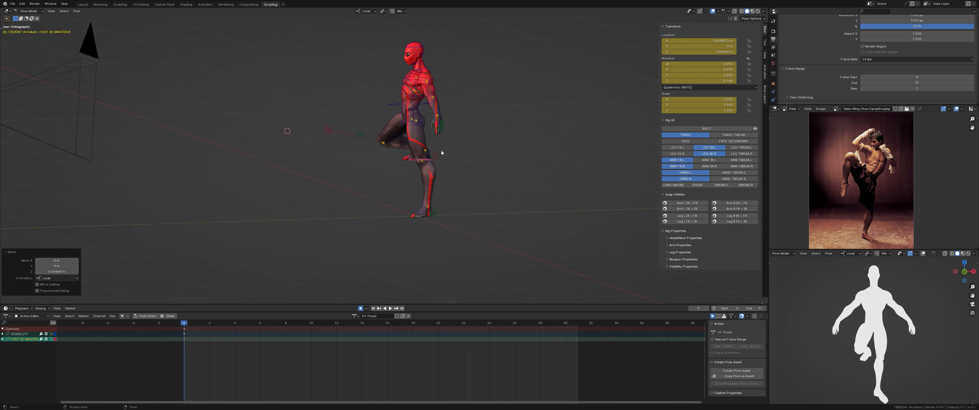
pyautogui.scroll(6, 418, 148)
pyautogui.scroll(3, 414, 150)
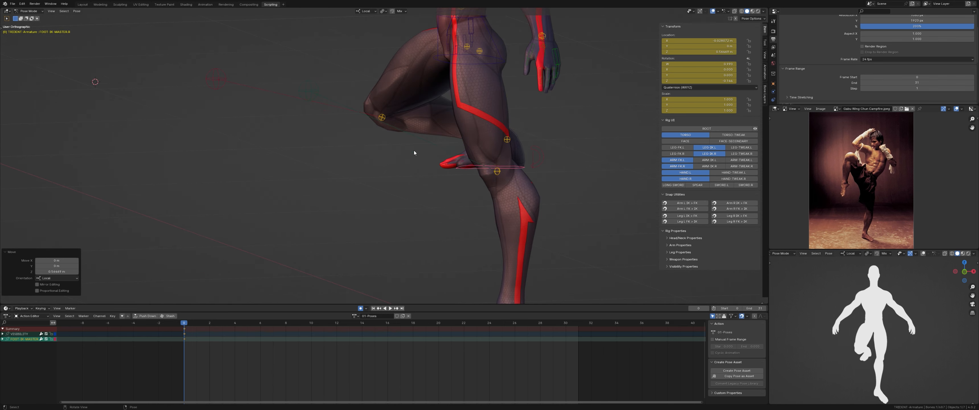
pyautogui.moveTo(414, 150); pyautogui.dragTo(420, 186, button='middle')
pyautogui.moveTo(521, 161); pyautogui.dragTo(511, 160, button='middle')
pyautogui.press('g')
pyautogui.click(432, 176)
pyautogui.moveTo(432, 176); pyautogui.dragTo(402, 170, button='middle')
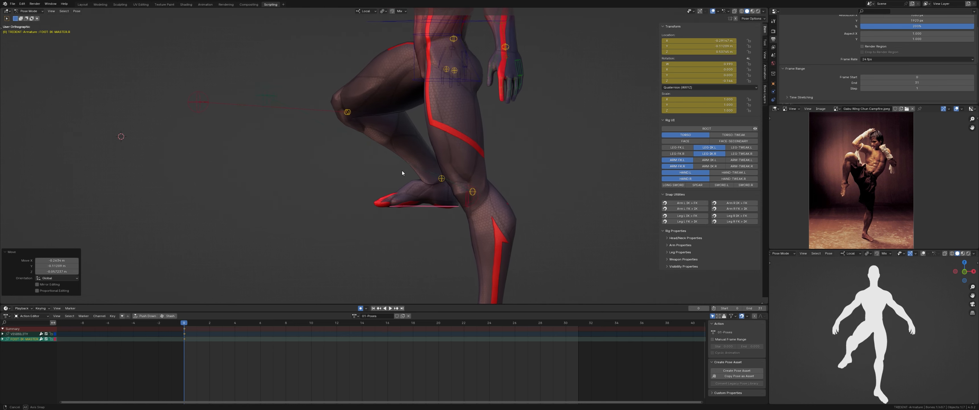
pyautogui.press('r')
pyautogui.press('y')
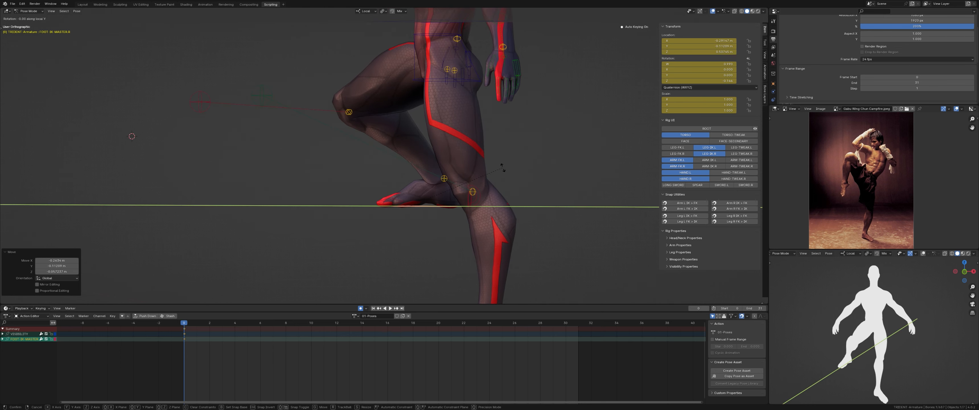
pyautogui.press('y')
pyautogui.press('x')
pyautogui.press('Escape')
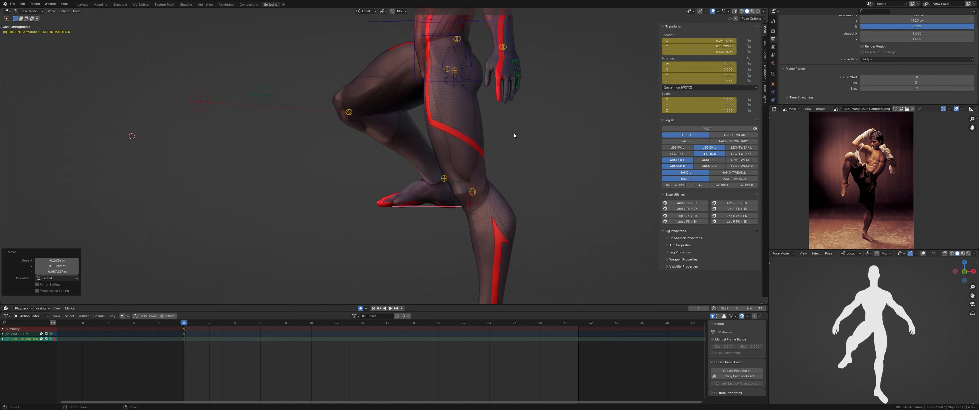
# Step: Rotate the right foot control freely in a side view so the toes point down toward the floor
pyautogui.scroll(-3, 511, 146)
pyautogui.moveTo(511, 146); pyautogui.dragTo(491, 153, button='middle')
pyautogui.scroll(4, 461, 153)
pyautogui.press('r')
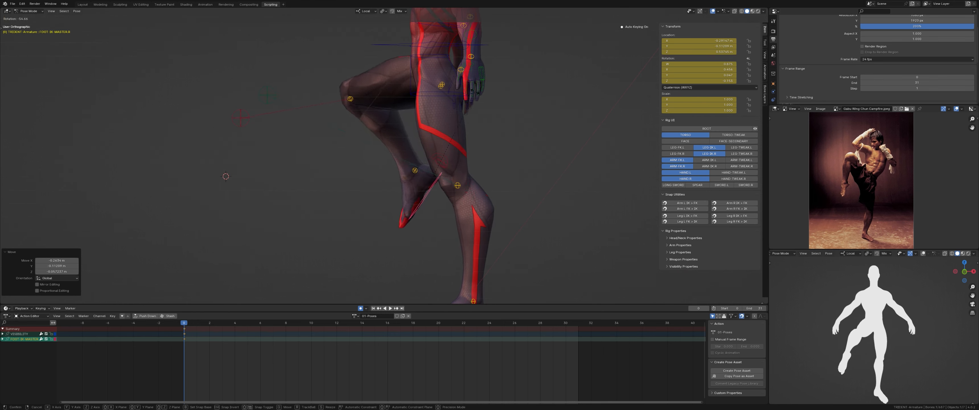
pyautogui.click(449, 92)
pyautogui.moveTo(474, 114); pyautogui.dragTo(521, 137, button='middle')
pyautogui.scroll(-3, 484, 158)
pyautogui.scroll(3, 483, 158)
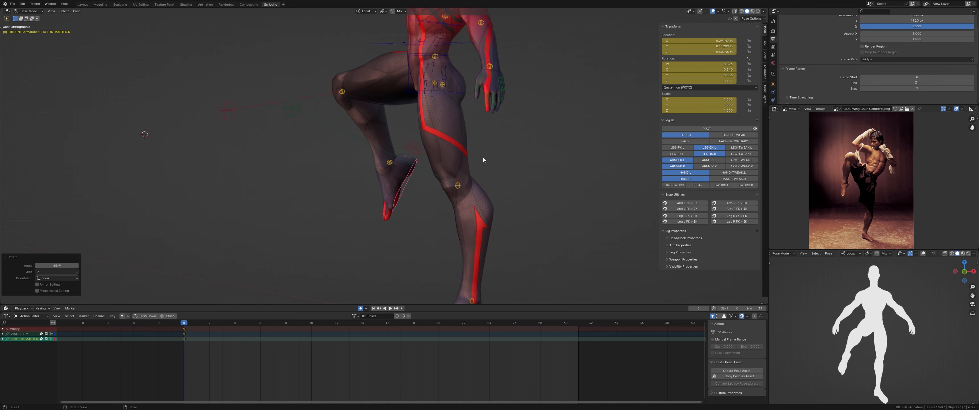
# Step: Move the right leg's IK pole up beside the head and adjust it so the raised knee swings outward
pyautogui.moveTo(482, 157); pyautogui.dragTo(537, 144, button='middle')
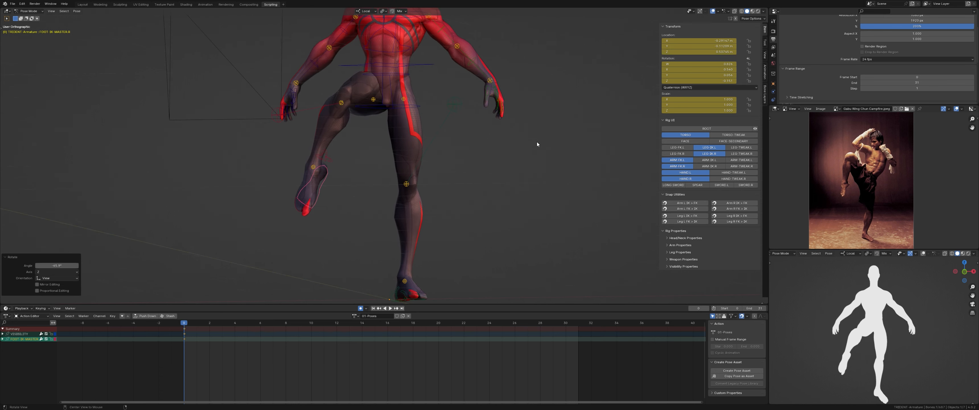
pyautogui.click(285, 118)
pyautogui.keyDown('shift'); pyautogui.moveTo(318, 116); pyautogui.dragTo(354, 180, button='middle'); pyautogui.keyUp('shift')
pyautogui.press('g')
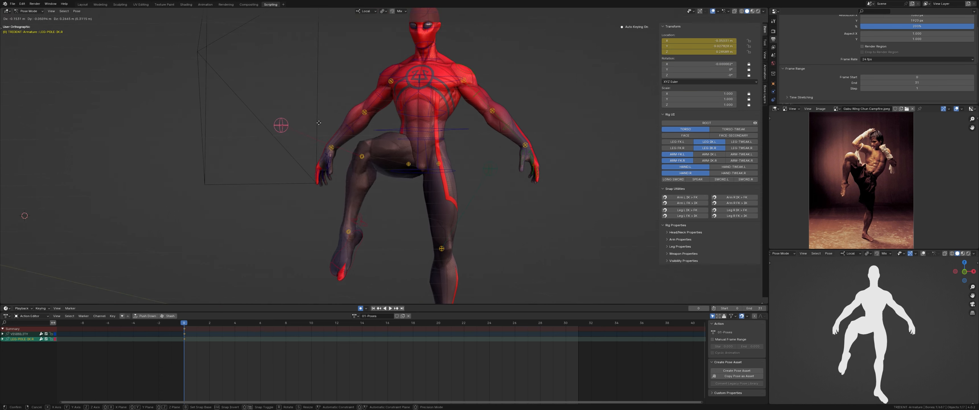
pyautogui.click(325, 32)
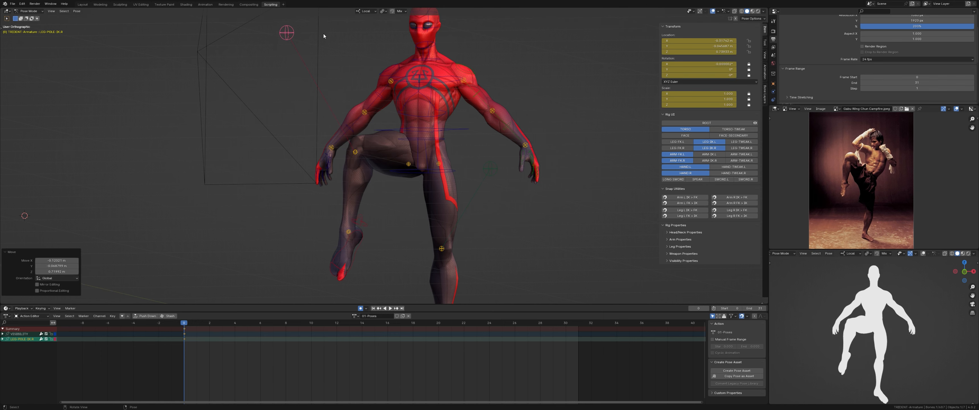
pyautogui.keyDown('shift'); pyautogui.moveTo(338, 71); pyautogui.dragTo(373, 133, button='middle'); pyautogui.keyUp('shift')
pyautogui.press('g')
pyautogui.click(358, 148)
pyautogui.press('g')
pyautogui.click(368, 169)
pyautogui.keyDown('shift'); pyautogui.moveTo(373, 133); pyautogui.dragTo(437, 172, button='middle'); pyautogui.keyUp('shift')
# Step: Select the right foot control and examine the raised leg's shape against its silhouette from the front
pyautogui.click(417, 157)
pyautogui.scroll(3, 440, 154)
pyautogui.scroll(-1, 514, 151)
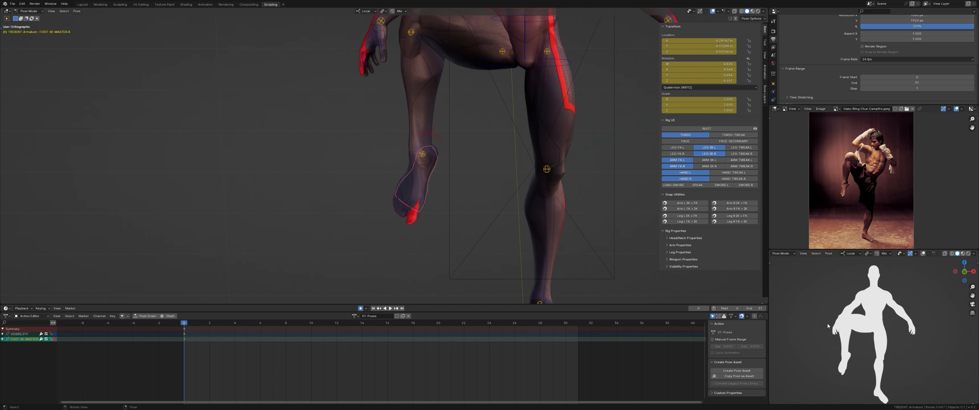
pyautogui.scroll(-4, 476, 149)
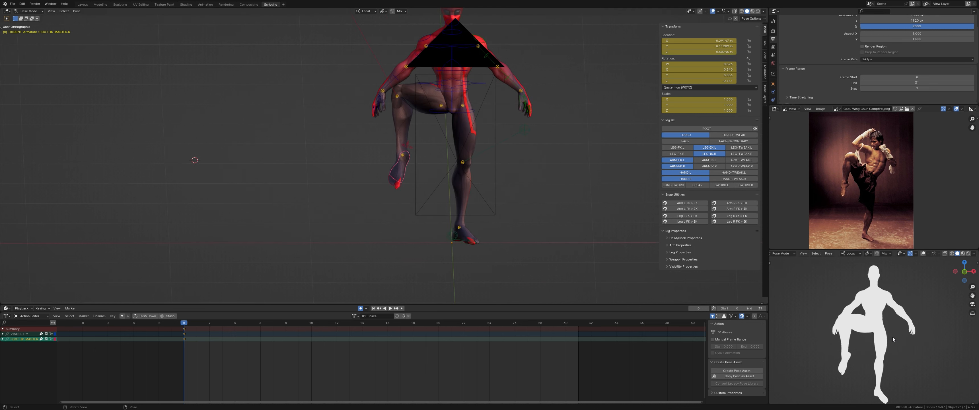
pyautogui.scroll(2, 533, 128)
pyautogui.keyDown('shift'); pyautogui.moveTo(434, 81); pyautogui.dragTo(382, 178, button='middle'); pyautogui.keyUp('shift')
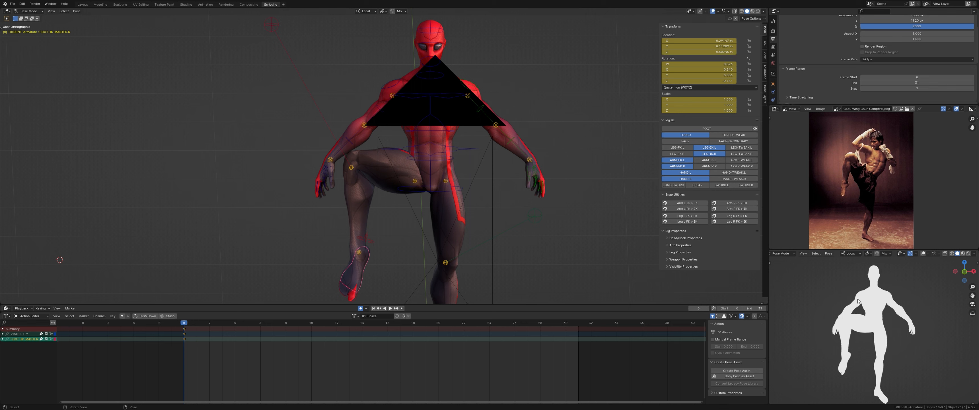
# Step: Try rotating the right upper arm FK control in front of the torso to test its effect on the silhouette
pyautogui.click(384, 103)
pyautogui.press('r')
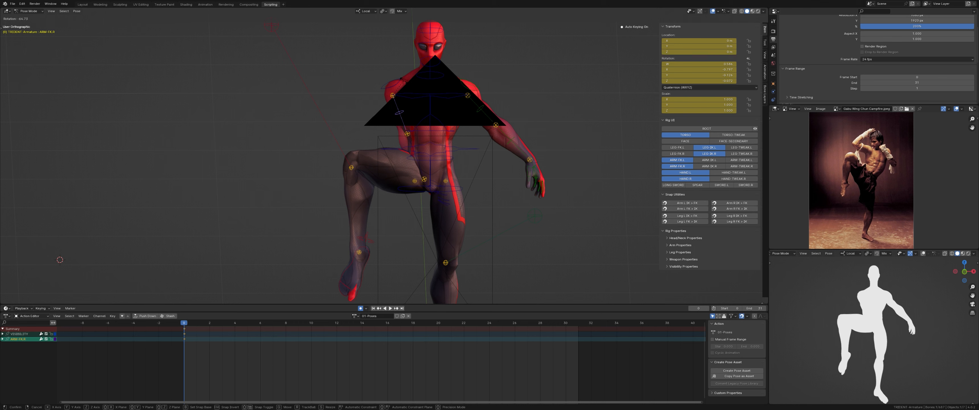
pyautogui.click(400, 90)
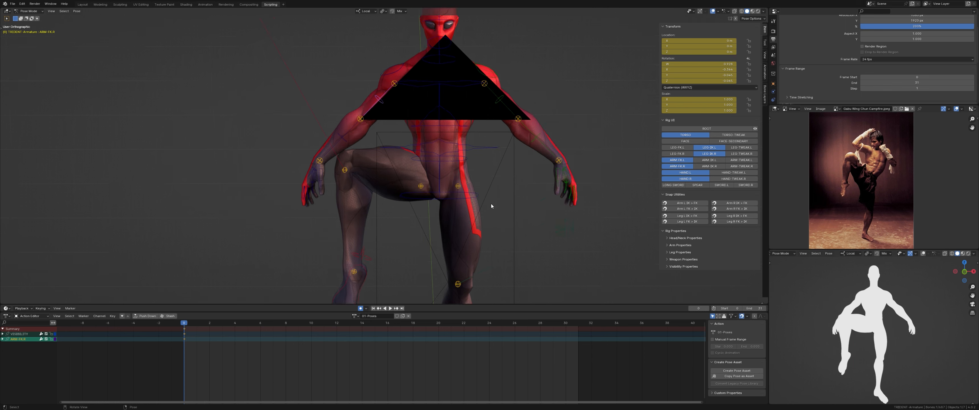
# Step: Move the right foot control further up to lift the bent knee to about waist height
pyautogui.click(363, 267)
pyautogui.press('g')
pyautogui.press('z')
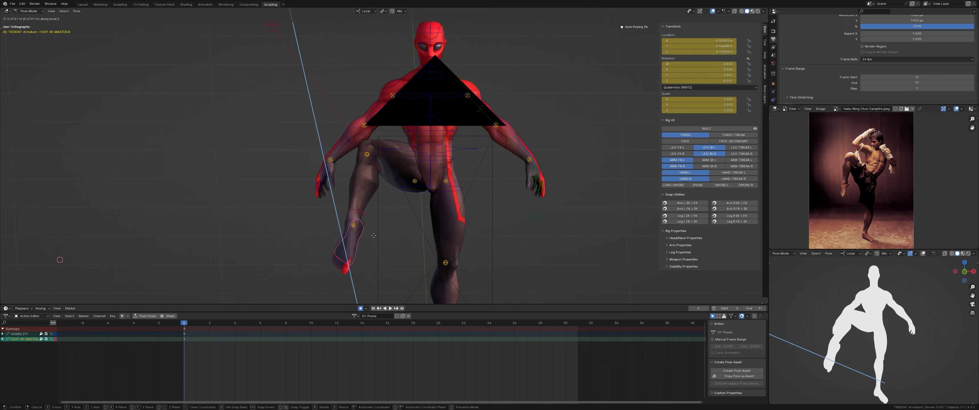
pyautogui.click(398, 235)
pyautogui.moveTo(398, 235); pyautogui.dragTo(436, 219, button='middle')
pyautogui.press('g')
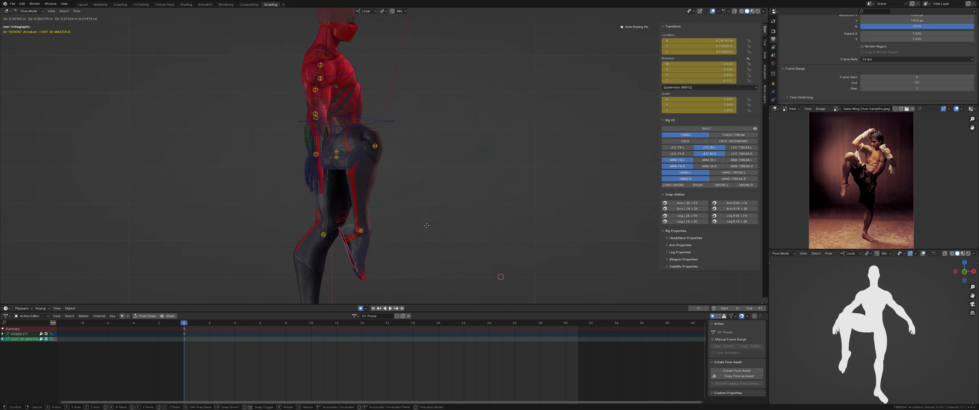
pyautogui.click(454, 161)
# Step: Rotate the right foot control from the side and from above to re-angle the foot on the raised leg
pyautogui.press('r')
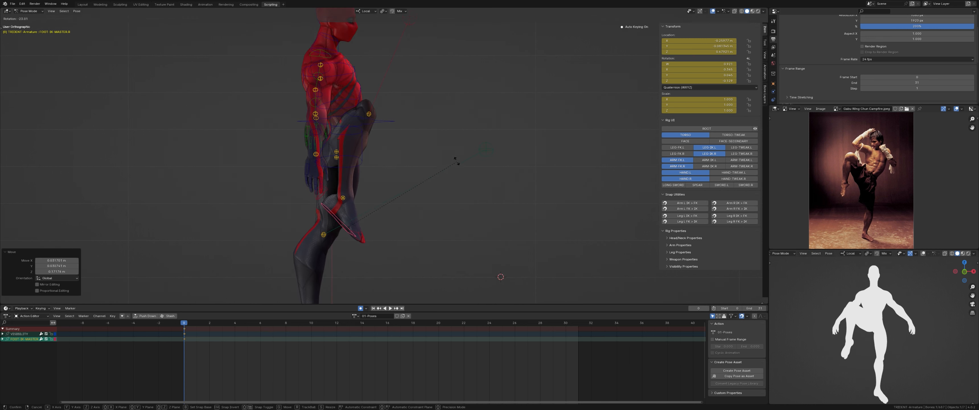
pyautogui.click(457, 162)
pyautogui.moveTo(457, 162); pyautogui.dragTo(396, 190, button='middle')
pyautogui.scroll(3, 374, 212)
pyautogui.press('r')
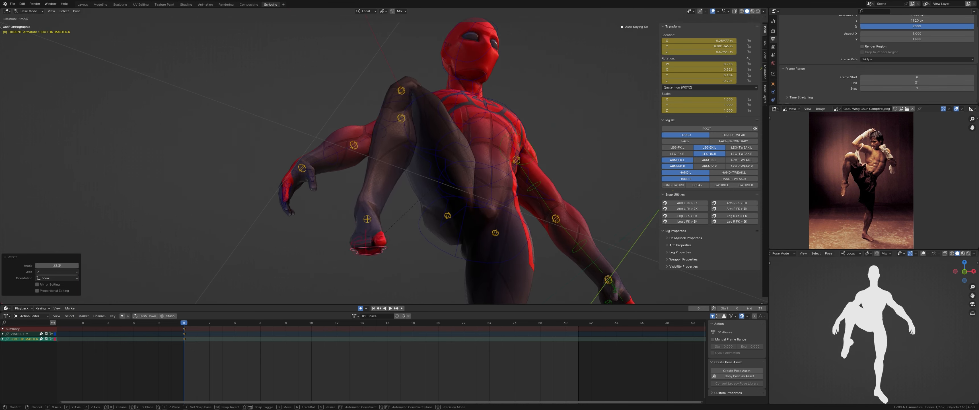
pyautogui.rightClick(433, 188)
pyautogui.moveTo(433, 188); pyautogui.dragTo(431, 269, button='middle')
pyautogui.press('r')
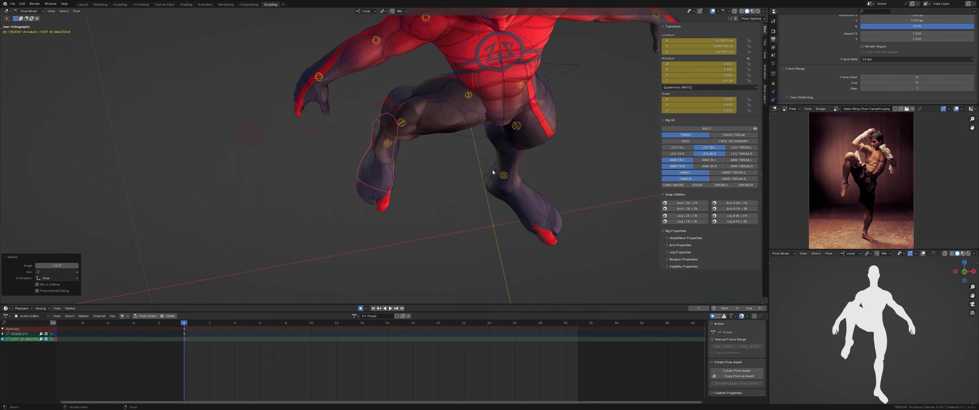
pyautogui.click(502, 185)
# Step: Lower the raised right foot control slightly, judging the bent leg from the front
pyautogui.scroll(-4, 501, 186)
pyautogui.moveTo(501, 186); pyautogui.dragTo(479, 176, button='middle')
pyautogui.scroll(2, 475, 117)
pyautogui.scroll(-5, 434, 163)
pyautogui.scroll(4, 461, 183)
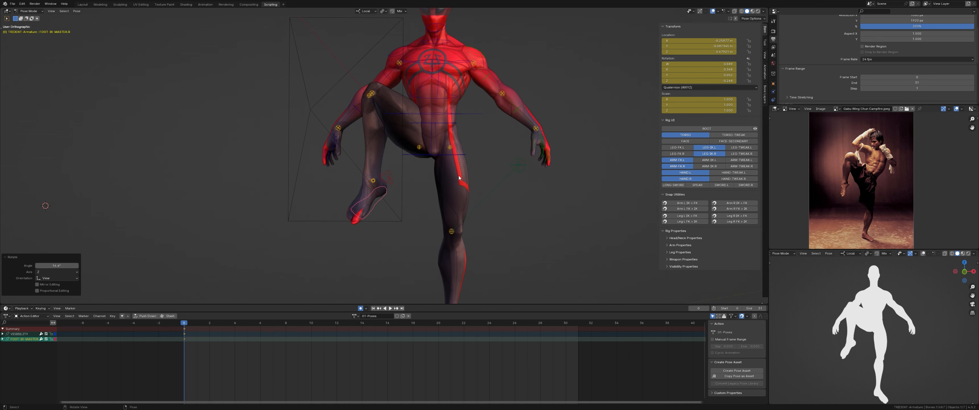
pyautogui.press('g')
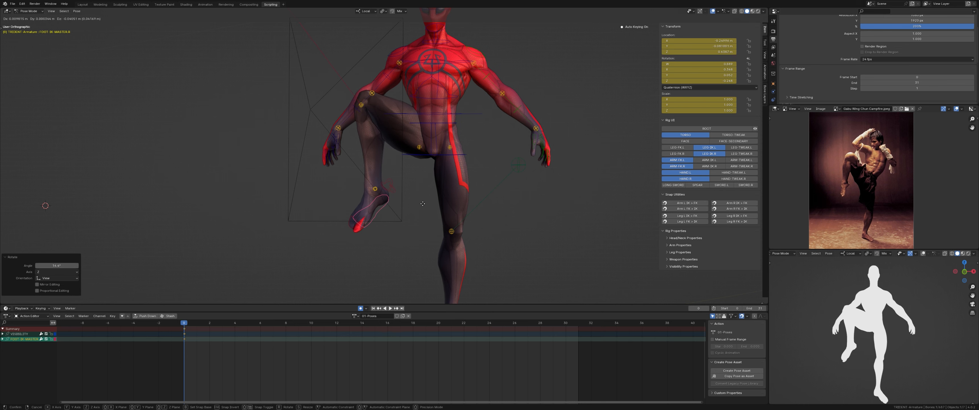
pyautogui.click(420, 199)
pyautogui.scroll(3, 452, 144)
pyautogui.scroll(-2, 458, 135)
# Step: Tilt the torso control sideways from the front, raising the hip on the bent-leg side, and counter-rotate the chest control
pyautogui.keyDown('shift'); pyautogui.moveTo(485, 112); pyautogui.dragTo(456, 146, button='middle'); pyautogui.keyUp('shift')
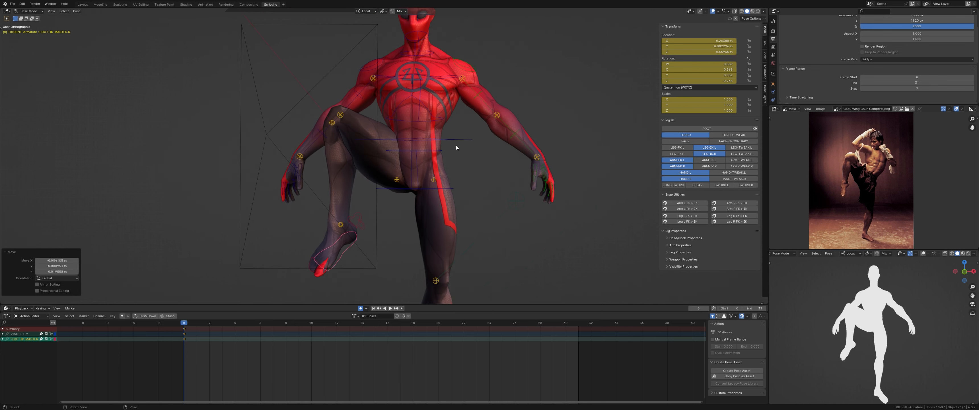
pyautogui.click(463, 141)
pyautogui.press('r')
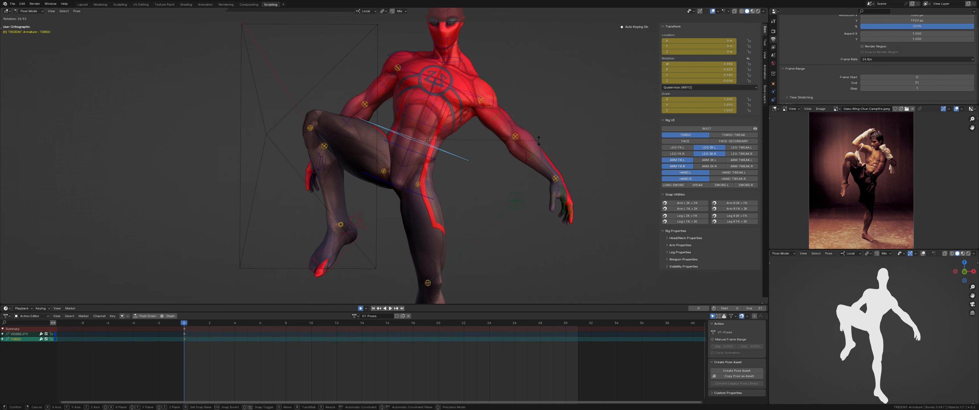
pyautogui.click(539, 156)
pyautogui.click(442, 94)
pyautogui.press('r')
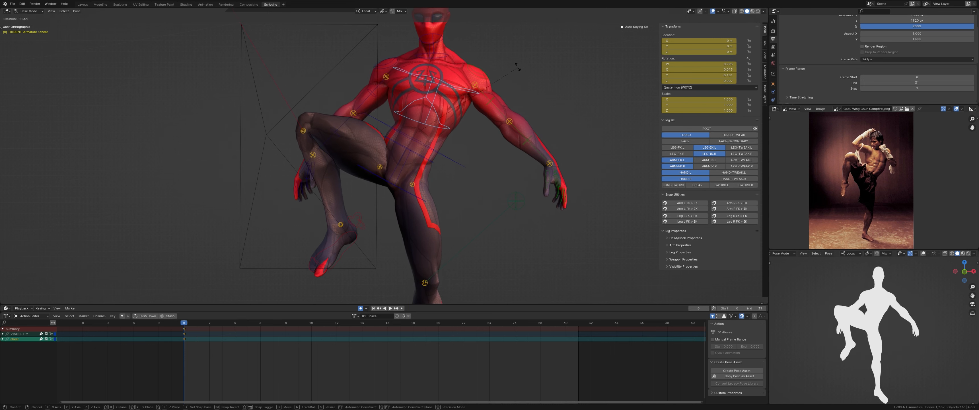
pyautogui.click(453, 136)
pyautogui.click(454, 138)
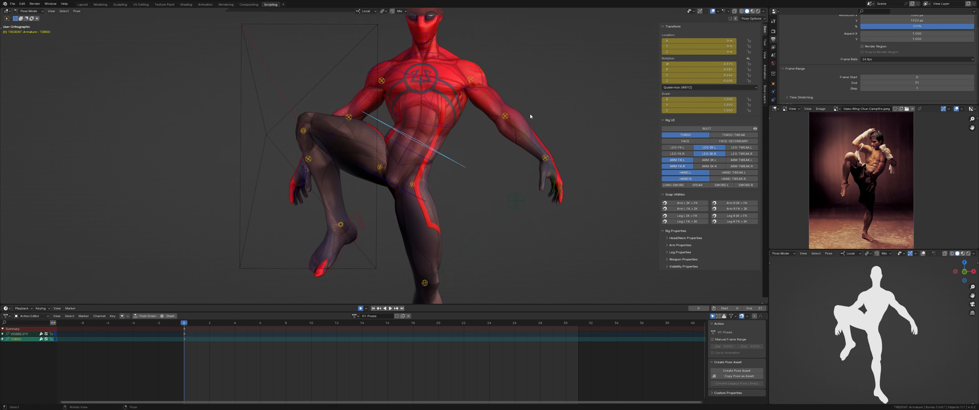
pyautogui.press('r')
pyautogui.click(534, 118)
# Step: Rotate the hips control from the side to adjust the pelvis tilt
pyautogui.moveTo(534, 118); pyautogui.dragTo(441, 153, button='middle')
pyautogui.click(437, 156)
pyautogui.press('r')
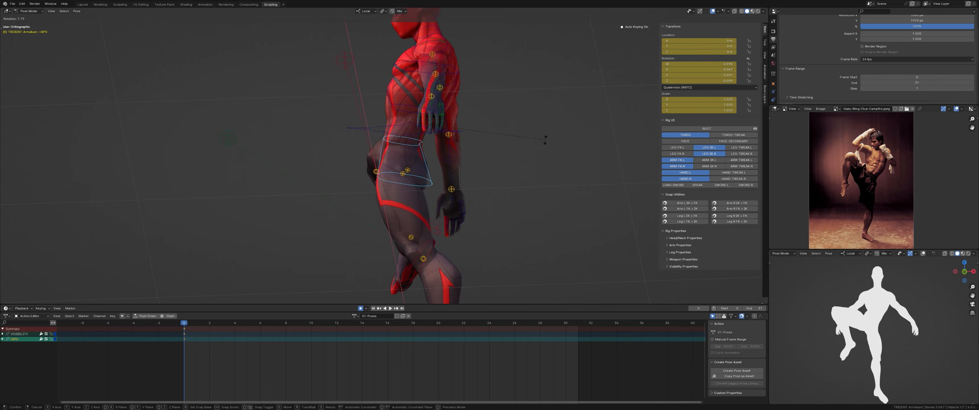
pyautogui.click(545, 140)
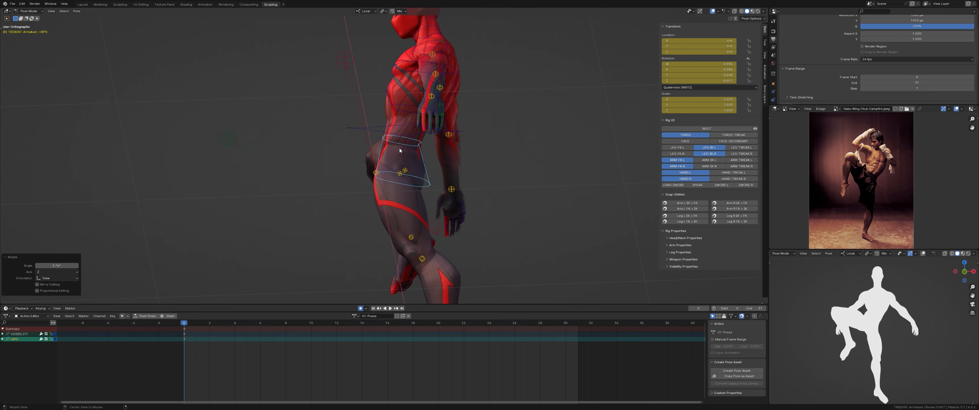
pyautogui.moveTo(545, 140); pyautogui.dragTo(412, 152, button='middle')
# Step: Move the right foot control inward from a high view angle to reposition the raised foot beneath the knee
pyautogui.click(350, 222)
pyautogui.click(387, 170)
pyautogui.moveTo(340, 187); pyautogui.dragTo(415, 163, button='middle')
pyautogui.click(356, 168)
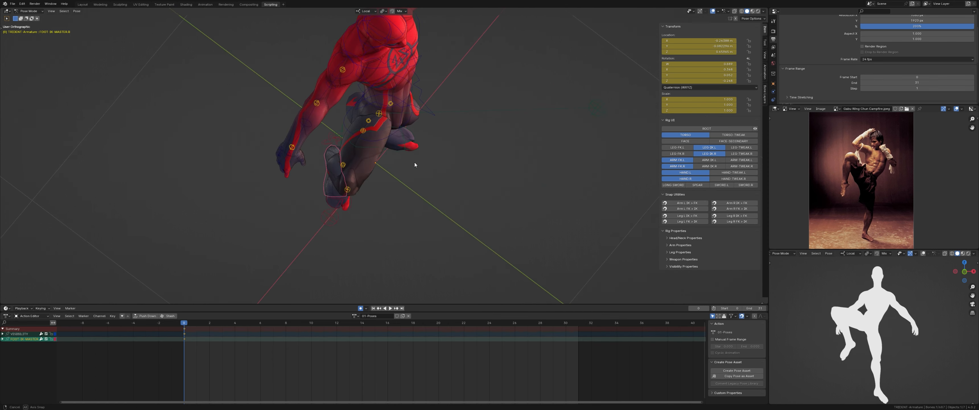
pyautogui.press('g')
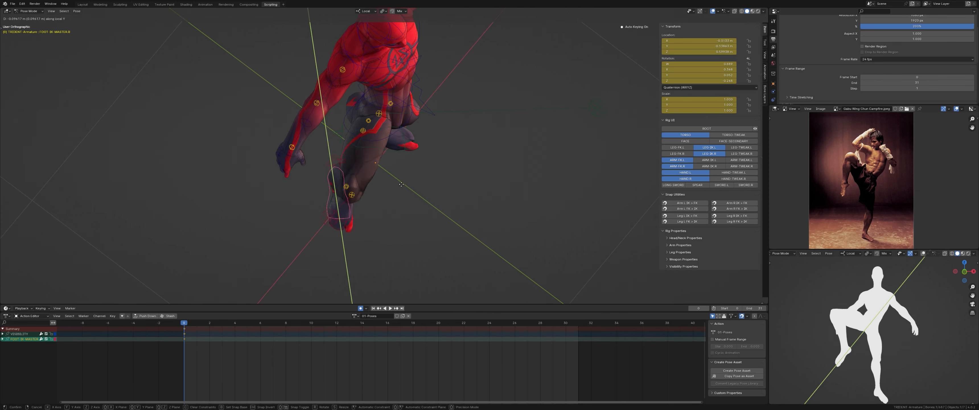
pyautogui.click(402, 187)
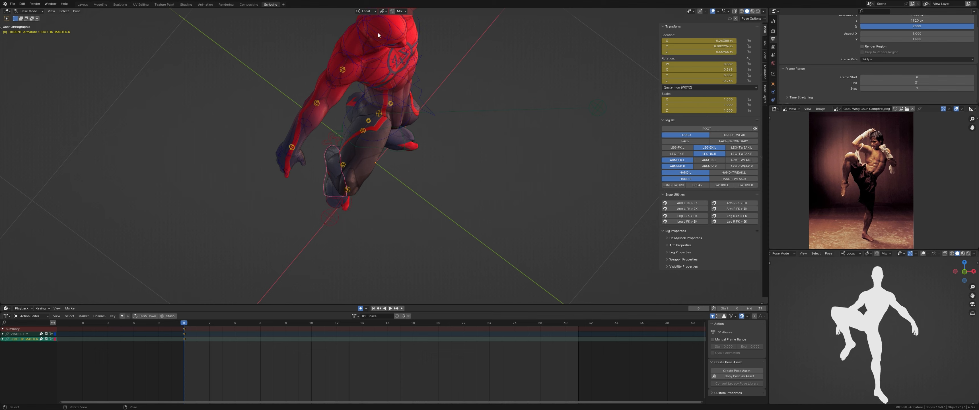
pyautogui.press('g')
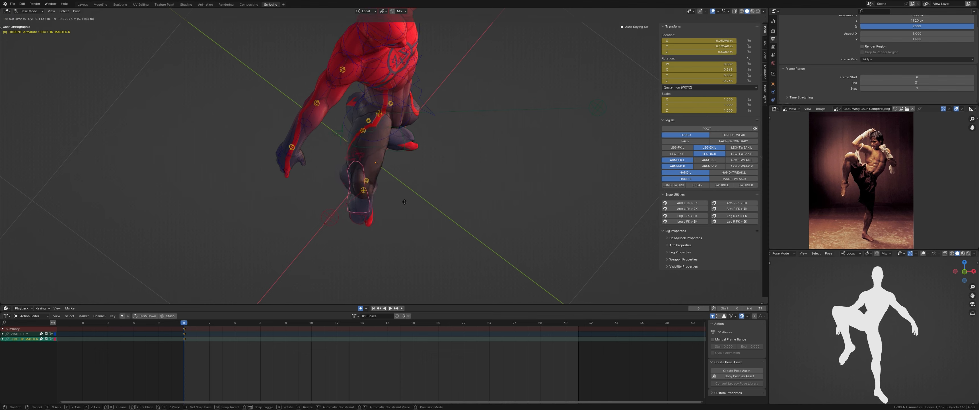
pyautogui.click(396, 211)
pyautogui.moveTo(396, 211); pyautogui.dragTo(380, 135, button='middle')
pyautogui.scroll(2, 375, 128)
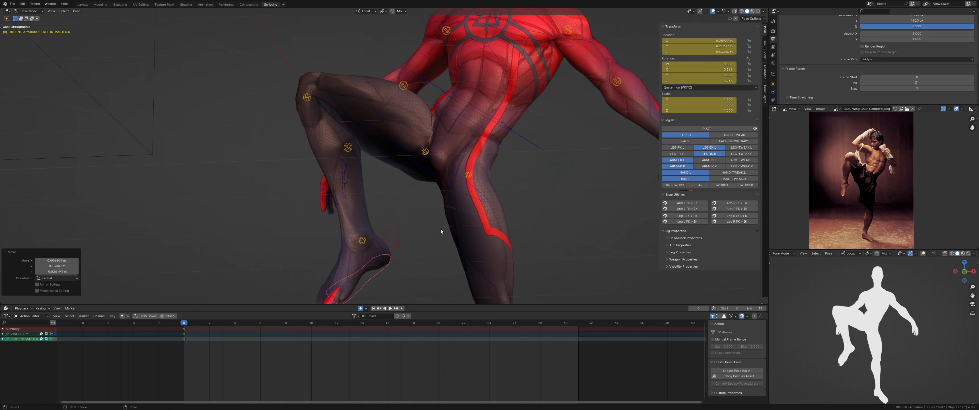
pyautogui.scroll(-3, 440, 229)
pyautogui.moveTo(407, 203); pyautogui.dragTo(448, 171, button='middle')
pyautogui.press('g')
pyautogui.press('y')
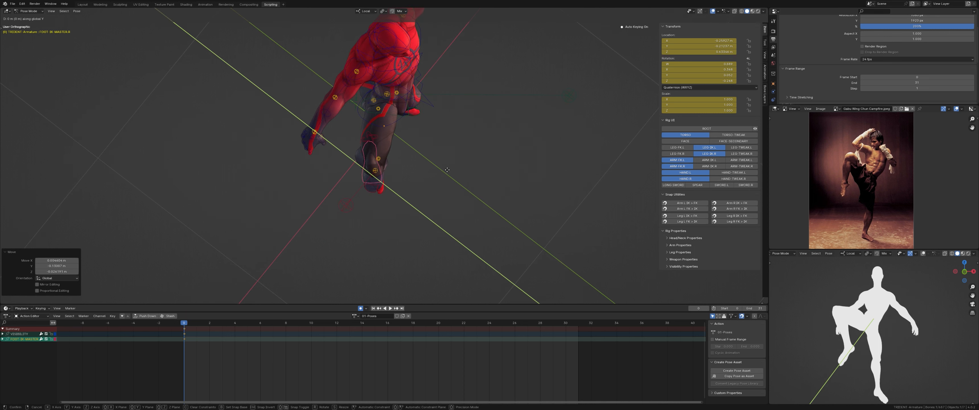
pyautogui.press('Escape')
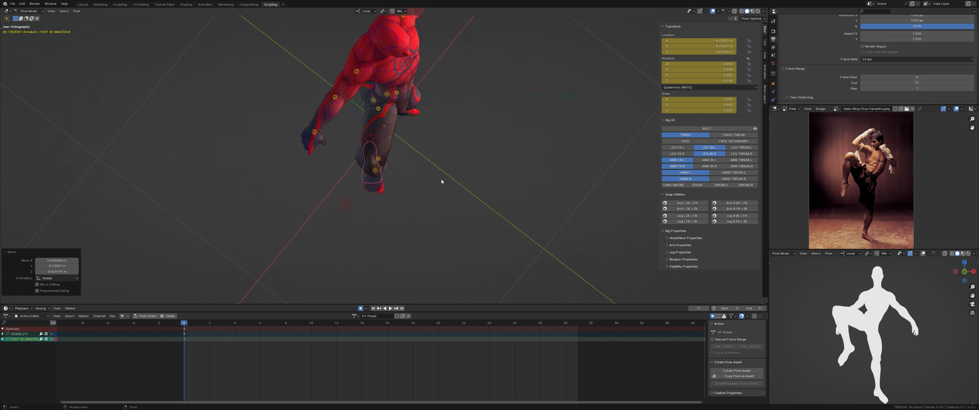
# Step: Nudge the right foot control and rotate it to re-angle the raised foot
pyautogui.scroll(4, 443, 180)
pyautogui.scroll(-2, 448, 178)
pyautogui.scroll(1, 409, 160)
pyautogui.moveTo(409, 160); pyautogui.dragTo(462, 157, button='middle')
pyautogui.press('g')
pyautogui.click(415, 166)
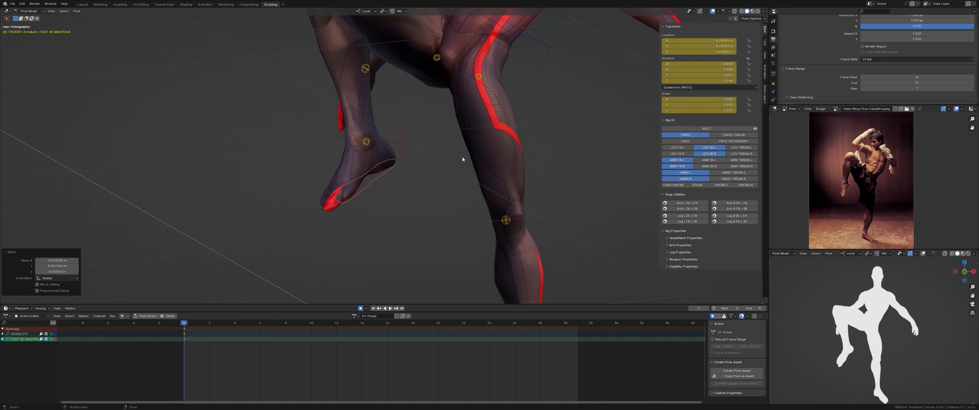
pyautogui.press('r')
pyautogui.click(450, 113)
# Step: Switch to Object Mode and delete the camera object blocking the view of the character
pyautogui.scroll(-5, 451, 113)
pyautogui.moveTo(451, 113); pyautogui.dragTo(427, 162, button='middle')
pyautogui.scroll(-4, 427, 162)
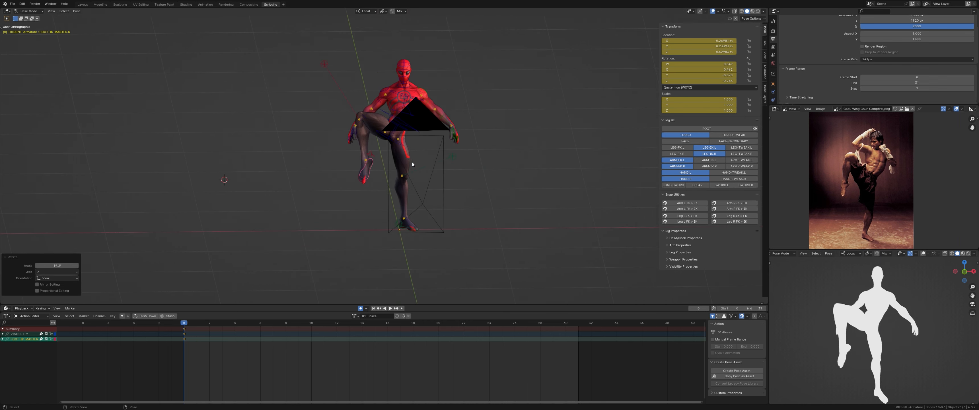
pyautogui.scroll(1, 412, 165)
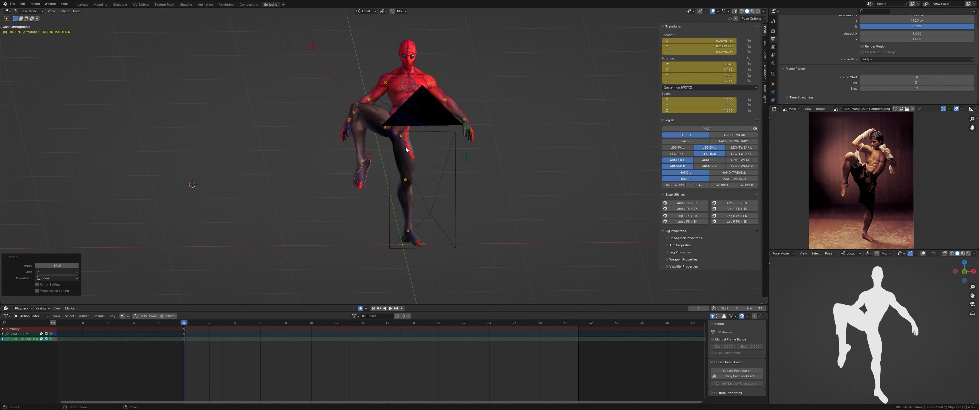
pyautogui.scroll(3, 405, 149)
pyautogui.scroll(-3, 444, 133)
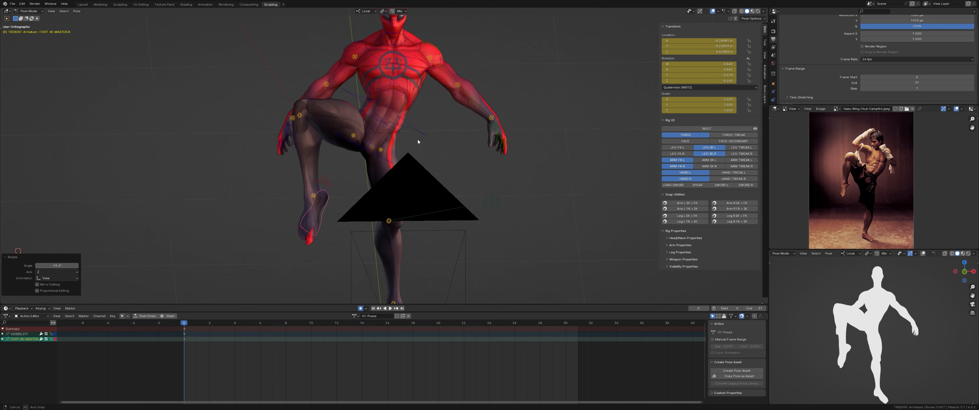
pyautogui.hotkey('ctrl', 'Tab')
pyautogui.click(415, 211)
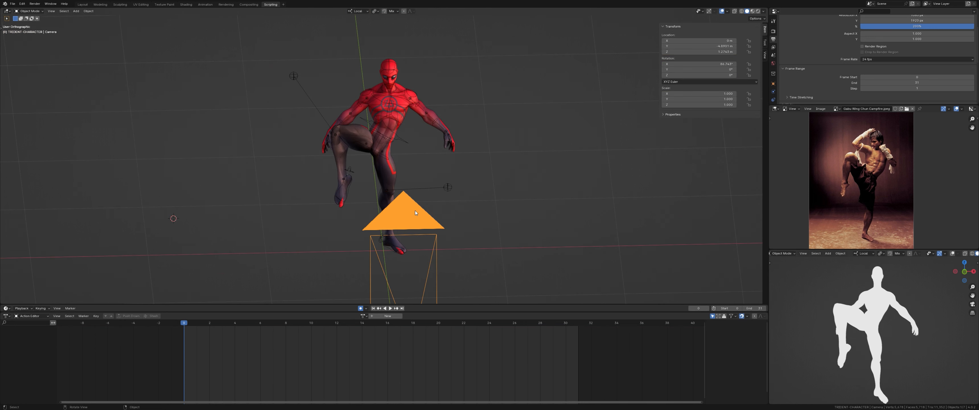
pyautogui.press('Delete')
# Step: Reselect the character's armature and return it to Pose Mode
pyautogui.scroll(2, 407, 177)
pyautogui.click(400, 130)
pyautogui.hotkey('ctrl', 'Tab')
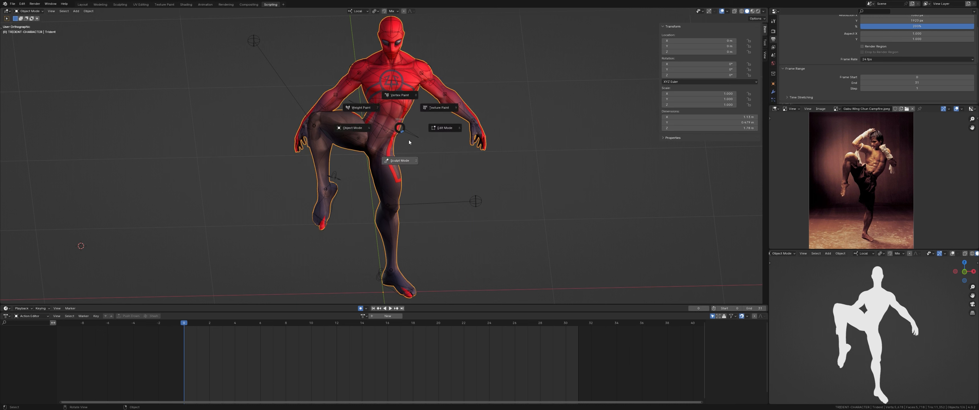
pyautogui.press('Escape')
pyautogui.click(407, 133)
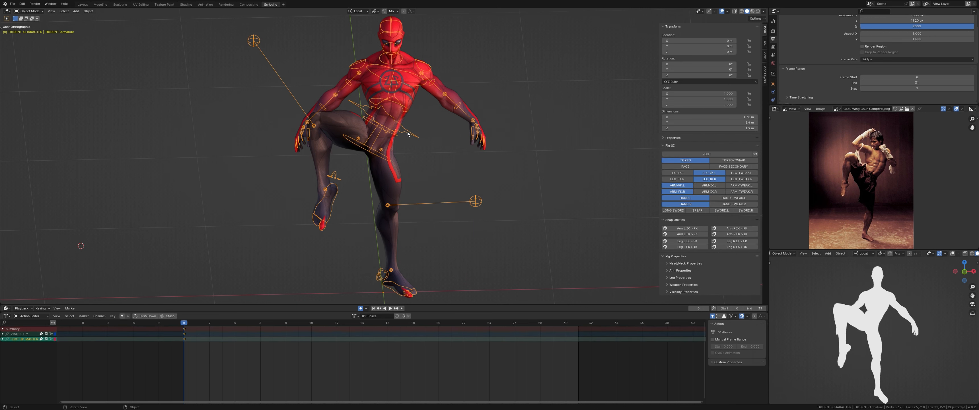
pyautogui.click(391, 106)
pyautogui.hotkey('ctrl', 'Tab')
pyautogui.press('Escape')
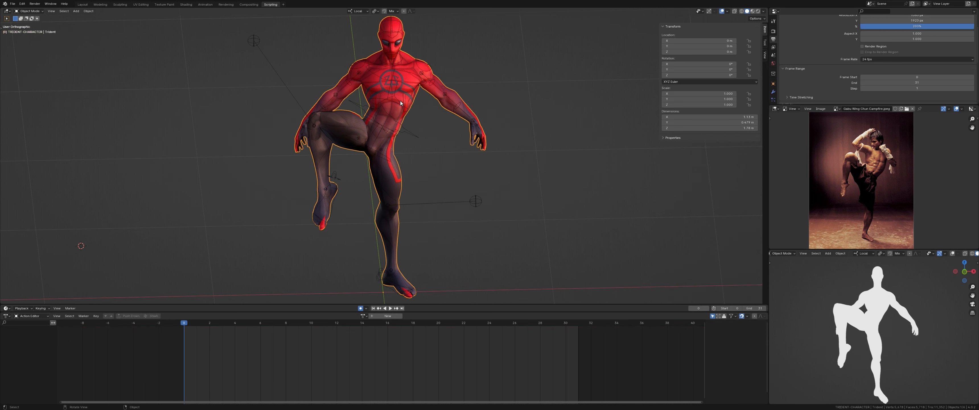
pyautogui.click(416, 135)
pyautogui.scroll(1, 417, 138)
pyautogui.scroll(-2, 419, 142)
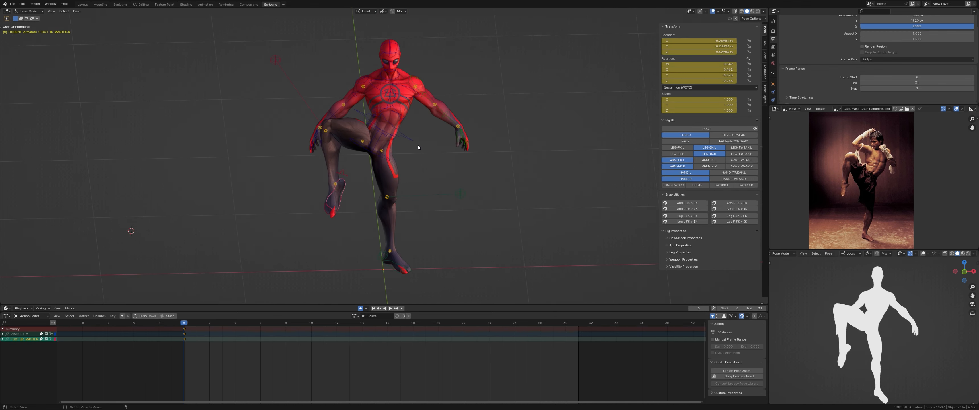
# Step: Move the right leg IK pole control inward toward the body to redirect the raised knee
pyautogui.moveTo(418, 144); pyautogui.dragTo(417, 132, button='middle')
pyautogui.scroll(2, 405, 138)
pyautogui.scroll(1, 405, 137)
pyautogui.keyDown('shift'); pyautogui.moveTo(370, 110); pyautogui.dragTo(388, 146, button='middle'); pyautogui.keyUp('shift')
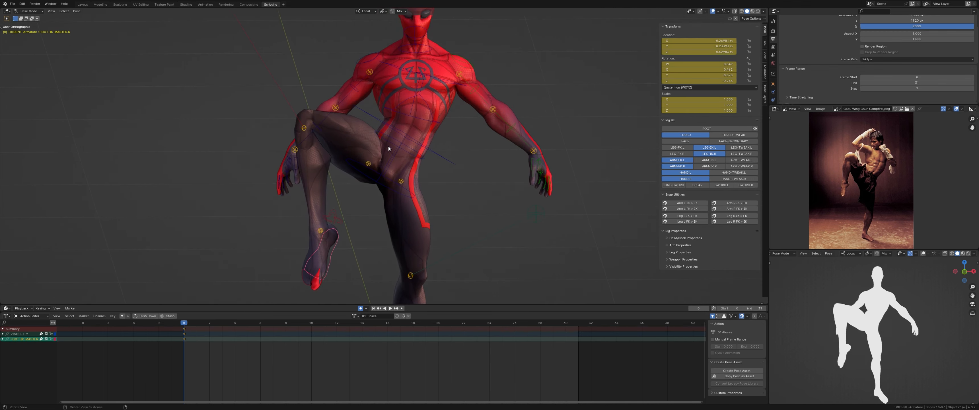
pyautogui.scroll(-3, 318, 116)
pyautogui.keyDown('shift'); pyautogui.moveTo(297, 71); pyautogui.dragTo(299, 112, button='middle'); pyautogui.keyUp('shift')
pyautogui.click(289, 103)
pyautogui.press('g')
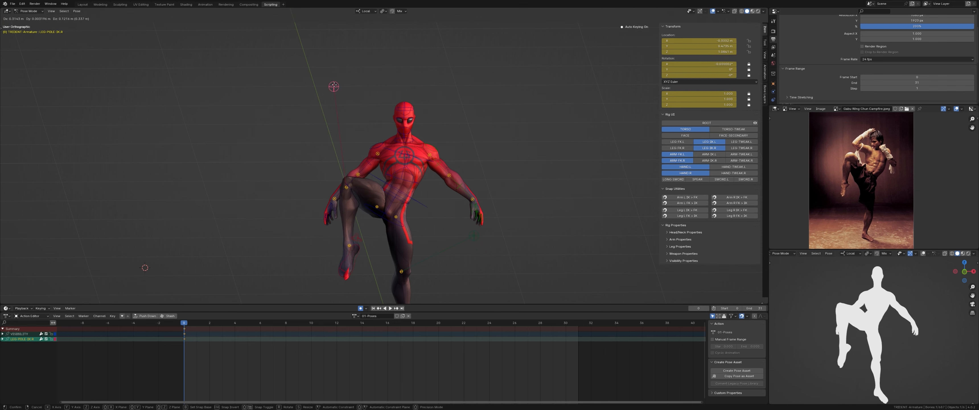
pyautogui.click(333, 86)
# Step: Move the torso control backward in the side view to bring the hips over the standing foot
pyautogui.moveTo(333, 86); pyautogui.dragTo(423, 118, button='middle')
pyautogui.scroll(2, 423, 118)
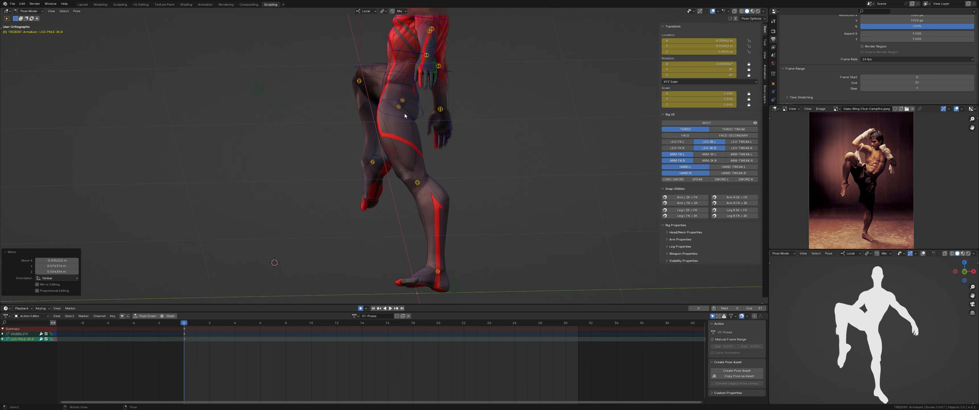
pyautogui.click(412, 113)
pyautogui.press('g')
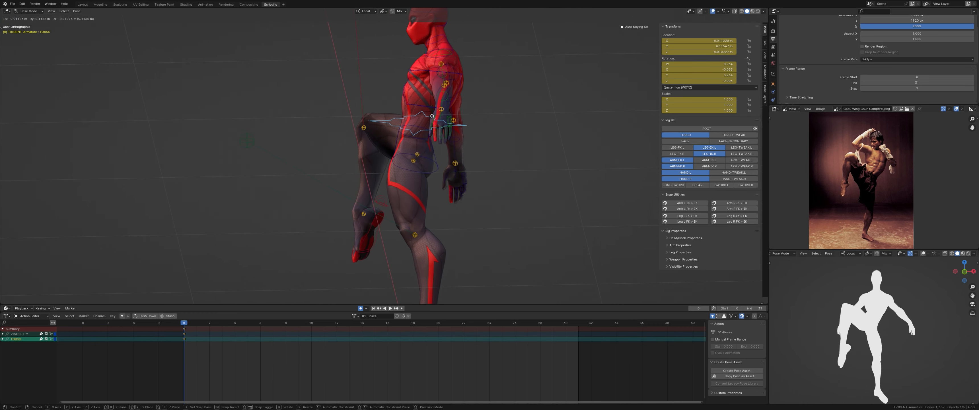
pyautogui.click(447, 144)
# Step: Fine-tune the torso control's position along the Y axis
pyautogui.scroll(-4, 448, 144)
pyautogui.moveTo(448, 143); pyautogui.dragTo(453, 127, button='middle')
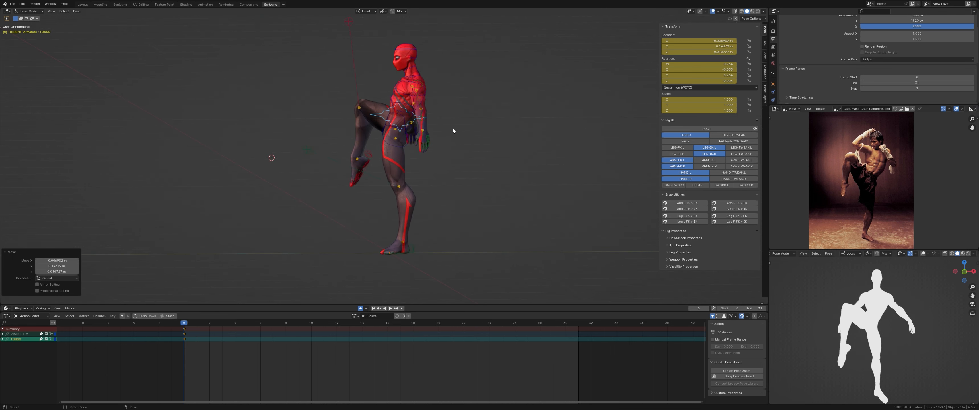
pyautogui.scroll(4, 453, 128)
pyautogui.press('g')
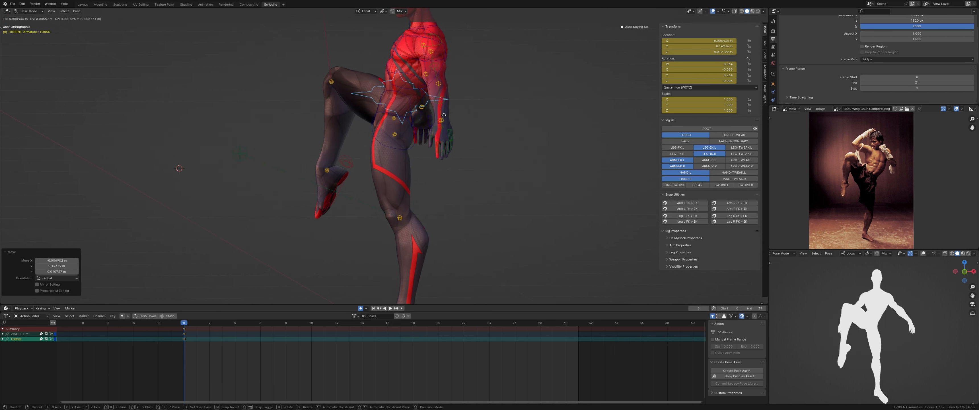
pyautogui.press('y')
pyautogui.click(445, 118)
# Step: Shift the torso control sideways from the front toward the standing left leg, and refine its position with a small further move
pyautogui.keyDown('ctrl'); pyautogui.keyDown('alt'); pyautogui.moveTo(445, 124); pyautogui.dragTo(439, 160); pyautogui.keyUp('alt'); pyautogui.keyUp('ctrl')
pyautogui.keyDown('alt'); pyautogui.moveTo(447, 156); pyautogui.dragTo(400, 113); pyautogui.keyUp('alt')
pyautogui.moveTo(400, 113)
pyautogui.keyDown('alt'); pyautogui.keyDown('shift'); pyautogui.mouseDown()
pyautogui.moveTo(436, 137)
pyautogui.moveTo(420, 94)
pyautogui.moveTo(426, 113)
pyautogui.moveTo(403, 99)
pyautogui.mouseUp(); pyautogui.keyUp('shift'); pyautogui.keyUp('alt')
pyautogui.press('g')
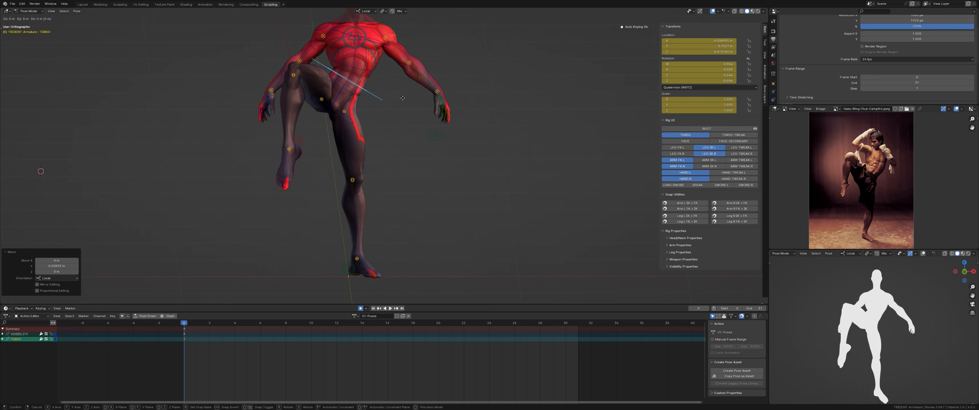
pyautogui.click(519, 100)
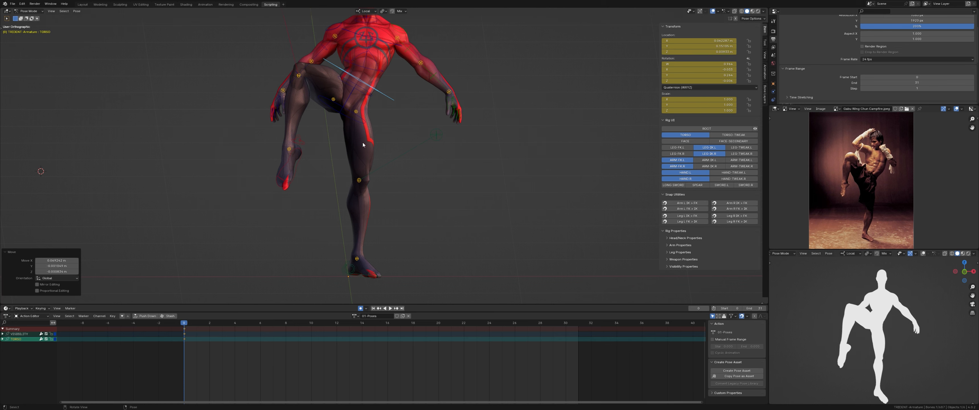
pyautogui.scroll(1, 397, 156)
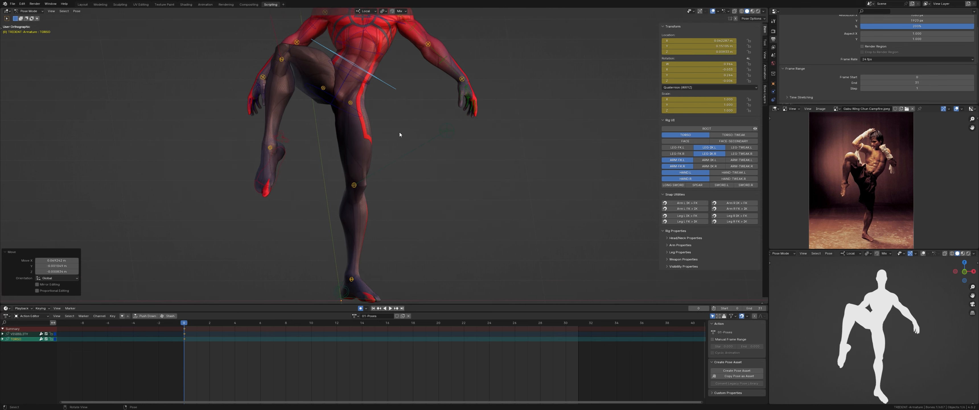
pyautogui.keyDown('shift'); pyautogui.moveTo(399, 133); pyautogui.dragTo(404, 145, button='middle'); pyautogui.keyUp('shift')
pyautogui.press('g')
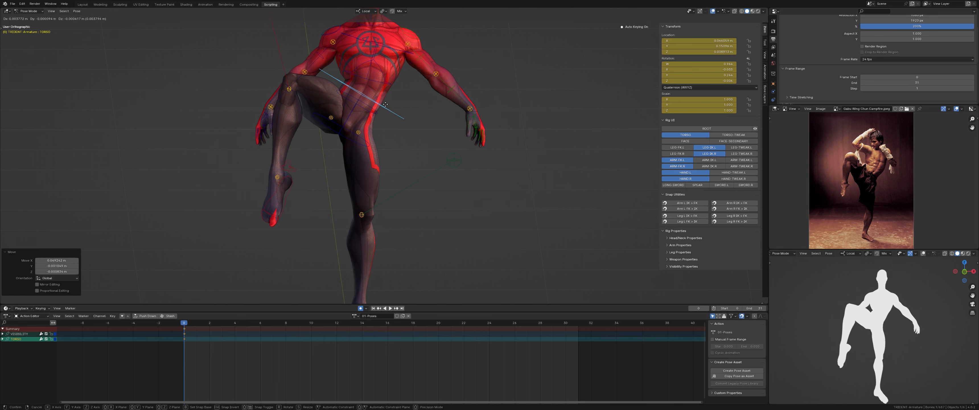
pyautogui.click(385, 104)
# Step: Rotate the left upper-arm FK control outward from the front to lift the hanging arm out to the side
pyautogui.scroll(2, 414, 87)
pyautogui.keyDown('shift'); pyautogui.moveTo(414, 87); pyautogui.dragTo(418, 132, button='middle'); pyautogui.keyUp('shift')
pyautogui.click(419, 123)
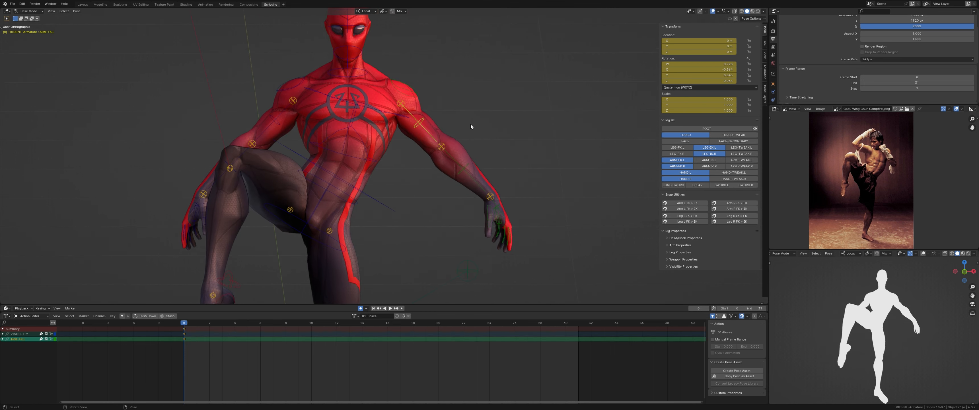
pyautogui.moveTo(515, 153)
pyautogui.mouseDown(button='middle')
pyautogui.moveTo(531, 149)
pyautogui.moveTo(510, 148)
pyautogui.moveTo(522, 147)
pyautogui.mouseUp(button='middle')
pyautogui.scroll(2, 523, 147)
pyautogui.scroll(-3, 453, 122)
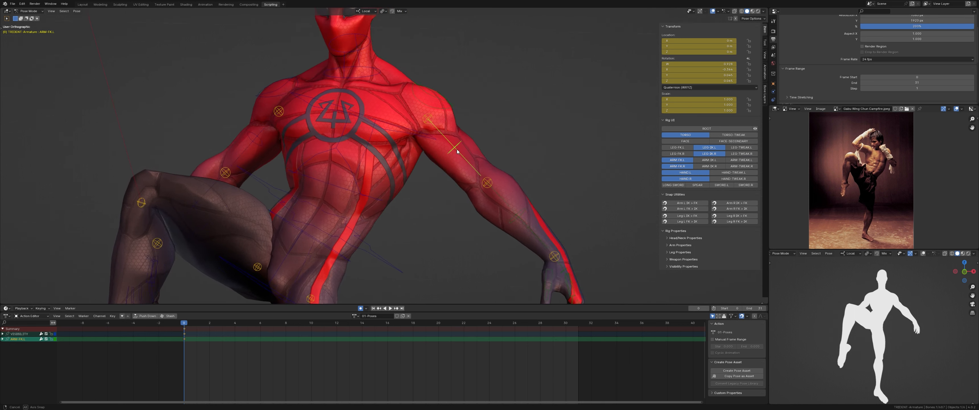
pyautogui.moveTo(454, 123); pyautogui.dragTo(419, 134, button='middle')
pyautogui.click(422, 112)
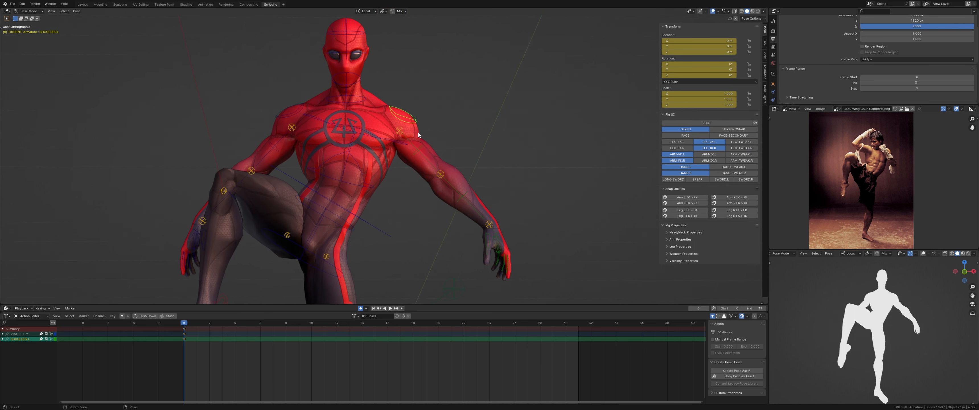
pyautogui.click(420, 151)
pyautogui.press('r')
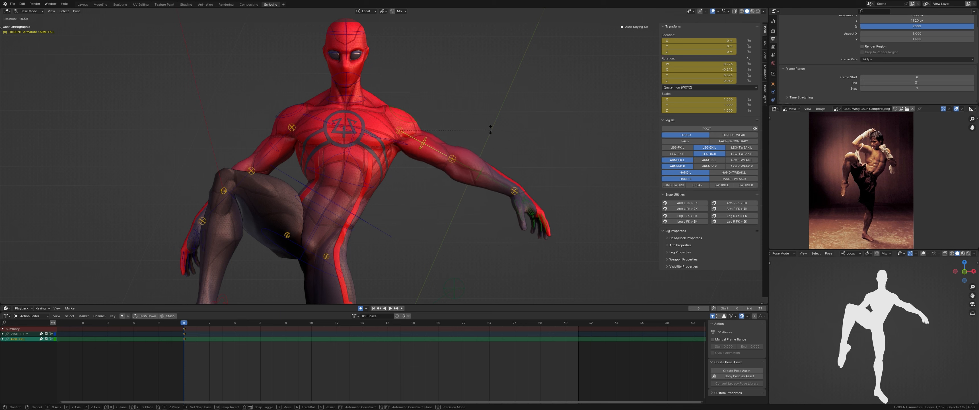
pyautogui.click(498, 111)
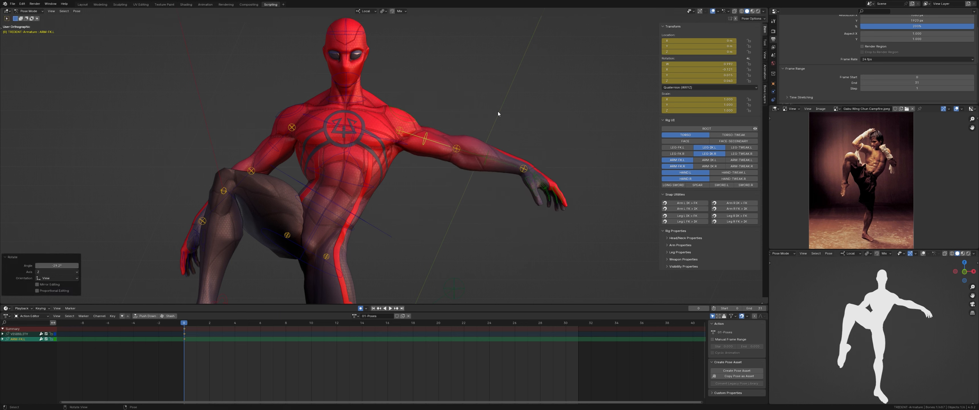
# Step: Raise the left upper arm further until it is roughly horizontal
pyautogui.press('r')
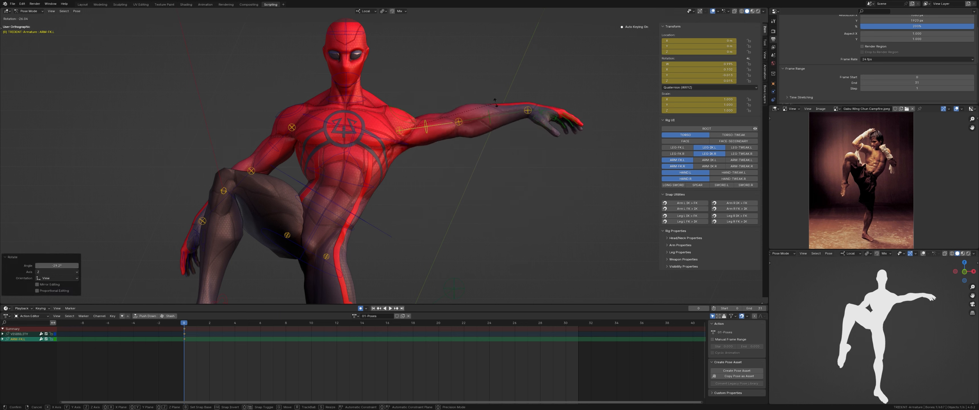
pyautogui.rightClick(495, 103)
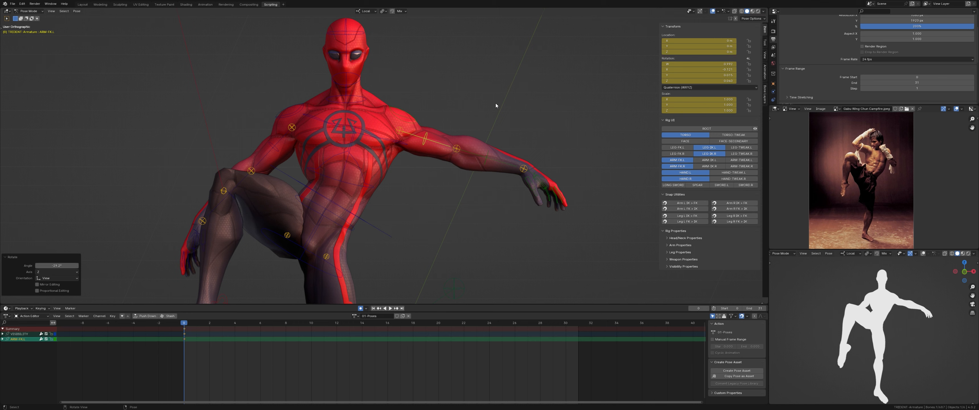
pyautogui.press('r')
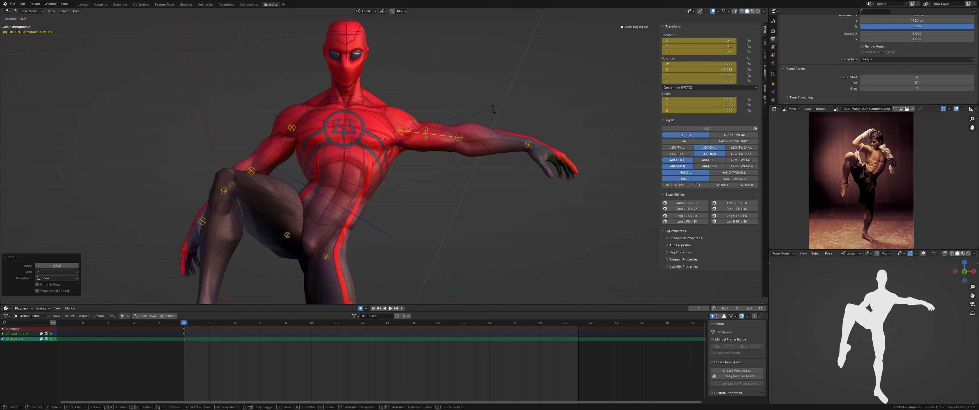
# Step: Try rotating the left shoulder control steeply upward and swinging the upper arm overhead
pyautogui.click(408, 118)
pyautogui.press('r')
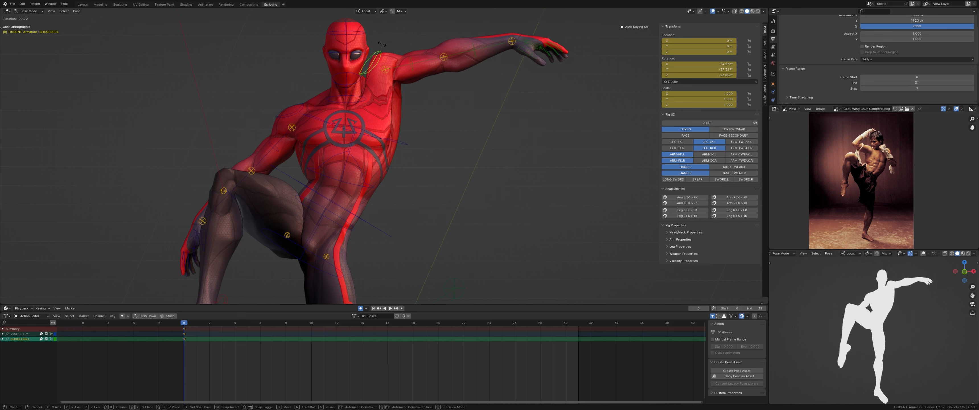
pyautogui.press('Escape')
pyautogui.press('r')
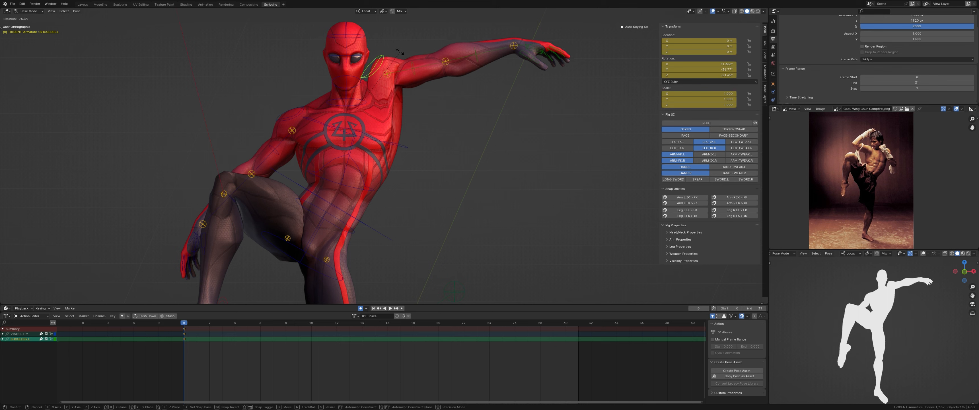
pyautogui.click(401, 53)
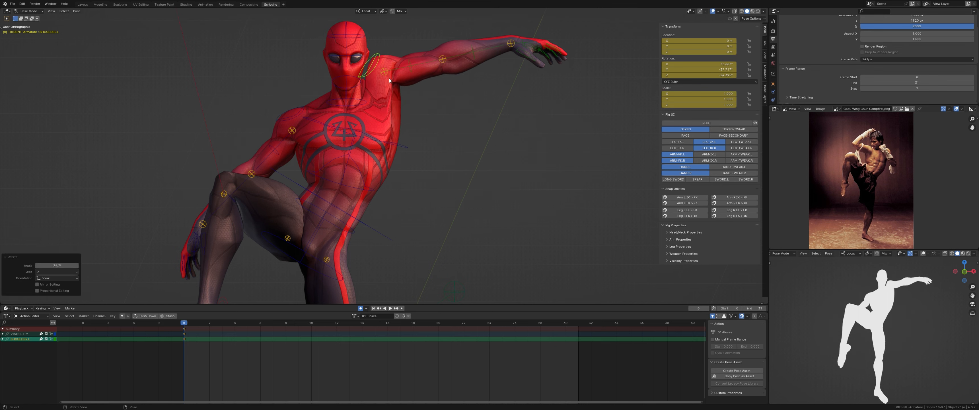
pyautogui.click(424, 70)
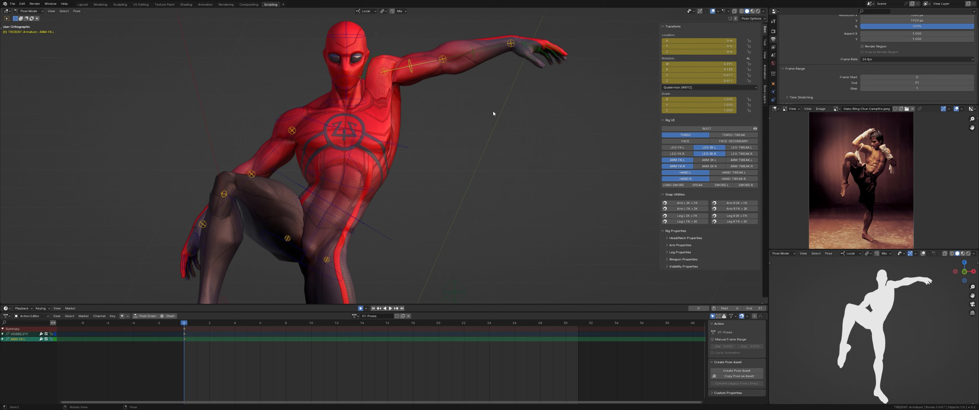
pyautogui.press('r')
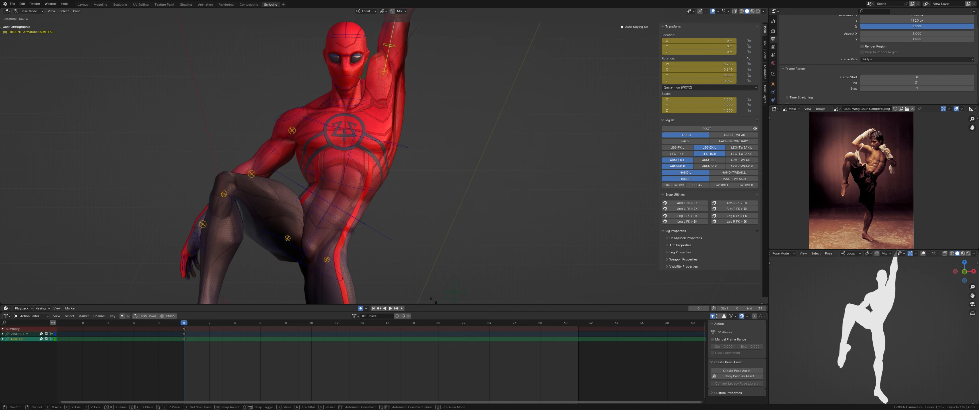
pyautogui.press('Escape')
pyautogui.hotkey('ctrl', 'z')
pyautogui.hotkey('ctrl', 'z')
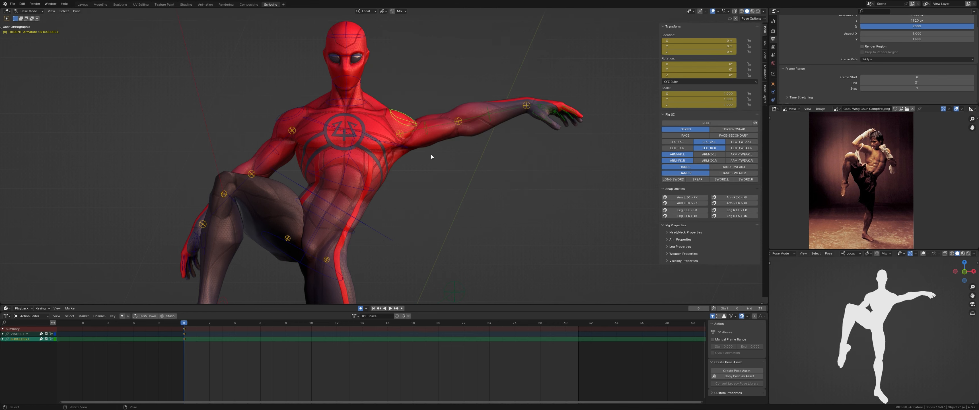
# Step: Lower the left upper arm slightly, and rotate the left shoulder control slightly upward to follow it
pyautogui.scroll(1, 420, 194)
pyautogui.click(434, 135)
pyautogui.press('r')
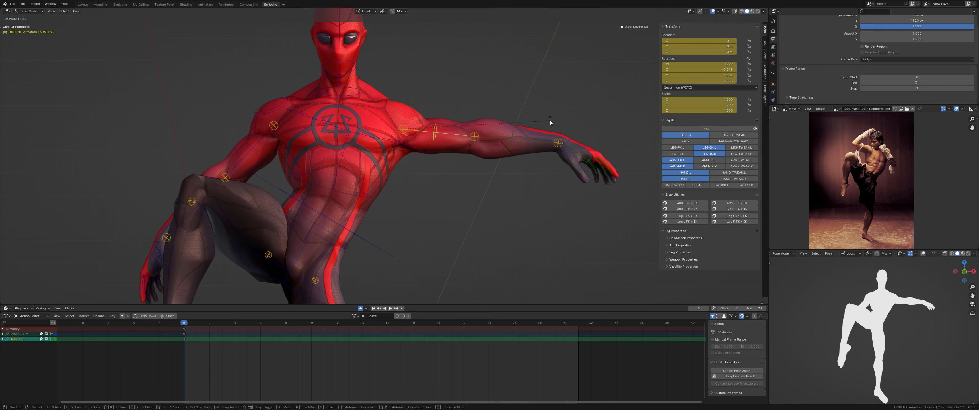
pyautogui.click(550, 120)
pyautogui.click(414, 111)
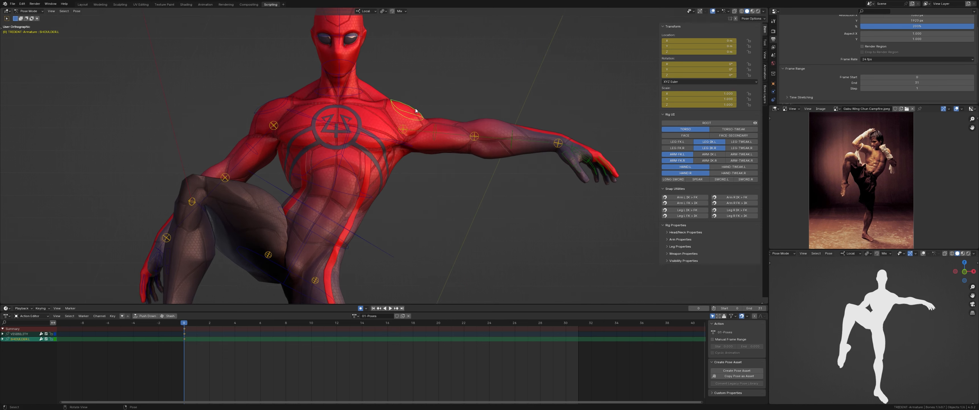
pyautogui.press('r')
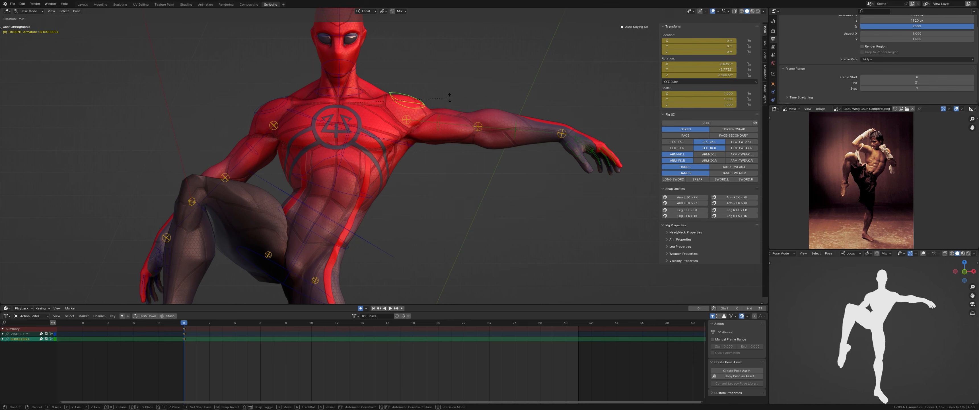
pyautogui.click(450, 98)
# Step: Select the chest control and rotate it from an overhead view to adjust the turn of the upper body
pyautogui.moveTo(455, 95); pyautogui.dragTo(425, 172, button='middle')
pyautogui.keyDown('alt'); pyautogui.keyDown('shift'); pyautogui.moveTo(504, 147); pyautogui.dragTo(452, 158); pyautogui.keyUp('shift'); pyautogui.keyUp('alt')
pyautogui.keyDown('alt'); pyautogui.moveTo(452, 158); pyautogui.dragTo(464, 127); pyautogui.keyUp('alt')
pyautogui.click(435, 185)
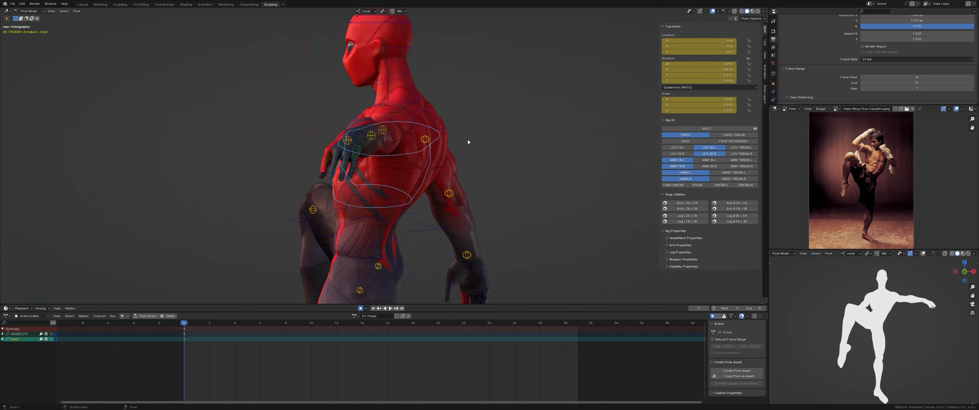
pyautogui.moveTo(468, 141); pyautogui.dragTo(505, 161, button='middle')
pyautogui.press('r')
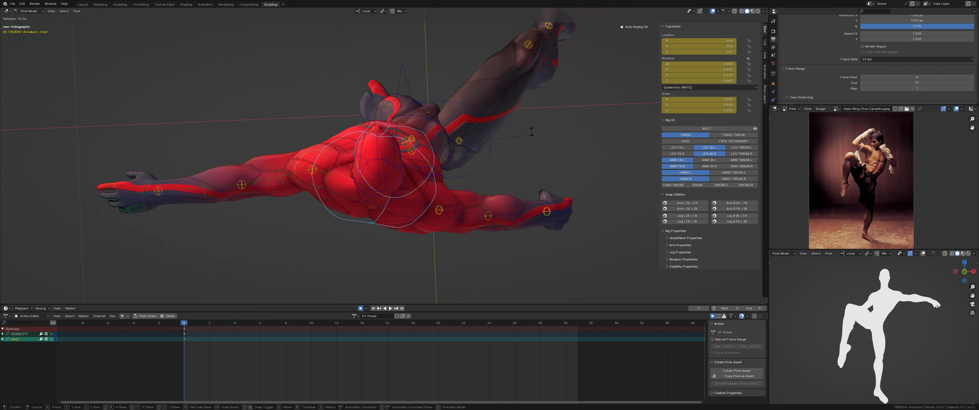
pyautogui.click(522, 90)
# Step: Tilt the chest control slightly around its local Z axis
pyautogui.moveTo(523, 91); pyautogui.dragTo(442, 145, button='middle')
pyautogui.press('r')
pyautogui.press('z')
pyautogui.press('z')
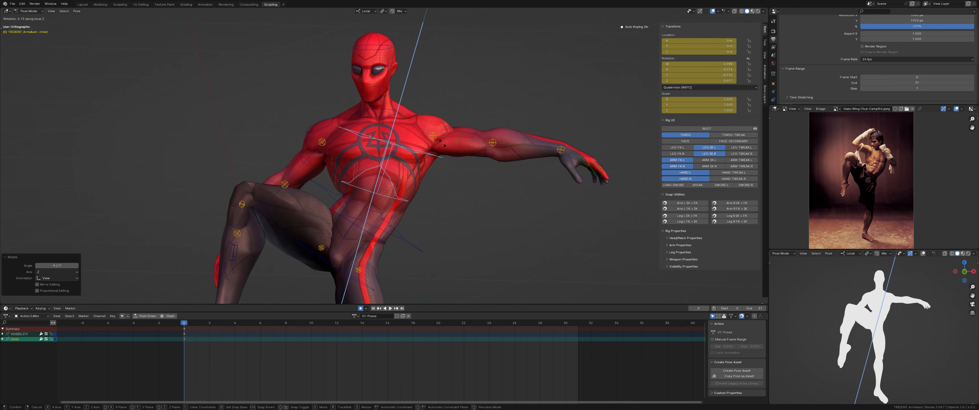
pyautogui.click(451, 132)
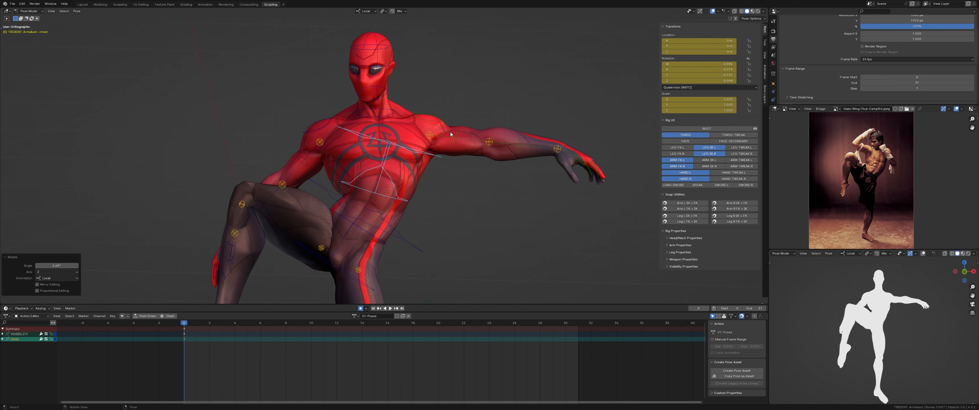
# Step: Rotate the torso control slightly from the front, and fine-tune the chest control's rotation to match
pyautogui.moveTo(450, 132); pyautogui.dragTo(476, 144, button='middle')
pyautogui.click(422, 210)
pyautogui.press('r')
pyautogui.click(430, 213)
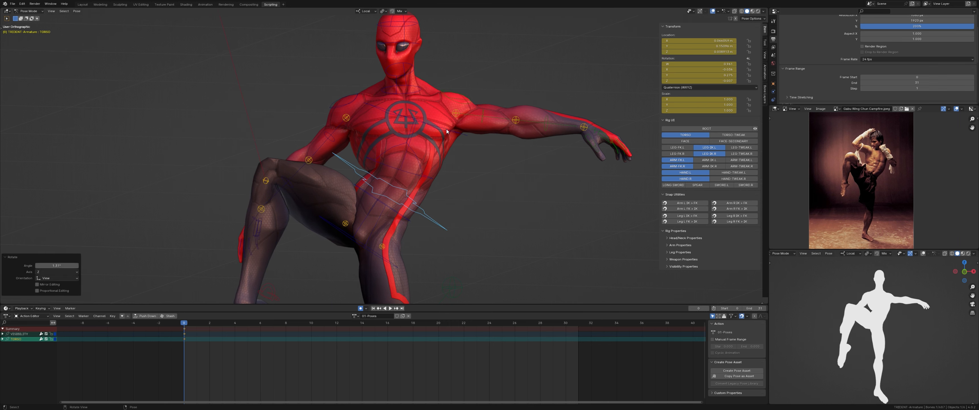
pyautogui.click(466, 134)
pyautogui.press('r')
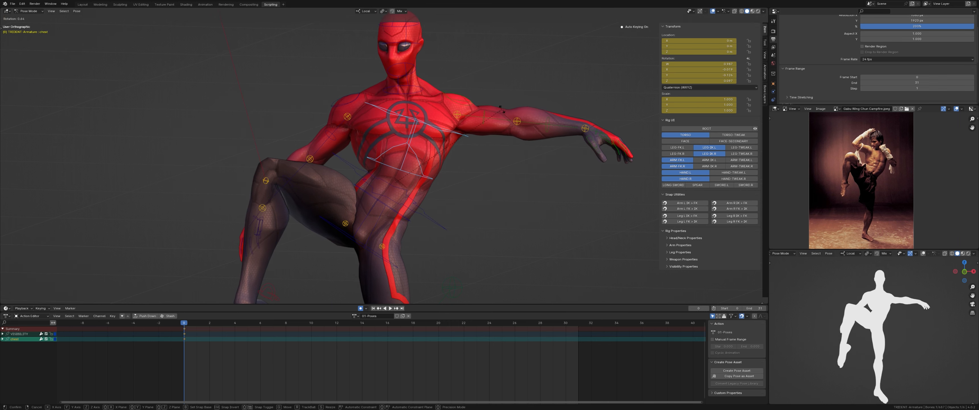
pyautogui.click(502, 110)
# Step: Rotate the left upper-arm FK control downward so the arm hangs diagonally away from the body
pyautogui.moveTo(502, 110); pyautogui.dragTo(536, 140, button='middle')
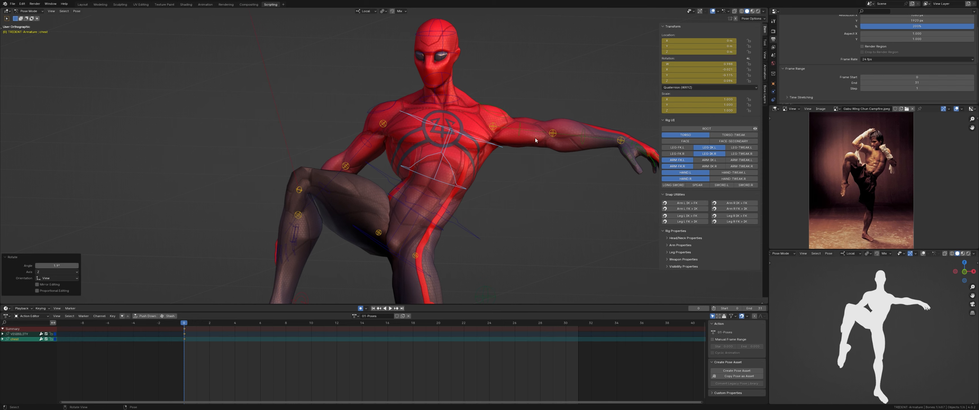
pyautogui.click(542, 132)
pyautogui.moveTo(589, 125); pyautogui.dragTo(560, 99, button='middle')
pyautogui.press('r')
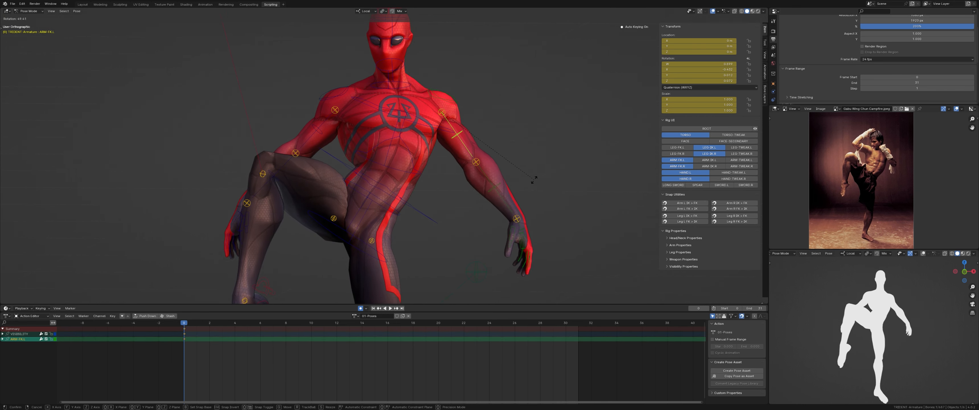
pyautogui.click(533, 182)
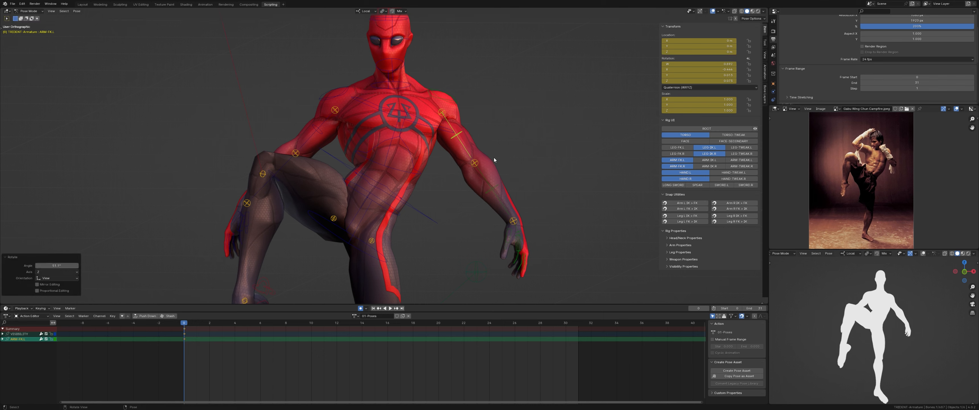
pyautogui.moveTo(494, 160); pyautogui.dragTo(561, 125, button='middle')
pyautogui.press('r')
pyautogui.press('y')
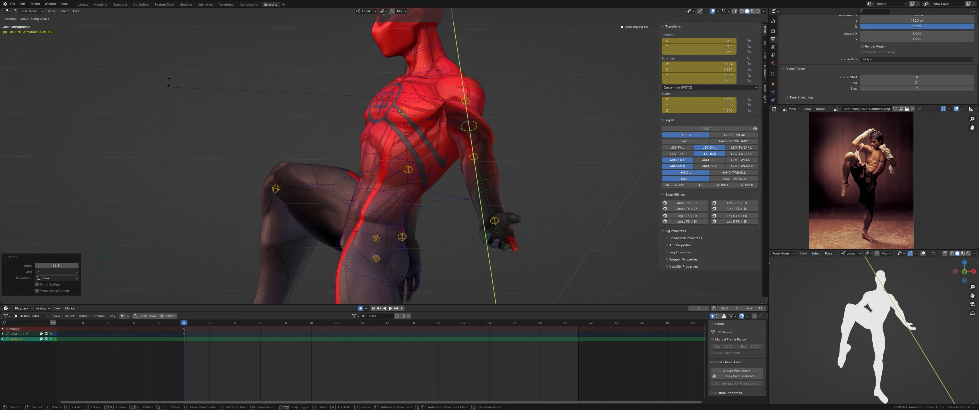
pyautogui.press('Escape')
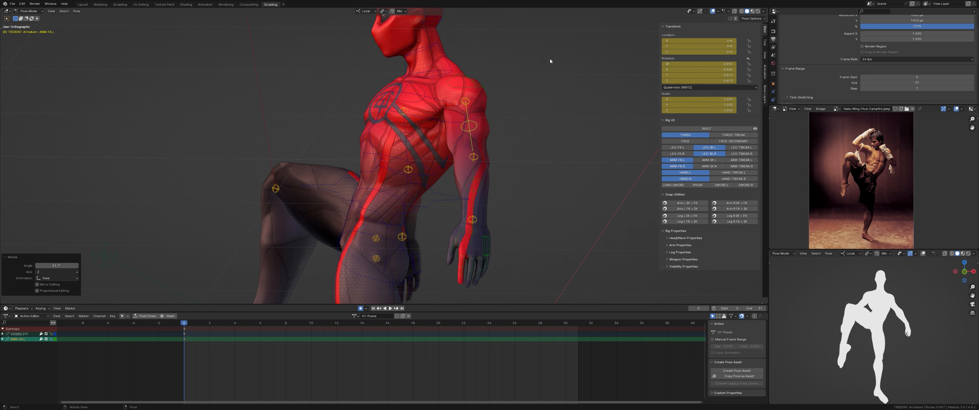
pyautogui.press('y')
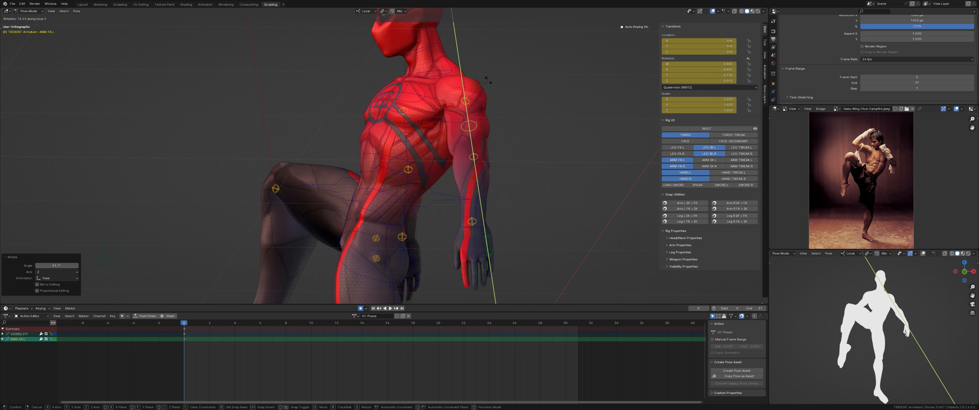
pyautogui.press('Escape')
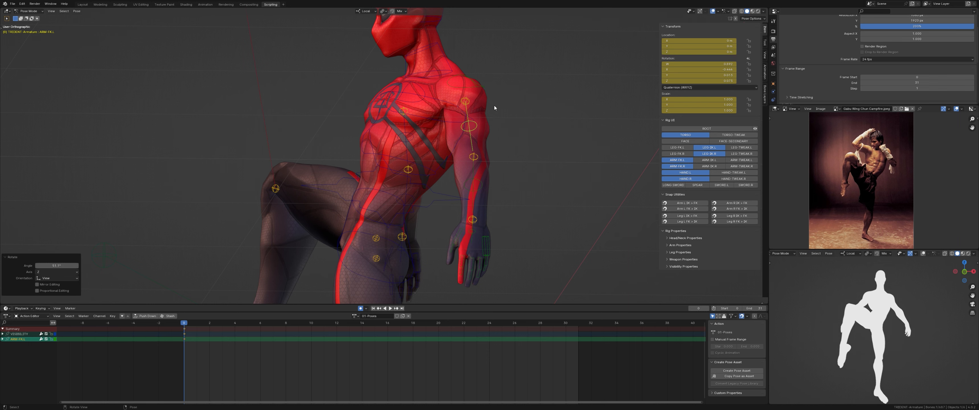
# Step: Twist the left upper-arm FK control around its local Y axis to turn the elbow and hand
pyautogui.press('r')
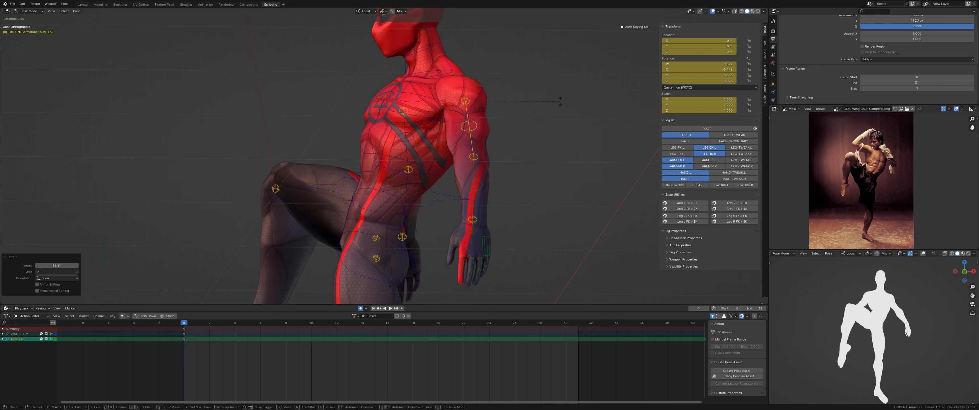
pyautogui.press('y')
pyautogui.click(552, 141)
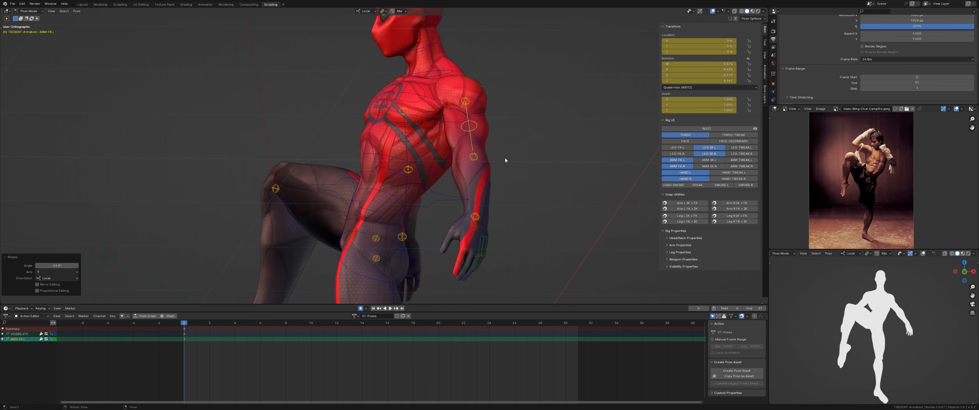
# Step: Bend the left elbow by rotating the forearm FK control so the forearm points forward across the body
pyautogui.click(476, 183)
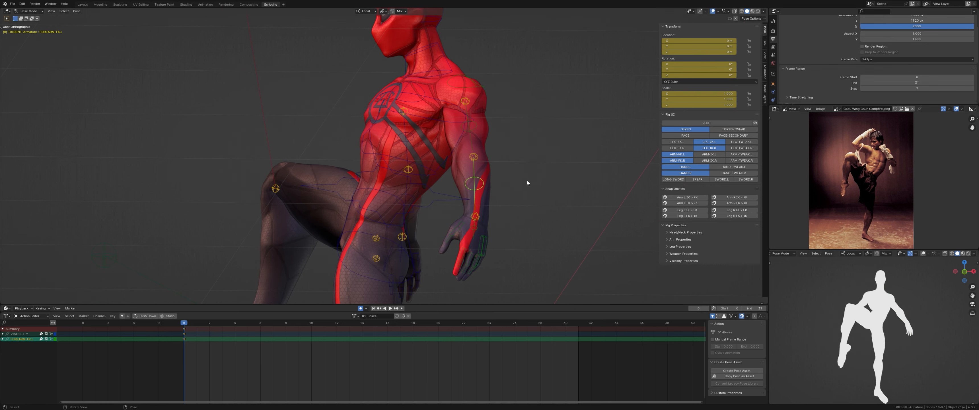
pyautogui.click(469, 125)
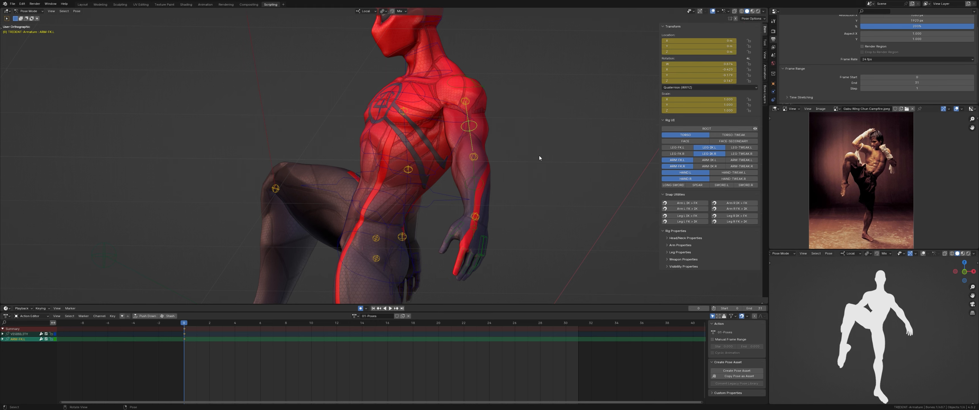
pyautogui.click(478, 183)
pyautogui.scroll(1, 531, 160)
pyautogui.press('r')
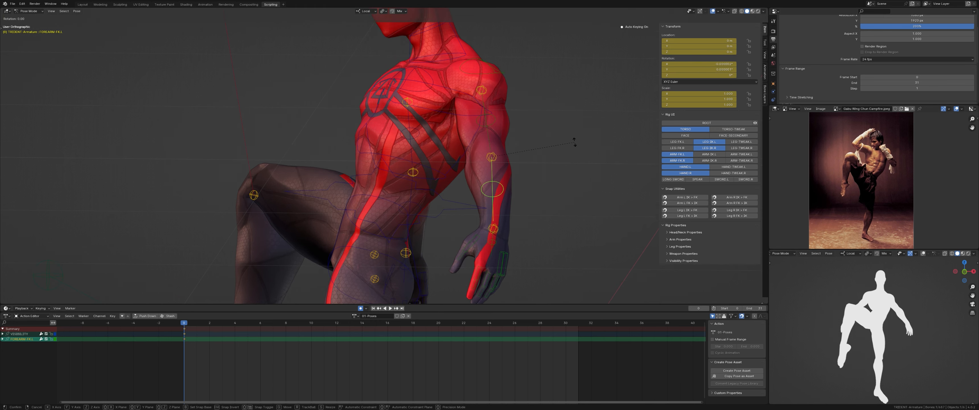
pyautogui.press('z')
pyautogui.press('z')
pyautogui.click(457, 158)
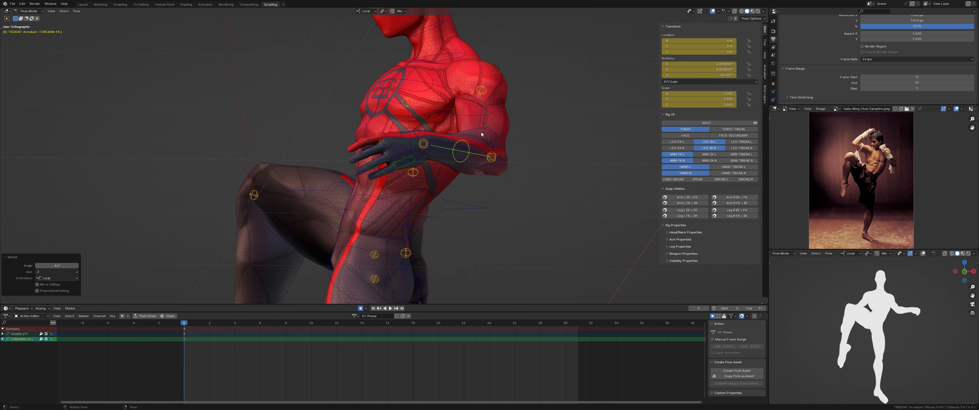
pyautogui.press('r')
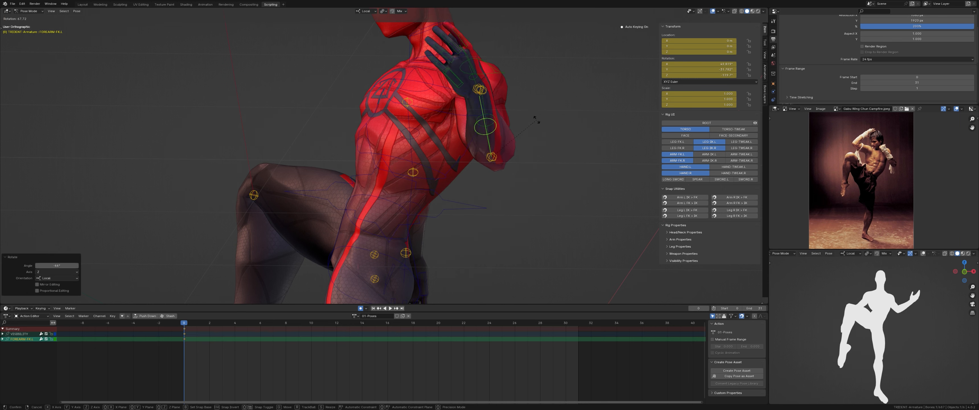
pyautogui.rightClick(498, 124)
pyautogui.moveTo(498, 124); pyautogui.dragTo(542, 243, button='middle')
pyautogui.press('r')
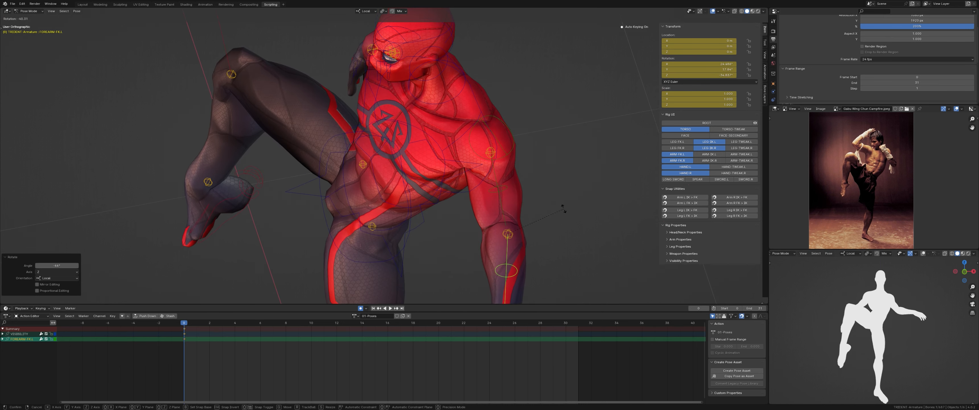
pyautogui.click(559, 214)
pyautogui.hotkey('ctrl', 'z')
# Step: Twist the left upper-arm FK control slightly around its local Y axis with the elbow bent
pyautogui.moveTo(558, 216); pyautogui.dragTo(518, 134, button='middle')
pyautogui.click(484, 126)
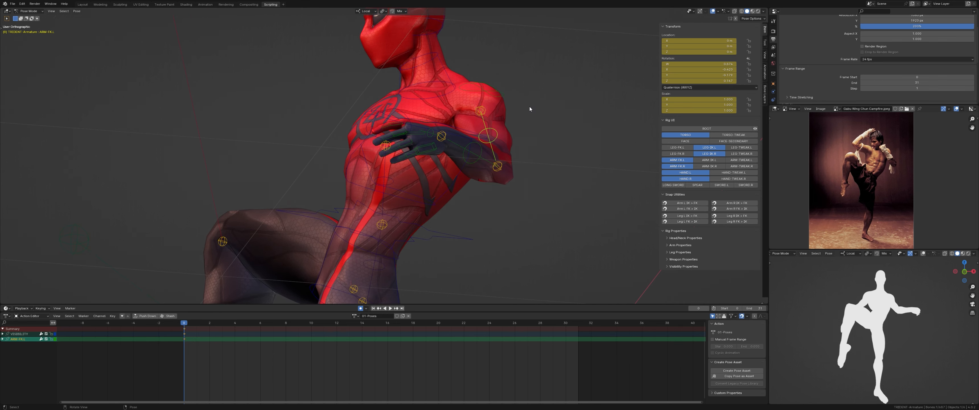
pyautogui.press('r')
pyautogui.press('y')
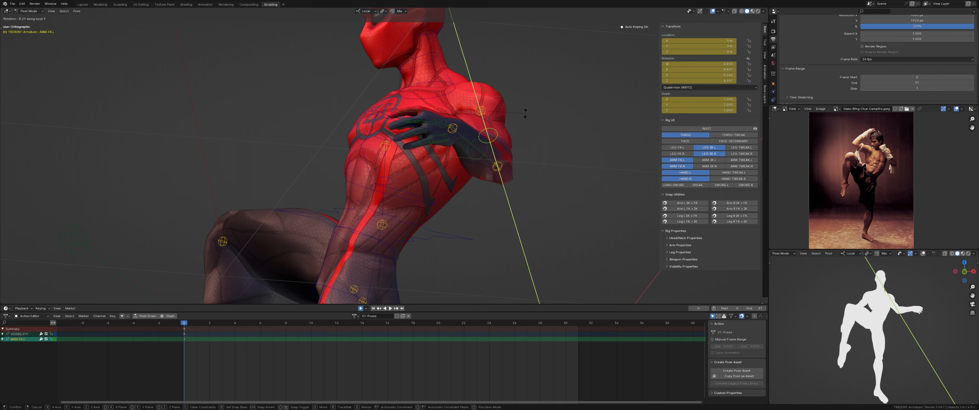
pyautogui.click(526, 114)
# Step: Rotate the left forearm FK control around its local Z axis to raise the hand in front of the chest
pyautogui.moveTo(507, 154); pyautogui.dragTo(526, 179, button='middle')
pyautogui.click(489, 216)
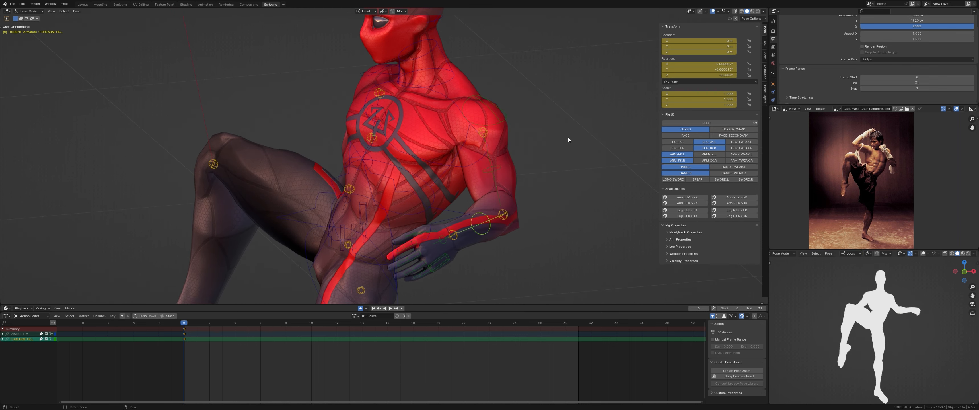
pyautogui.press('r')
pyautogui.press('z')
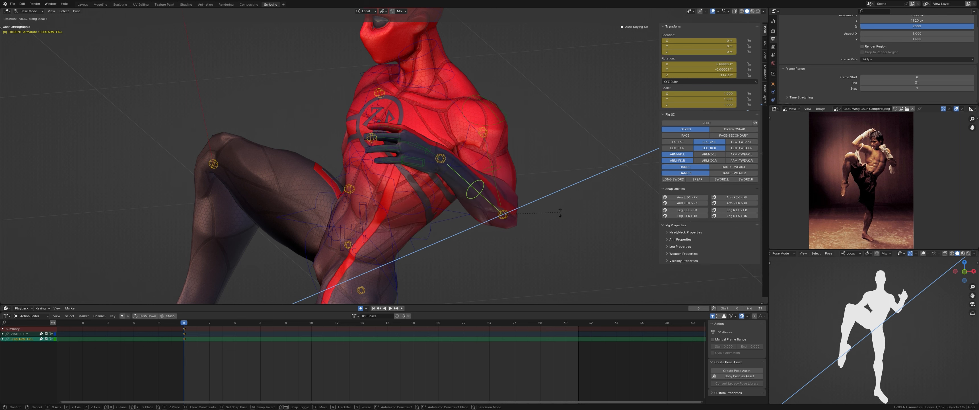
pyautogui.click(553, 227)
# Step: Select the left hand's finger controls together and curl them around their local X axes into a fist
pyautogui.scroll(3, 475, 120)
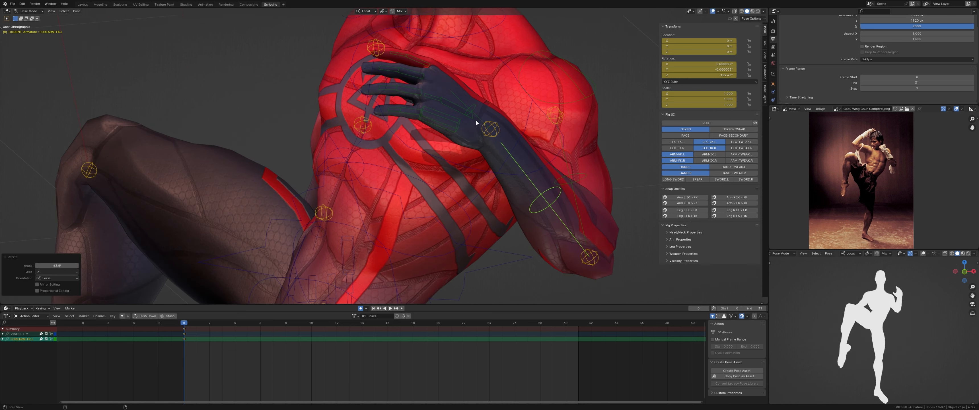
pyautogui.keyDown('shift'); pyautogui.moveTo(476, 120); pyautogui.dragTo(479, 178, button='middle'); pyautogui.keyUp('shift')
pyautogui.moveTo(480, 178); pyautogui.dragTo(517, 171, button='middle')
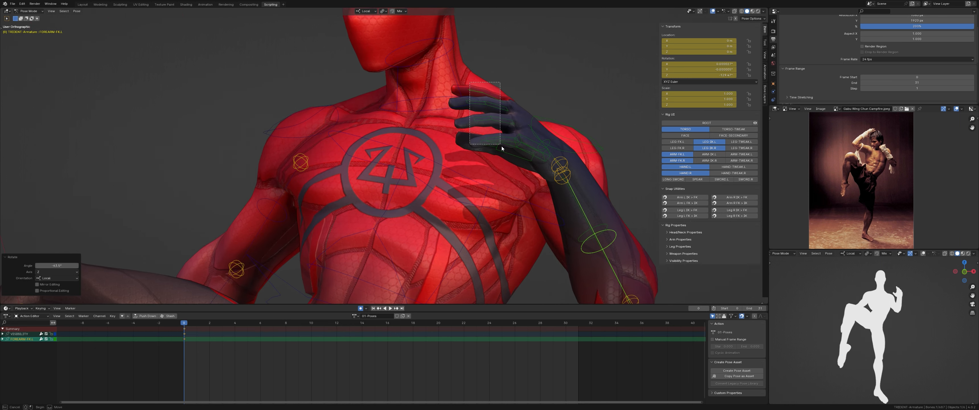
pyautogui.moveTo(502, 146); pyautogui.dragTo(507, 139)
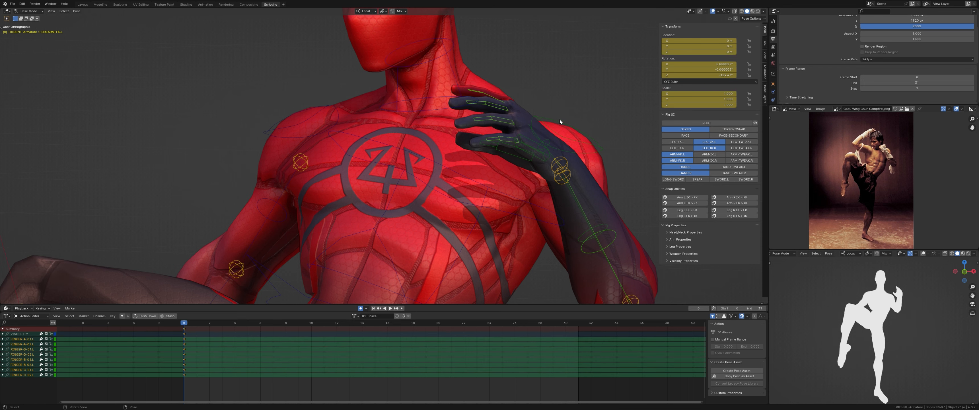
pyautogui.press('Escape')
pyautogui.press('r')
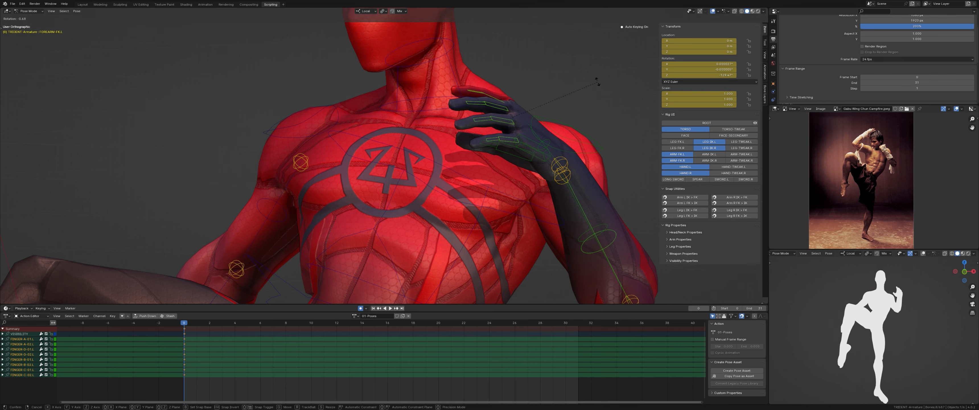
pyautogui.press('x')
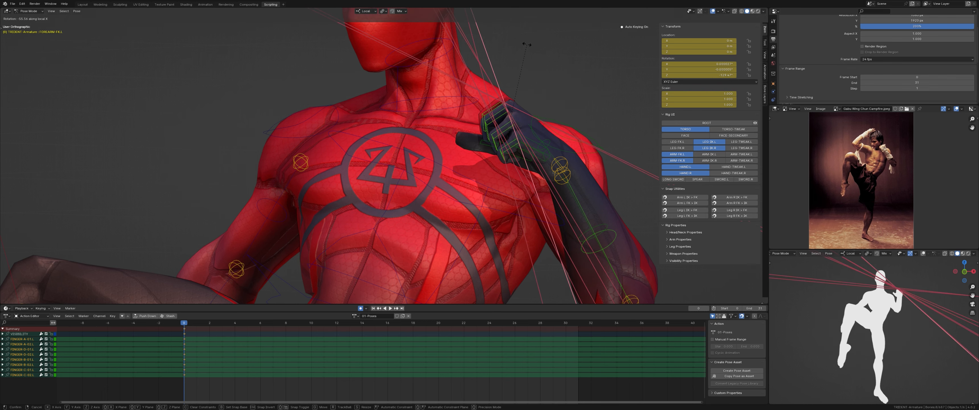
pyautogui.click(527, 44)
# Step: Rotate the left hand's outer palm control slightly to shape the back of the fist
pyautogui.moveTo(527, 44); pyautogui.dragTo(355, 244, button='middle')
pyautogui.click(329, 260)
pyautogui.press('r')
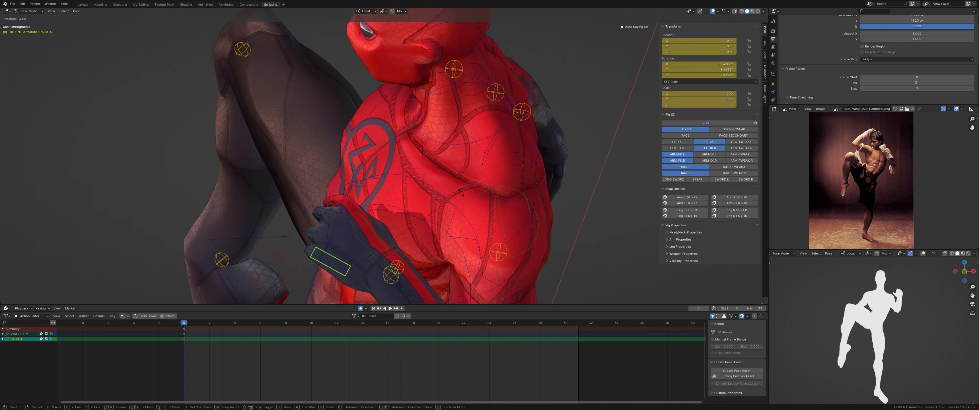
pyautogui.click(466, 210)
pyautogui.press('s')
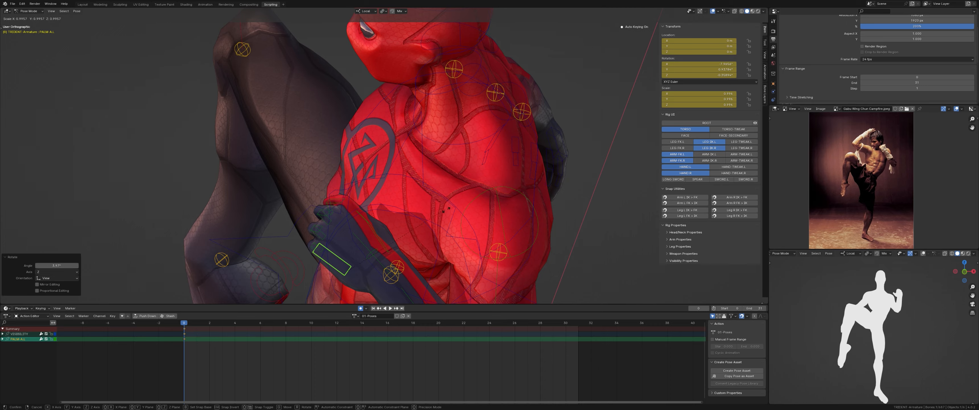
pyautogui.rightClick(399, 196)
pyautogui.keyDown('ctrl'); pyautogui.moveTo(399, 197); pyautogui.dragTo(420, 110, button='middle'); pyautogui.keyUp('ctrl')
pyautogui.press('r')
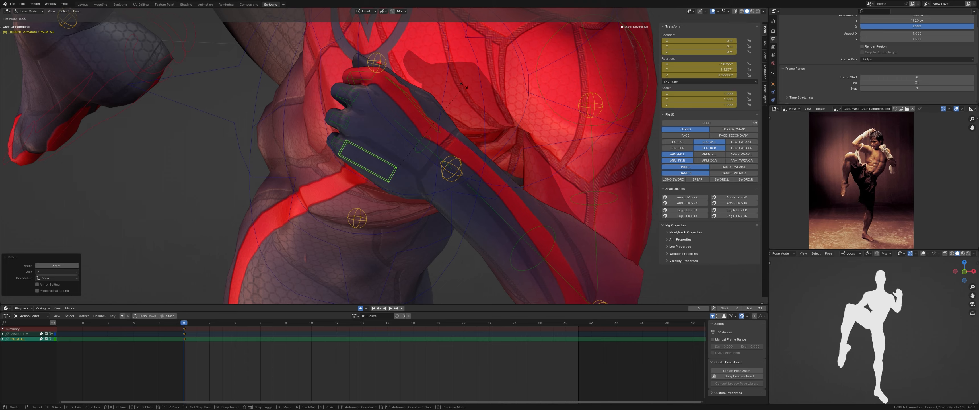
pyautogui.click(463, 86)
# Step: Rotate the control at the base of the left thumb inward toward the closed fist
pyautogui.scroll(-6, 444, 104)
pyautogui.moveTo(444, 105); pyautogui.dragTo(300, 152, button='middle')
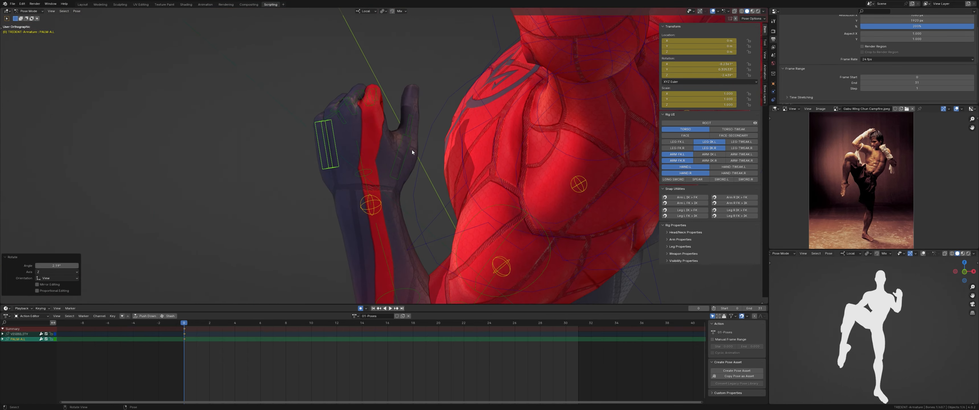
pyautogui.scroll(3, 438, 133)
pyautogui.click(405, 157)
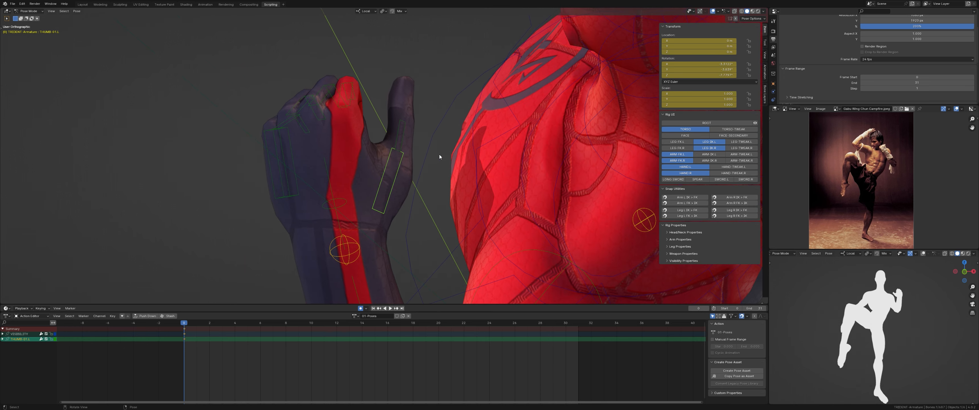
pyautogui.press('r')
pyautogui.click(405, 127)
# Step: Bend the left thumb's outer joint and readjust the thumb's base control so it folds against the fingers
pyautogui.moveTo(404, 127); pyautogui.dragTo(361, 89, button='middle')
pyautogui.click(362, 89)
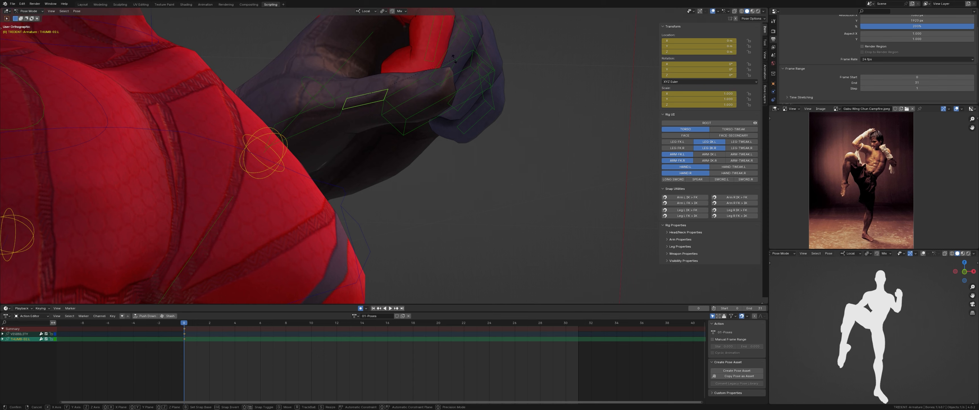
pyautogui.press('r')
pyautogui.click(392, 129)
pyautogui.moveTo(390, 131); pyautogui.dragTo(341, 126, button='middle')
pyautogui.click(341, 126)
pyautogui.press('r')
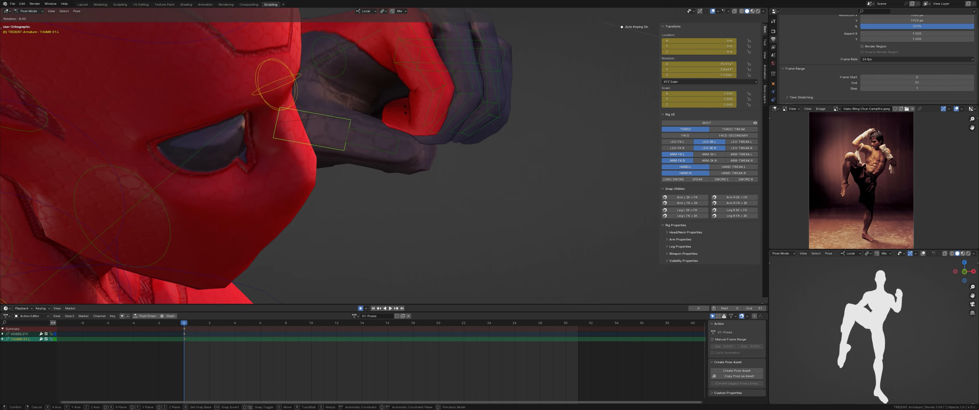
pyautogui.click(407, 110)
# Step: Adjust the rig's head and neck follow values, and test them by temporarily rotating the torso control
pyautogui.moveTo(441, 116); pyautogui.dragTo(437, 165, button='middle')
pyautogui.scroll(3, 470, 191)
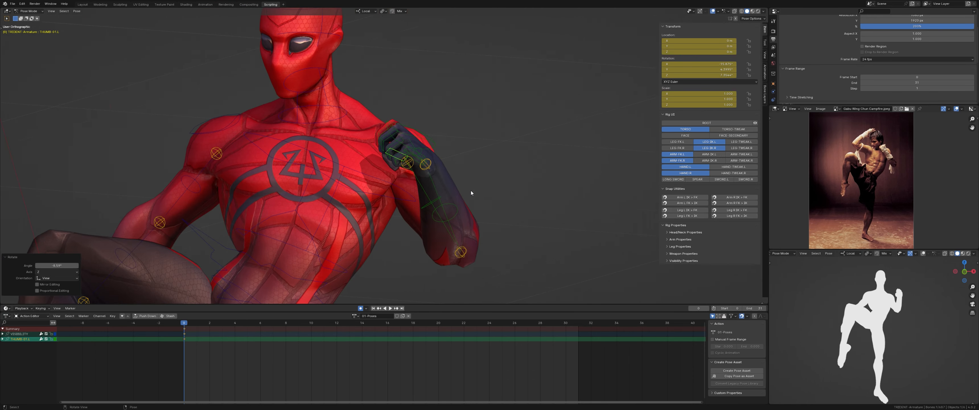
pyautogui.moveTo(486, 214); pyautogui.dragTo(441, 169, button='middle')
pyautogui.moveTo(445, 154); pyautogui.dragTo(469, 150, button='middle')
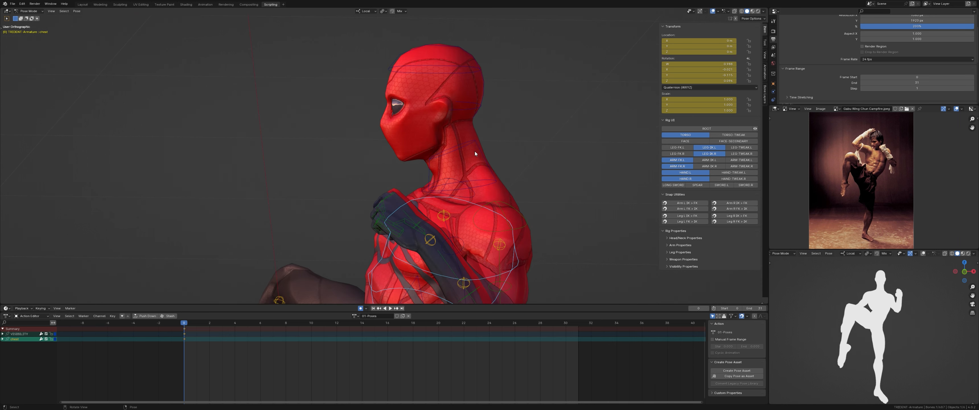
pyautogui.click(667, 238)
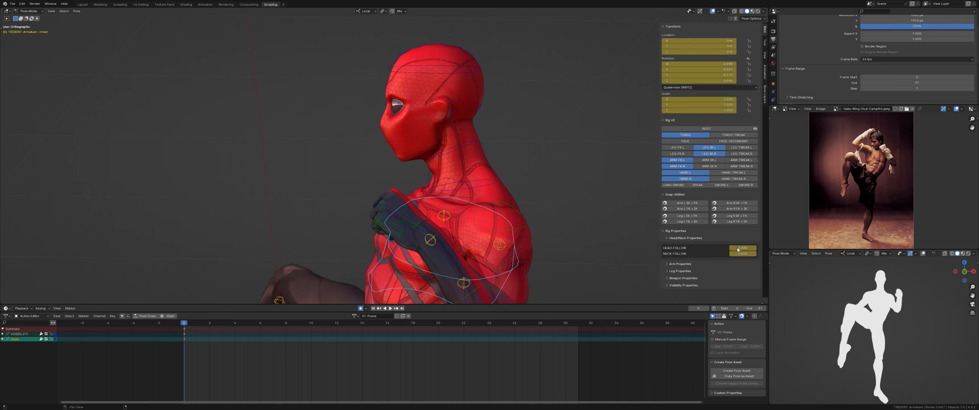
pyautogui.moveTo(738, 256)
pyautogui.mouseDown()
pyautogui.moveTo(762, 256)
pyautogui.moveTo(726, 254)
pyautogui.mouseUp()
pyautogui.scroll(-4, 532, 232)
pyautogui.keyDown('shift'); pyautogui.moveTo(511, 232); pyautogui.dragTo(532, 194, button='middle'); pyautogui.keyUp('shift')
pyautogui.moveTo(532, 195); pyautogui.dragTo(530, 191, button='middle')
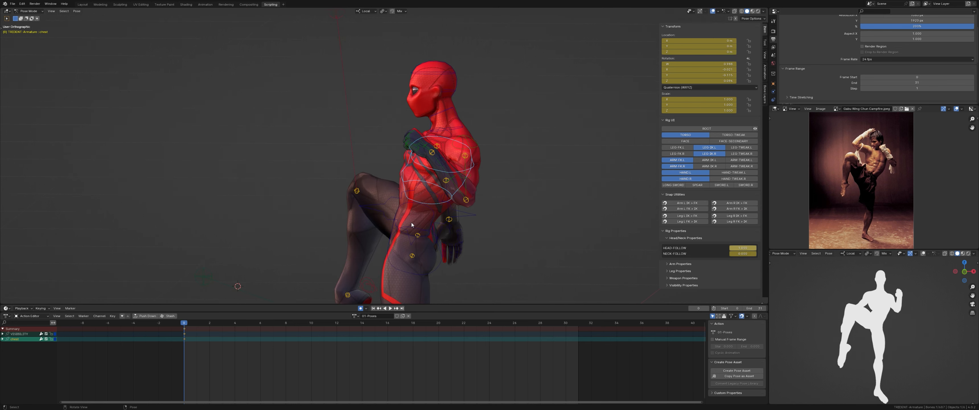
pyautogui.click(394, 217)
pyautogui.press('r')
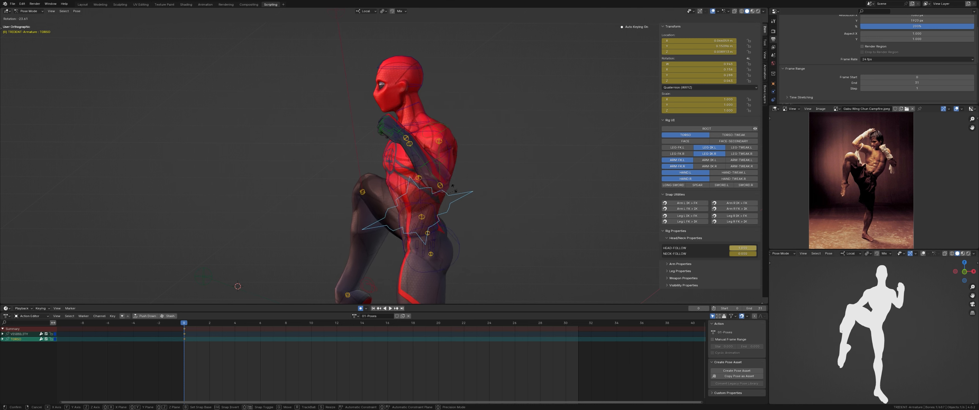
pyautogui.press('Escape')
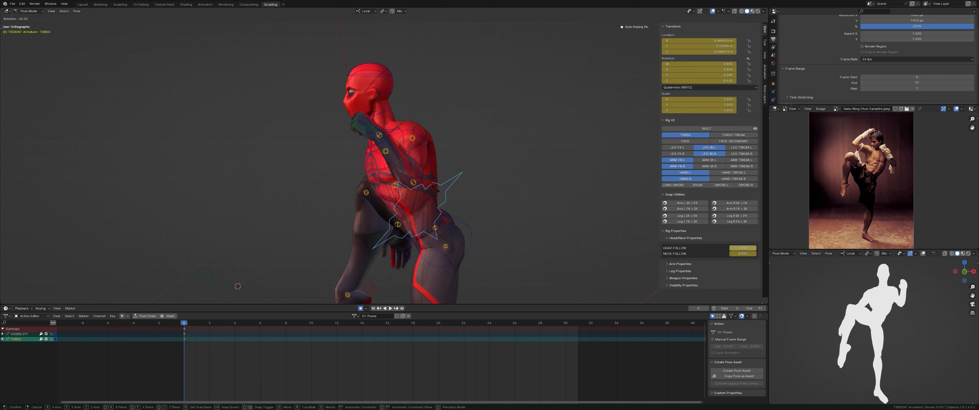
# Step: Raise the rig's neck follow value, and recheck how the head and neck react to temporary torso rotations
pyautogui.moveTo(748, 254); pyautogui.dragTo(756, 254)
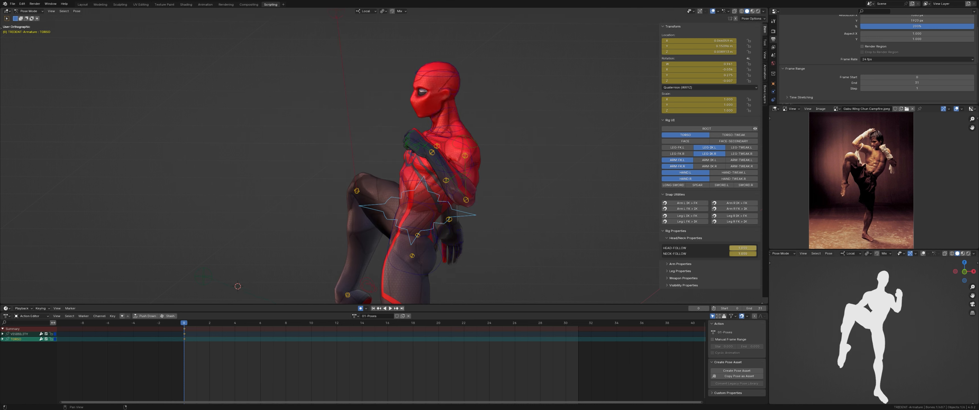
pyautogui.press('r')
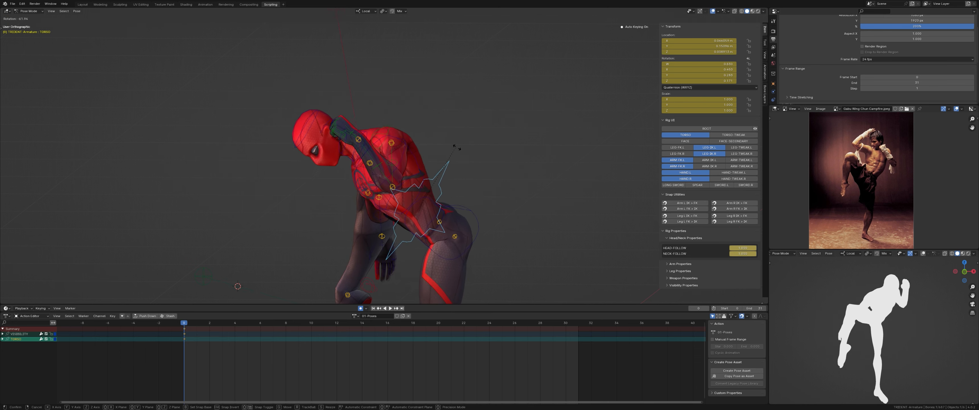
pyautogui.press('Escape')
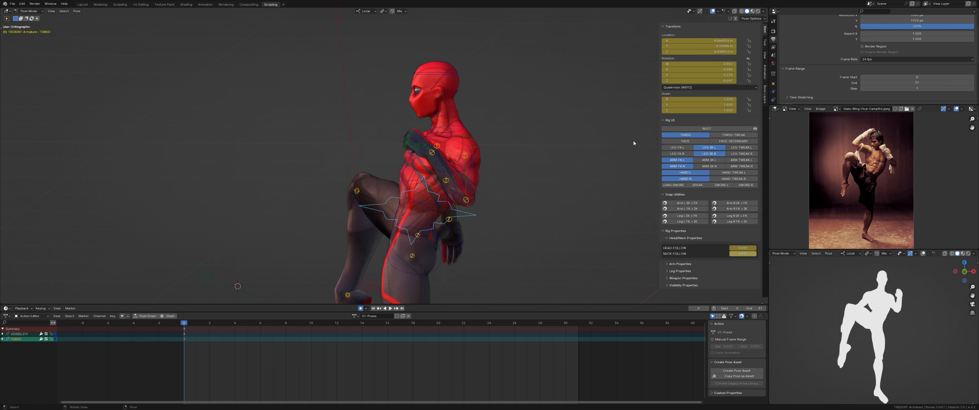
pyautogui.press('r')
pyautogui.press('Escape')
# Step: Rotate the neck control slightly forward from the side view
pyautogui.scroll(4, 481, 147)
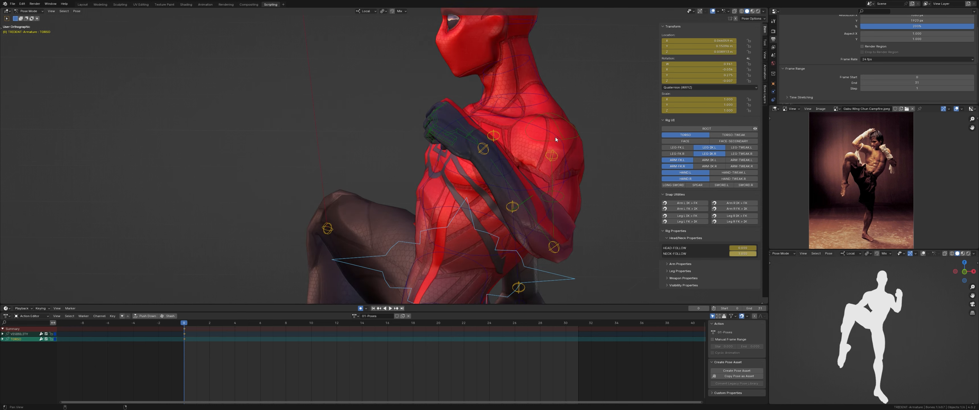
pyautogui.moveTo(556, 139); pyautogui.dragTo(422, 143, button='middle')
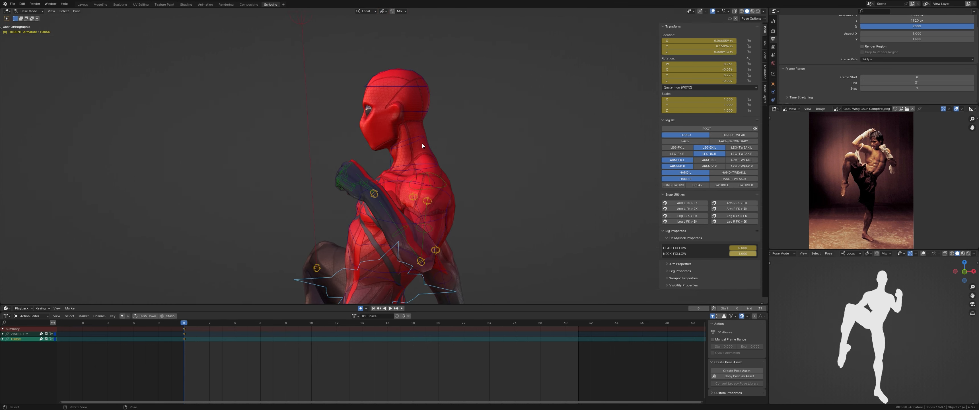
pyautogui.click(422, 143)
pyautogui.press('r')
pyautogui.click(482, 126)
# Step: Tilt the head control forward from the side view so the face looks downward
pyautogui.click(441, 105)
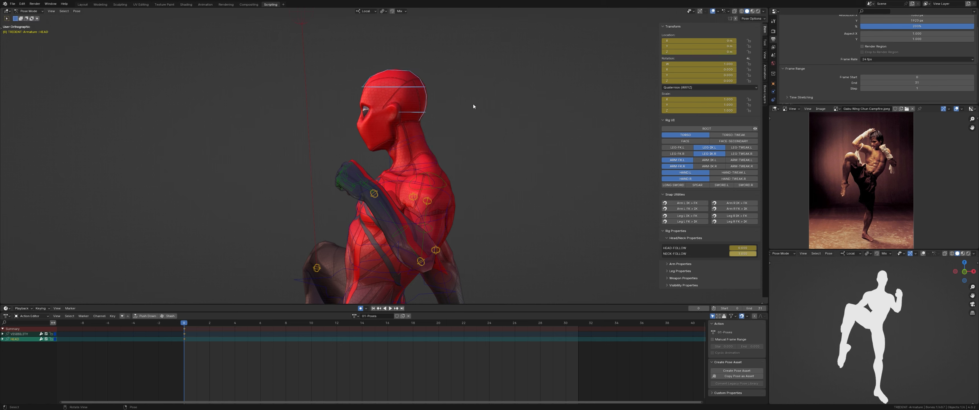
pyautogui.press('r')
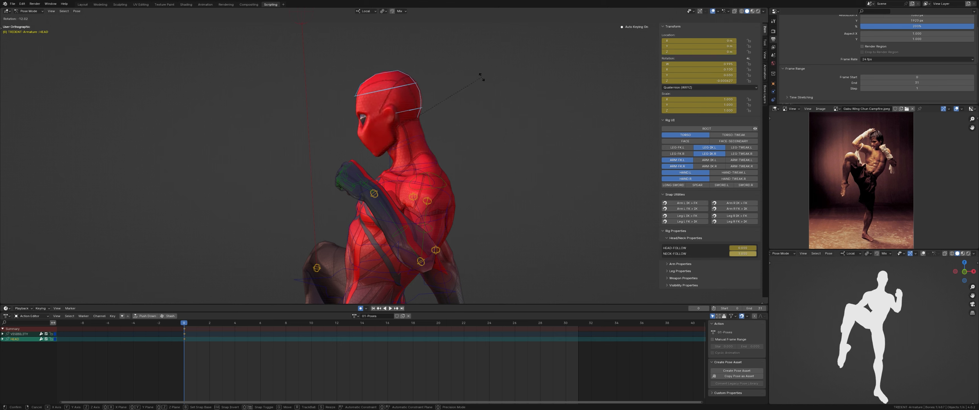
pyautogui.click(480, 76)
pyautogui.moveTo(480, 76); pyautogui.dragTo(452, 107, button='middle')
pyautogui.scroll(3, 450, 192)
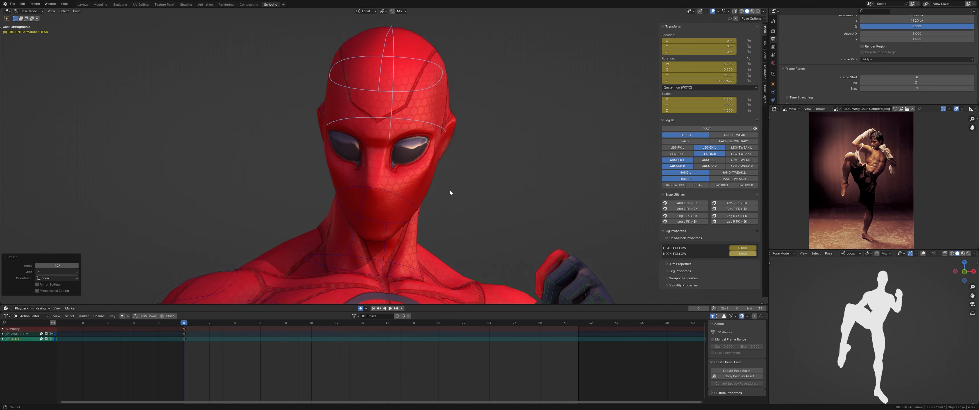
# Step: Rotate the right shoulder control from the front view in preparation for lifting the arm
pyautogui.scroll(-6, 449, 192)
pyautogui.moveTo(413, 225); pyautogui.dragTo(424, 167, button='middle')
pyautogui.scroll(3, 413, 200)
pyautogui.click(424, 167)
pyautogui.press('r')
pyautogui.click(510, 141)
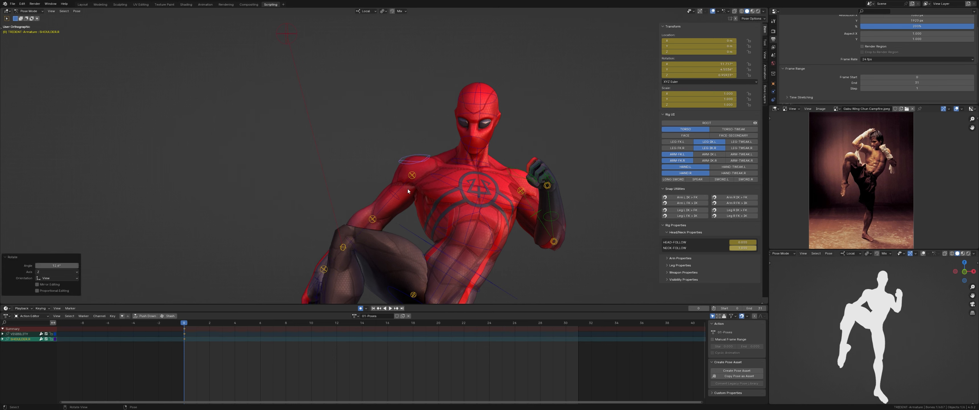
# Step: Raise the right upper arm out to the side at about shoulder height
pyautogui.click(390, 197)
pyautogui.press('r')
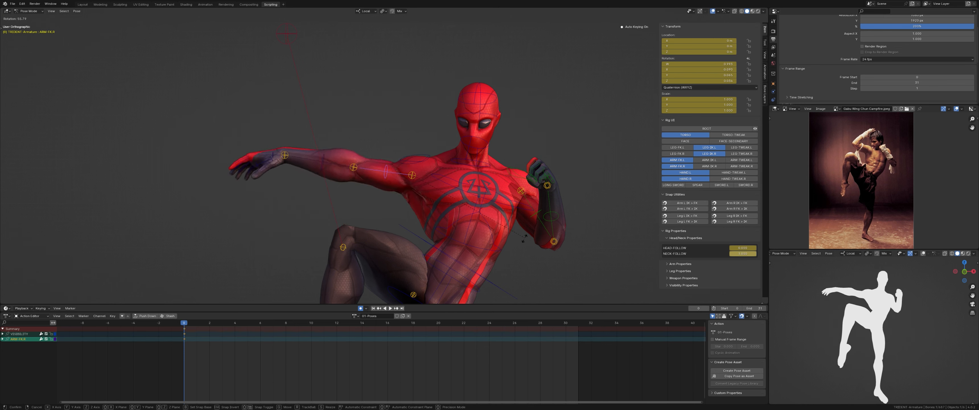
pyautogui.click(392, 183)
# Step: Bend the right forearm forward at the elbow about its local Z axis
pyautogui.scroll(2, 393, 183)
pyautogui.click(294, 161)
pyautogui.moveTo(295, 161); pyautogui.dragTo(391, 160, button='middle')
pyautogui.press('r')
pyautogui.press('z')
pyautogui.press('z')
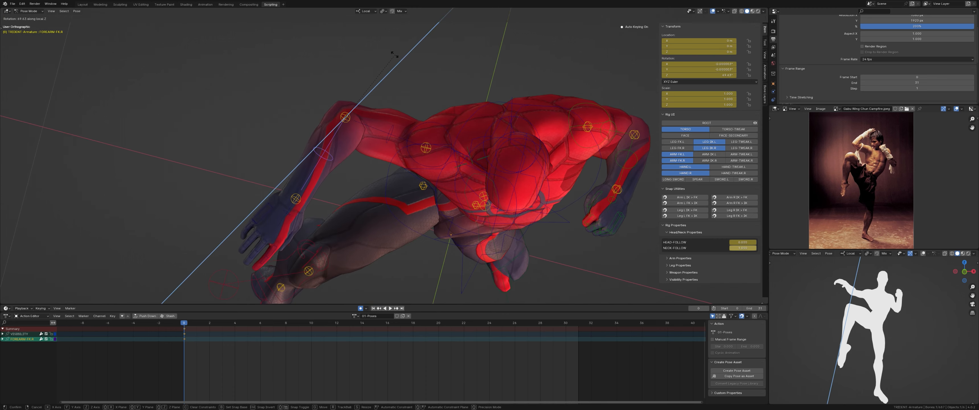
pyautogui.click(415, 177)
# Step: Twist the right upper arm about its local Y axis so the forearm points upward beside the head
pyautogui.moveTo(415, 177); pyautogui.dragTo(509, 159, button='middle')
pyautogui.click(465, 180)
pyautogui.press('r')
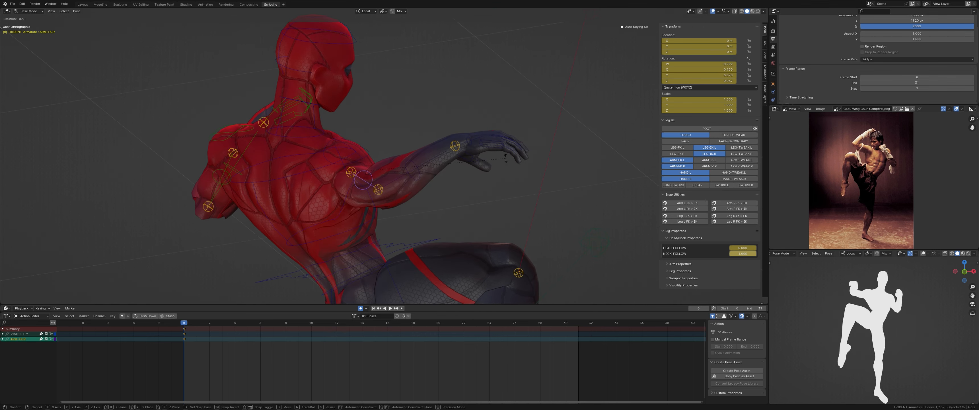
pyautogui.press('y')
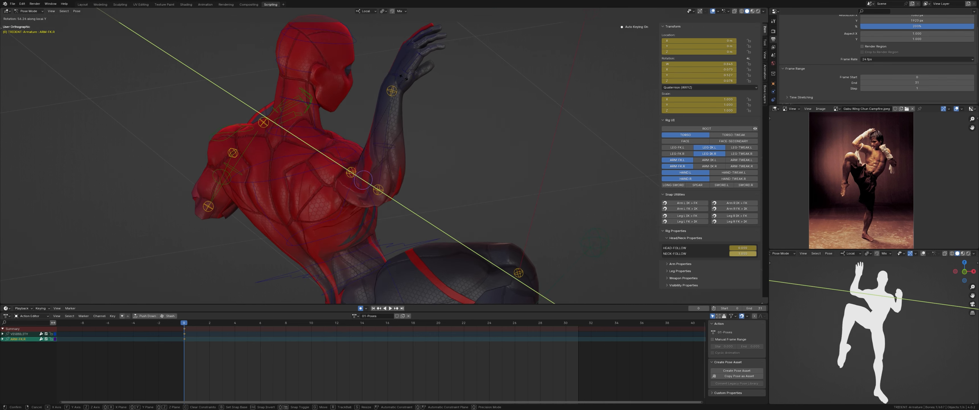
pyautogui.click(416, 84)
# Step: Adjust the right shoulder and swing the right upper arm further forward, working from above
pyautogui.moveTo(416, 84); pyautogui.dragTo(452, 192, button='middle')
pyautogui.click(451, 192)
pyautogui.press('r')
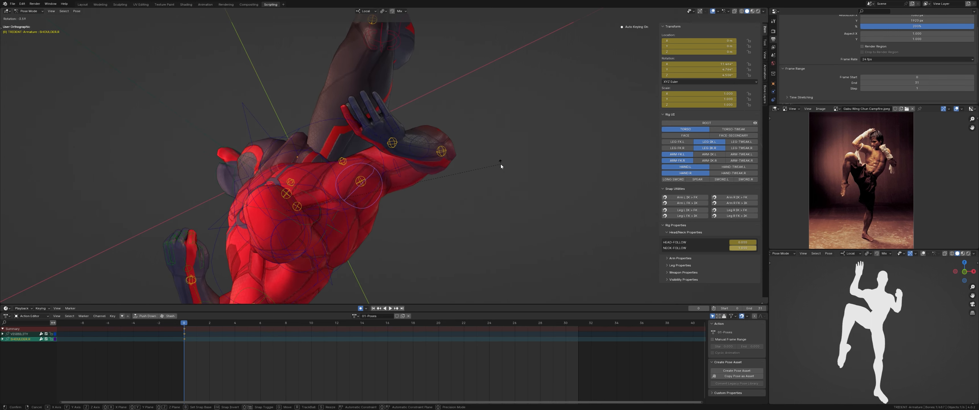
pyautogui.click(501, 164)
pyautogui.click(406, 163)
pyautogui.click(400, 165)
pyautogui.press('r')
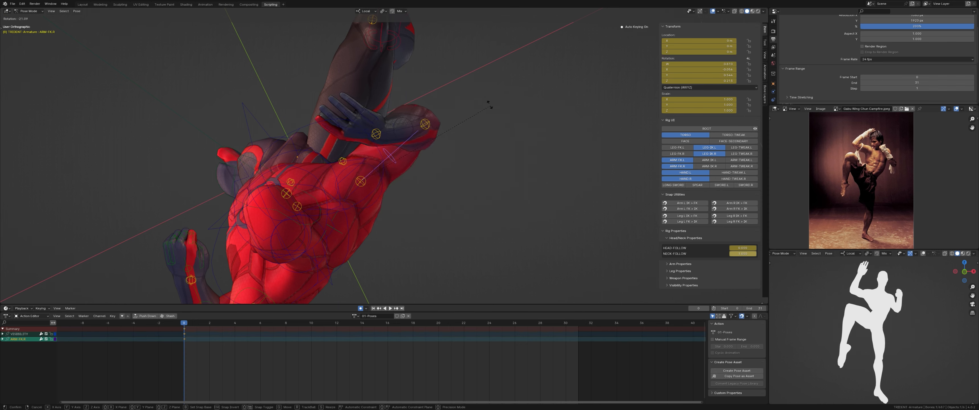
pyautogui.click(437, 80)
# Step: Rotate the right shoulder control upward from the front view to lift the whole raised arm
pyautogui.scroll(-4, 413, 124)
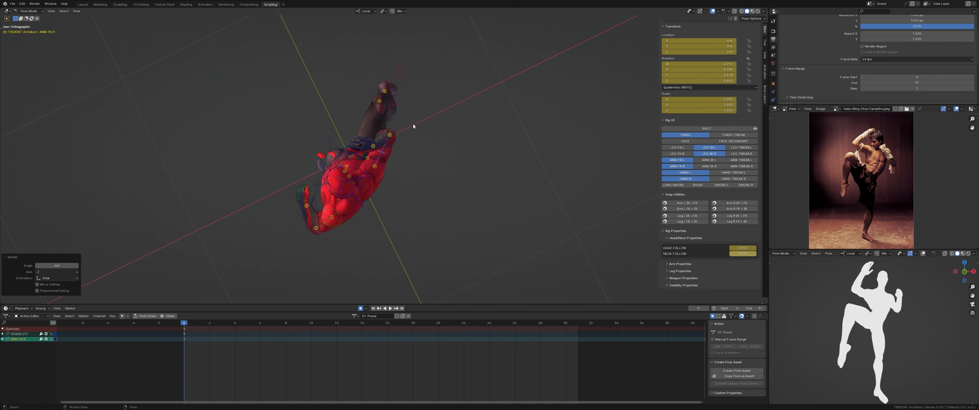
pyautogui.moveTo(413, 124); pyautogui.dragTo(464, 98, button='middle')
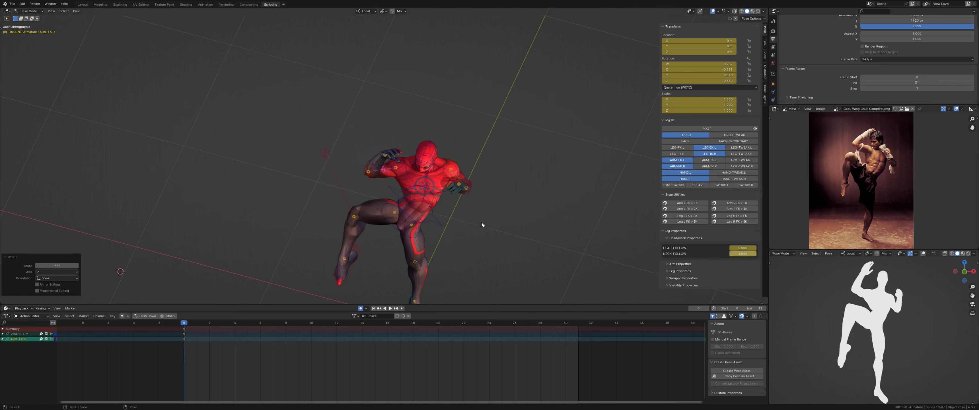
pyautogui.moveTo(481, 225)
pyautogui.mouseDown(button='middle')
pyautogui.moveTo(446, 231)
pyautogui.moveTo(455, 193)
pyautogui.moveTo(469, 224)
pyautogui.mouseUp(button='middle')
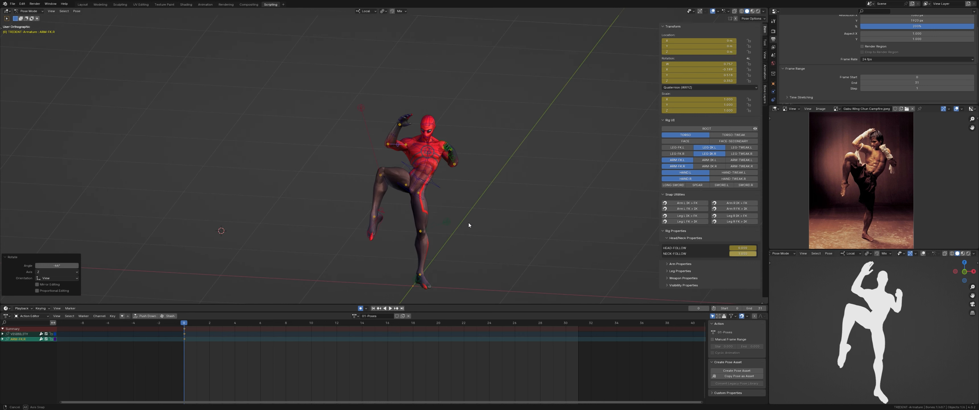
pyautogui.scroll(6, 475, 205)
pyautogui.keyDown('shift'); pyautogui.moveTo(561, 143); pyautogui.dragTo(528, 166, button='middle'); pyautogui.keyUp('shift')
pyautogui.scroll(3, 473, 161)
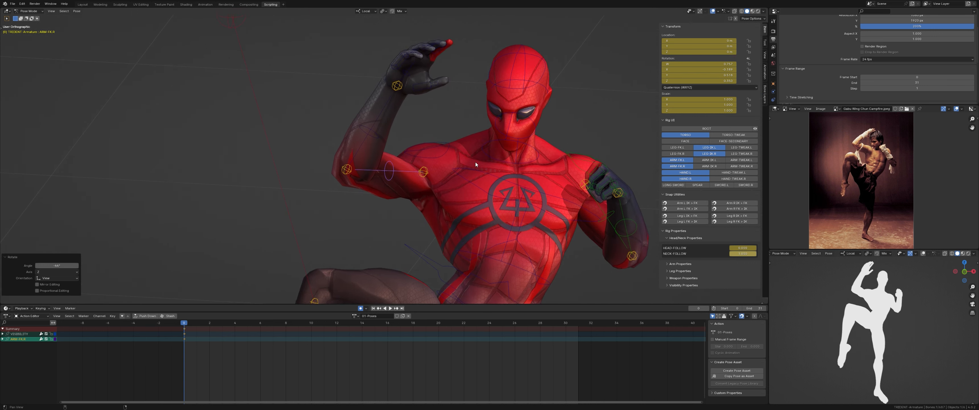
pyautogui.click(436, 140)
pyautogui.press('r')
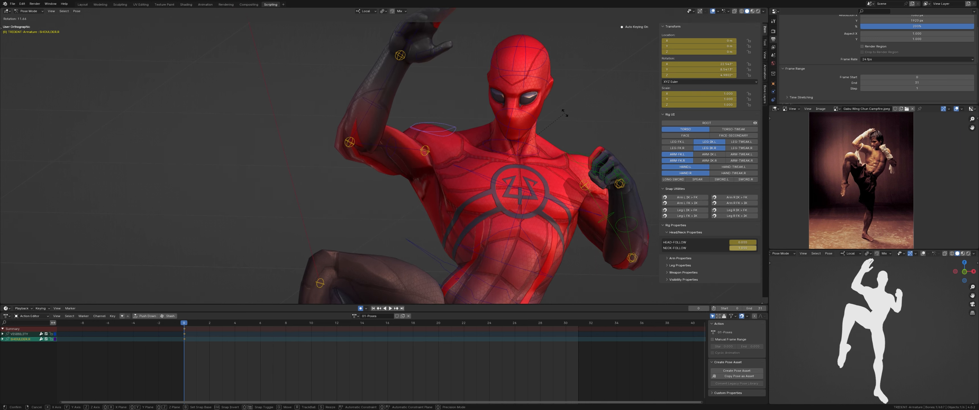
pyautogui.click(564, 110)
# Step: Rotate the chest control slightly from above to turn the upper torso
pyautogui.moveTo(564, 110); pyautogui.dragTo(402, 161, button='middle')
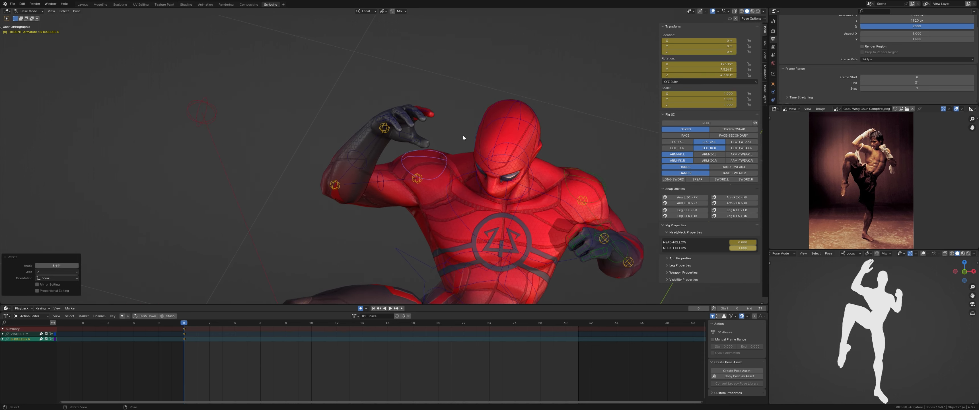
pyautogui.moveTo(431, 173); pyautogui.dragTo(459, 190, button='middle')
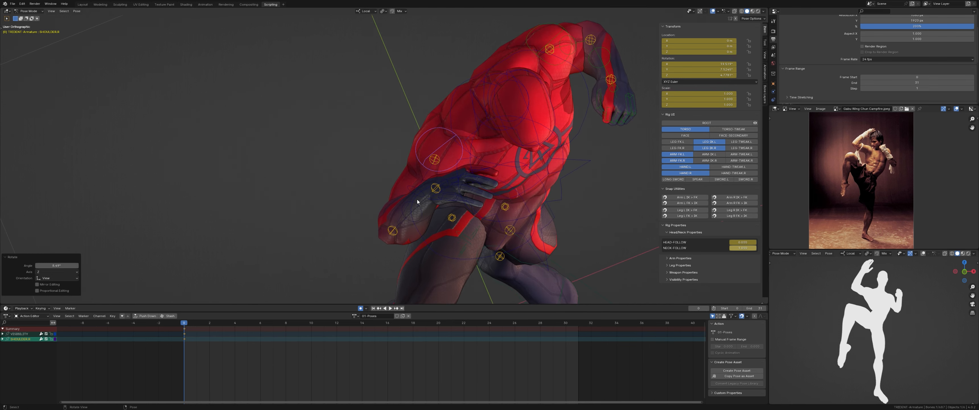
pyautogui.scroll(2, 459, 190)
pyautogui.moveTo(485, 138); pyautogui.dragTo(498, 181, button='middle')
pyautogui.click(533, 57)
pyautogui.moveTo(532, 58); pyautogui.dragTo(518, 75, button='middle')
pyautogui.press('r')
pyautogui.click(643, 135)
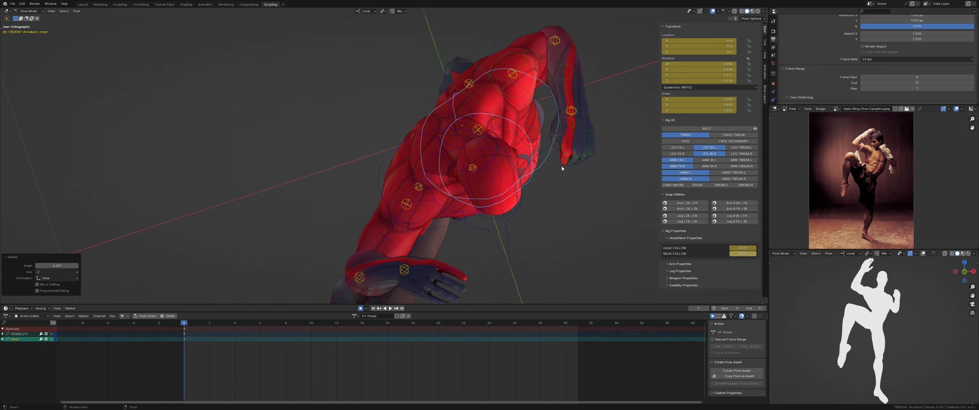
# Step: Readjust the right forearm's bend about its local Z axis
pyautogui.moveTo(608, 161); pyautogui.dragTo(502, 171, button='middle')
pyautogui.moveTo(430, 169); pyautogui.dragTo(443, 166, button='middle')
pyautogui.scroll(1, 442, 165)
pyautogui.click(341, 130)
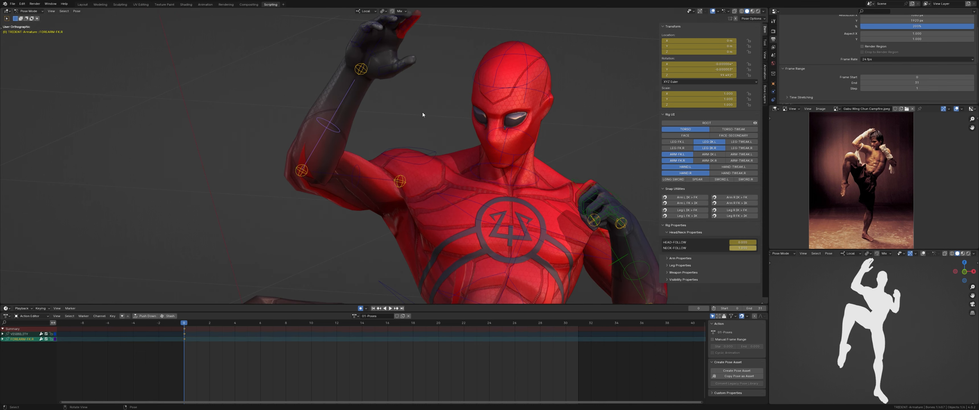
pyautogui.press('r')
pyautogui.press('z')
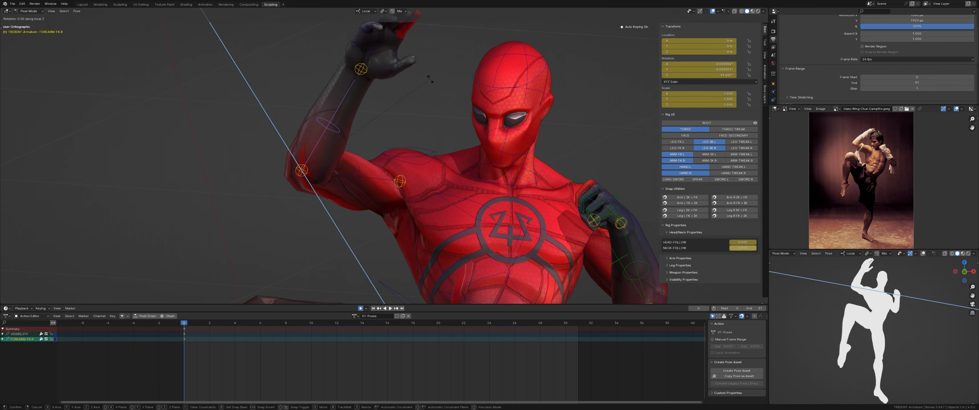
pyautogui.click(439, 109)
# Step: Rotate the right shoulder control slightly from above
pyautogui.moveTo(400, 185); pyautogui.dragTo(354, 199, button='middle')
pyautogui.click(378, 196)
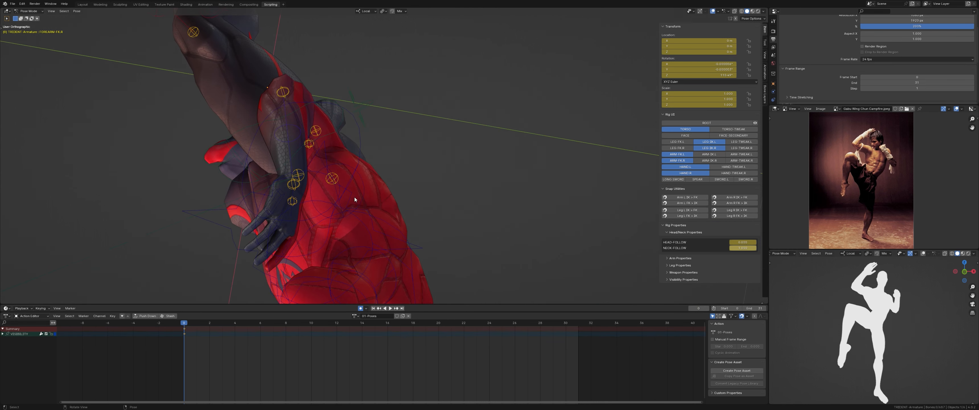
pyautogui.click(362, 182)
pyautogui.press('r')
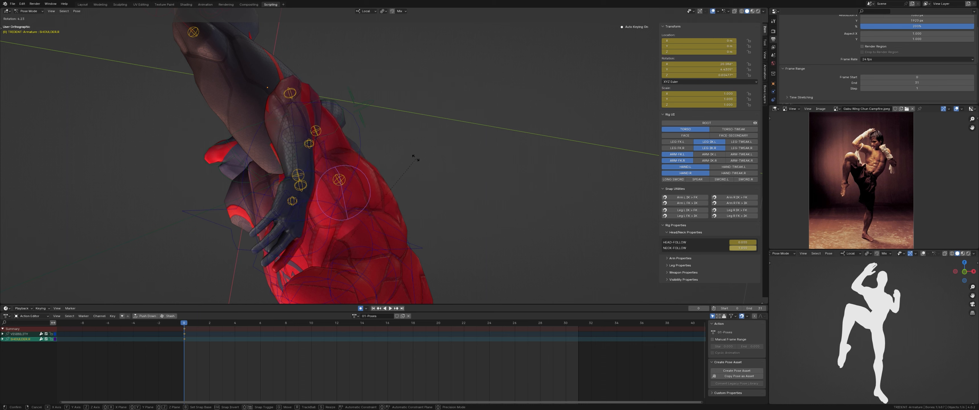
pyautogui.click(393, 147)
pyautogui.moveTo(394, 147); pyautogui.dragTo(460, 150, button='middle')
pyautogui.press('s')
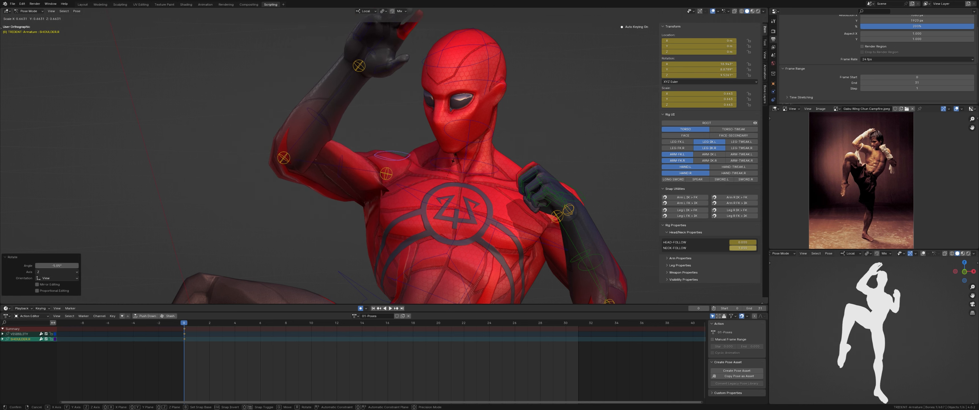
pyautogui.press('g')
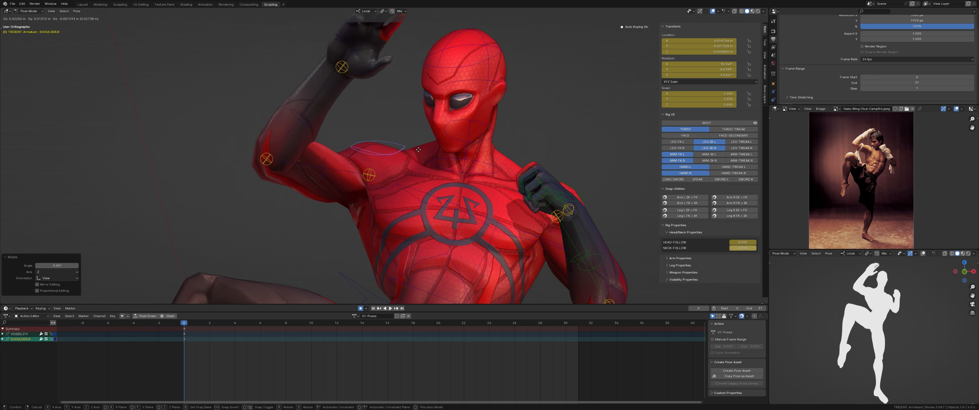
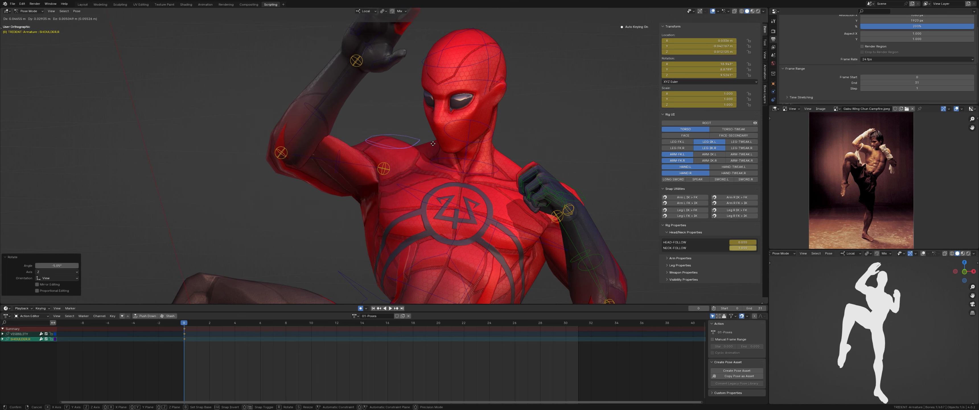
pyautogui.rightClick(433, 143)
# Step: Move the right shoulder control slightly outward, away from the neck
pyautogui.scroll(2, 406, 154)
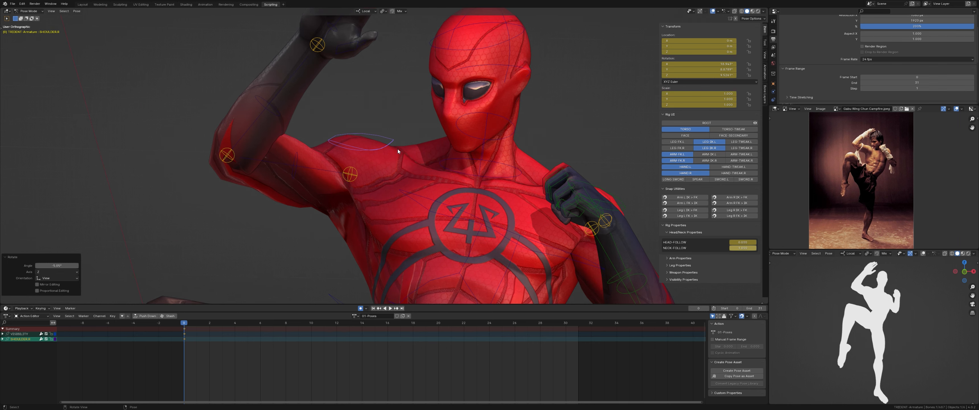
pyautogui.scroll(-1, 398, 151)
pyautogui.press('g')
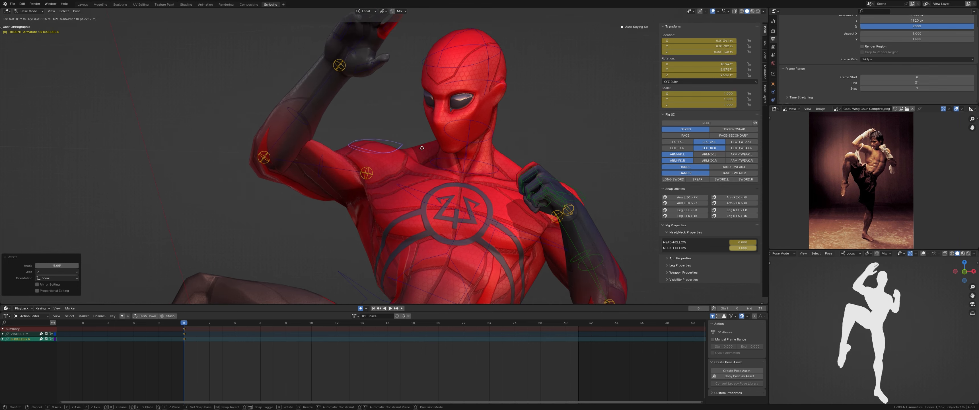
pyautogui.click(422, 148)
# Step: Twist the right hand about its local Y axis so the palm turns toward the head
pyautogui.keyDown('shift'); pyautogui.scroll(3, 418, 148); pyautogui.keyUp('shift')
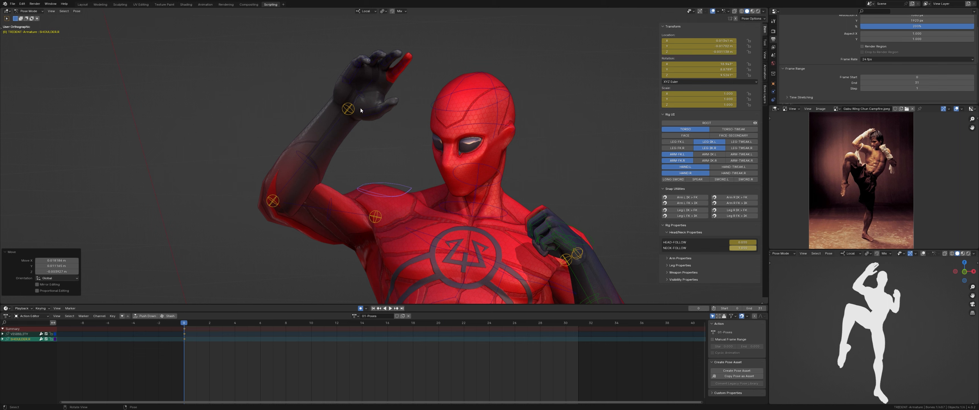
pyautogui.click(392, 92)
pyautogui.press('r')
pyautogui.press('y')
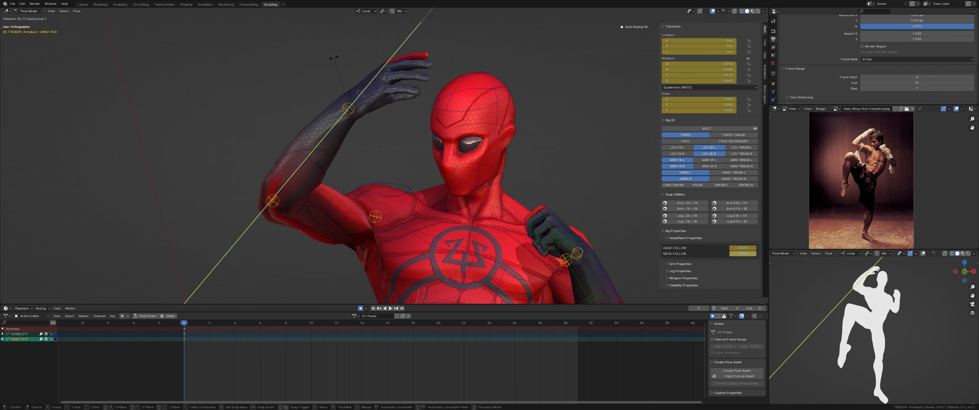
pyautogui.click(317, 62)
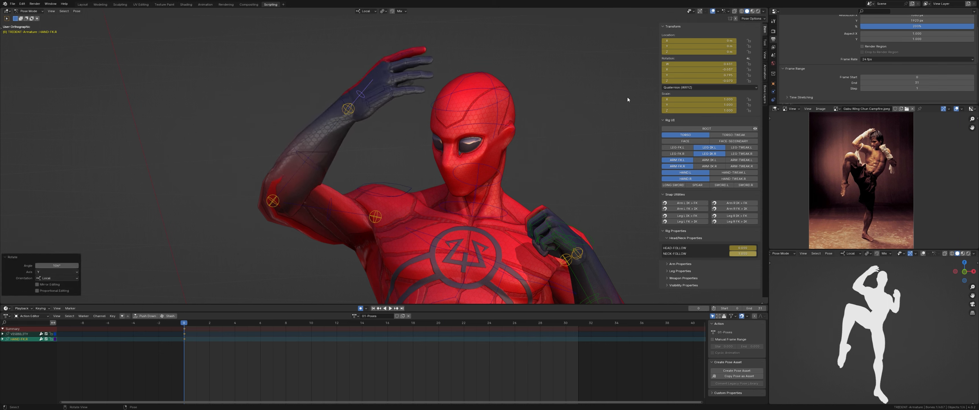
# Step: Compare the right hand with the enlarged reference photo and rotate its outer palm control from two viewing angles
pyautogui.scroll(6, 893, 164)
pyautogui.moveTo(893, 165); pyautogui.dragTo(888, 220, button='middle')
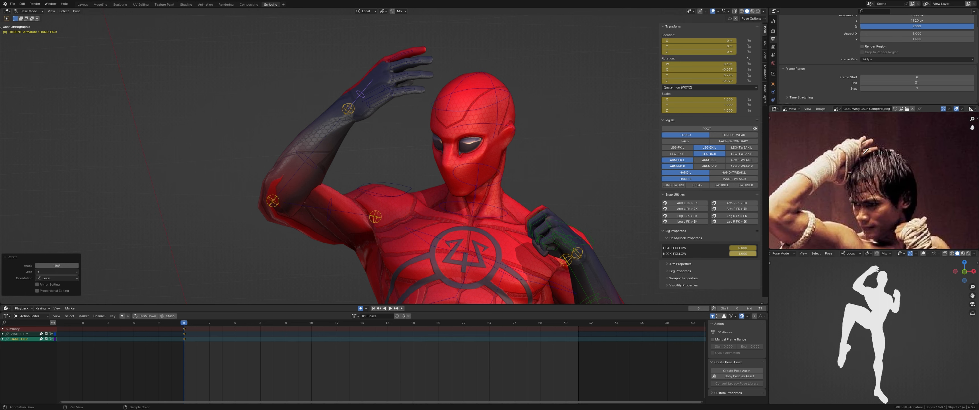
pyautogui.scroll(-1, 866, 151)
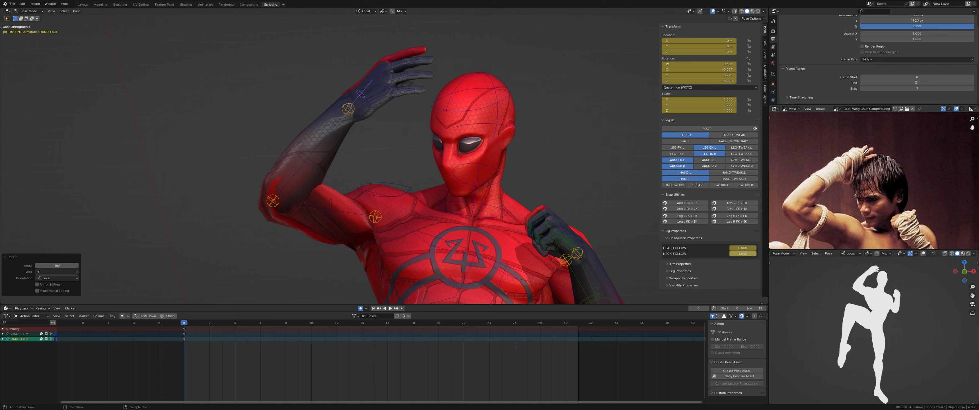
pyautogui.scroll(1, 866, 152)
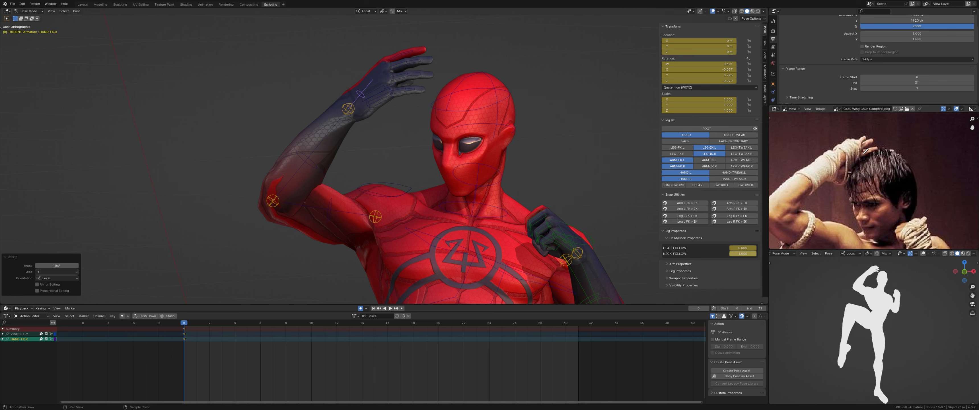
pyautogui.scroll(-2, 430, 88)
pyautogui.scroll(3, 421, 89)
pyautogui.click(393, 90)
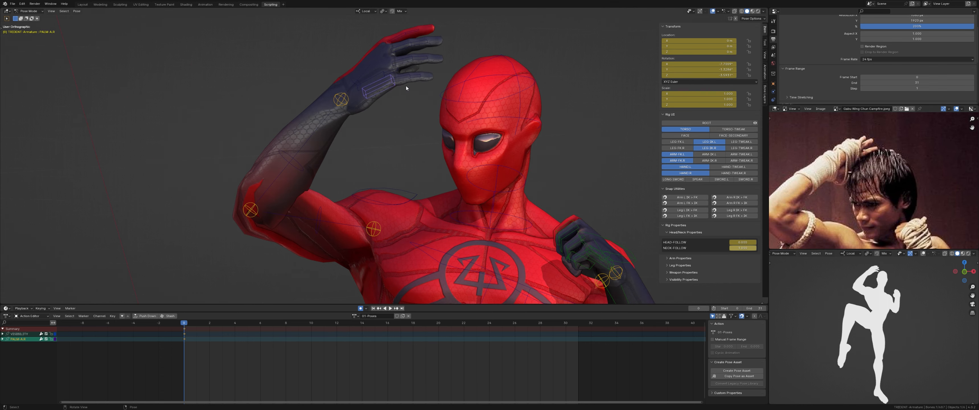
pyautogui.keyDown('shift'); pyautogui.moveTo(408, 87); pyautogui.dragTo(413, 128, button='middle'); pyautogui.keyUp('shift')
pyautogui.press('r')
pyautogui.click(464, 60)
pyautogui.moveTo(464, 60); pyautogui.dragTo(597, 167, button='middle')
pyautogui.press('r')
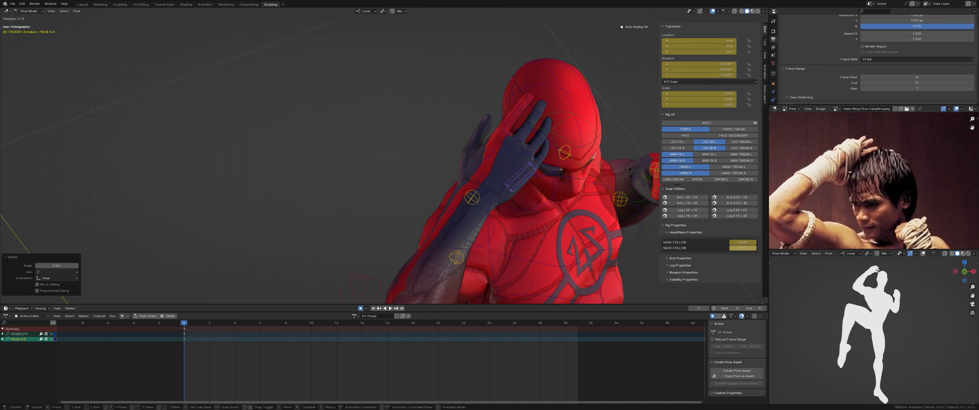
pyautogui.click(630, 172)
# Step: Rotate two finger controls of the right hand to adjust how the fingers spread against the head
pyautogui.scroll(1, 608, 169)
pyautogui.moveTo(593, 164); pyautogui.dragTo(530, 181, button='middle')
pyautogui.click(531, 181)
pyautogui.press('r')
pyautogui.click(577, 164)
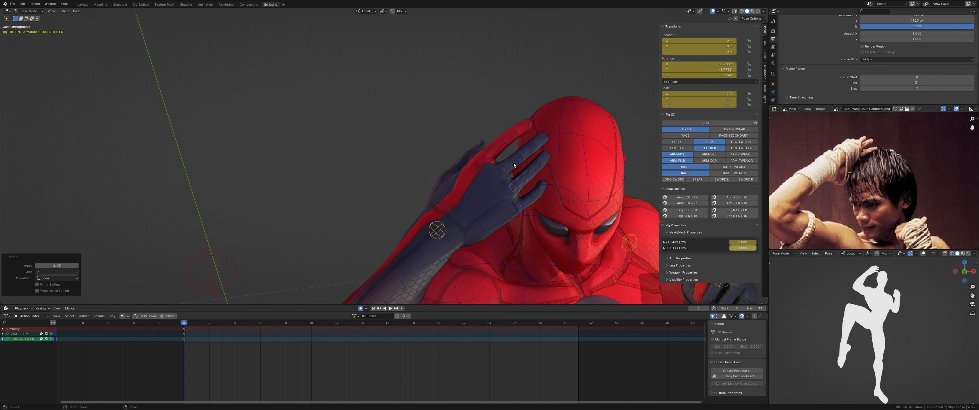
pyautogui.click(514, 162)
pyautogui.press('r')
pyautogui.click(586, 143)
# Step: Rotate the right hand's outer palm control again and readjust the bend of its neighbouring finger segments
pyautogui.click(518, 207)
pyautogui.press('r')
pyautogui.click(557, 186)
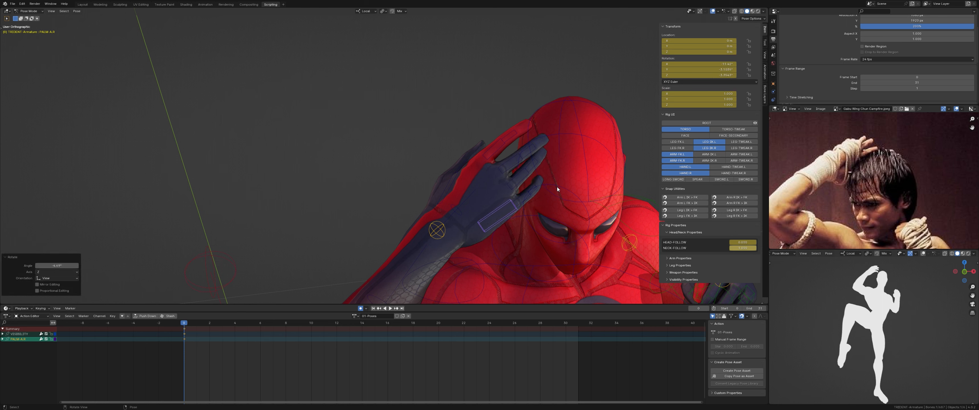
pyautogui.click(528, 165)
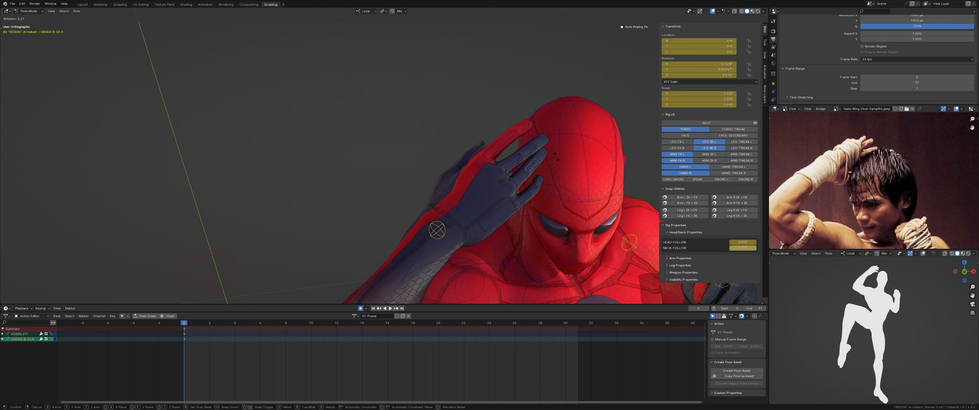
pyautogui.click(517, 173)
pyautogui.press('r')
pyautogui.click(528, 156)
# Step: Rotate the right thumb's upper segment and its base segment to reshape the thumb beside the palm
pyautogui.moveTo(528, 157); pyautogui.dragTo(470, 172, button='middle')
pyautogui.click(479, 187)
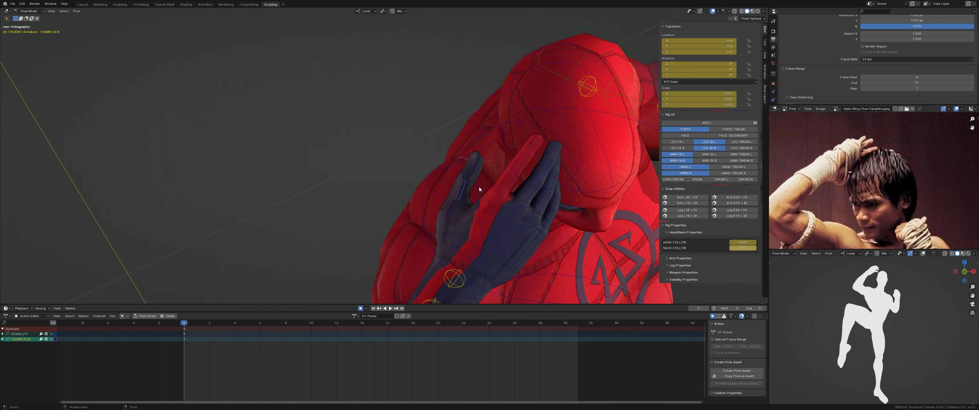
pyautogui.press('r')
pyautogui.click(539, 171)
pyautogui.click(452, 225)
pyautogui.press('r')
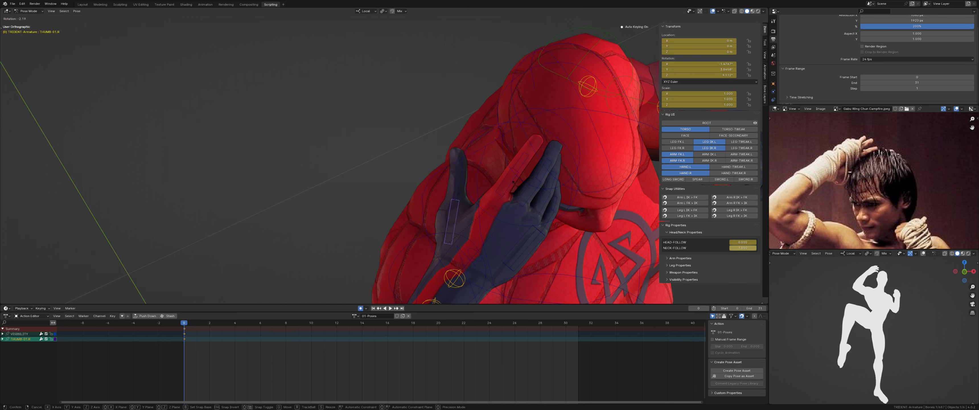
pyautogui.click(512, 180)
# Step: Rotate the head control from above so the face turns toward the raised right arm
pyautogui.scroll(-5, 512, 180)
pyautogui.moveTo(512, 181); pyautogui.dragTo(489, 157, button='middle')
pyautogui.scroll(-4, 483, 175)
pyautogui.scroll(1, 477, 189)
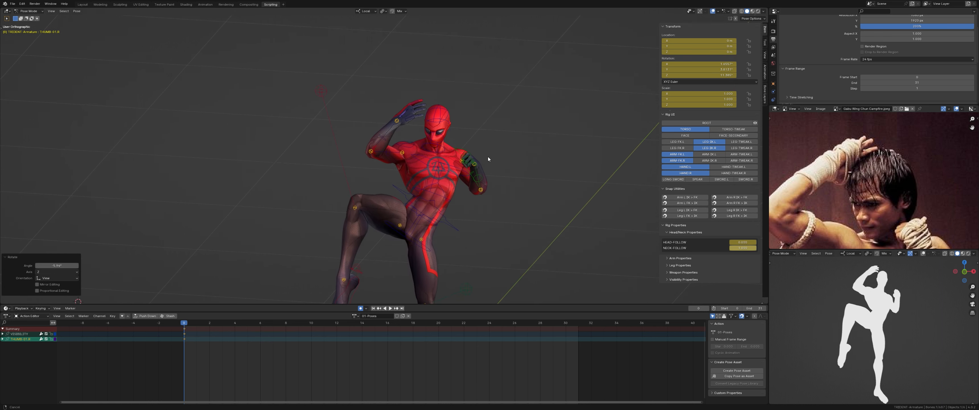
pyautogui.scroll(4, 415, 169)
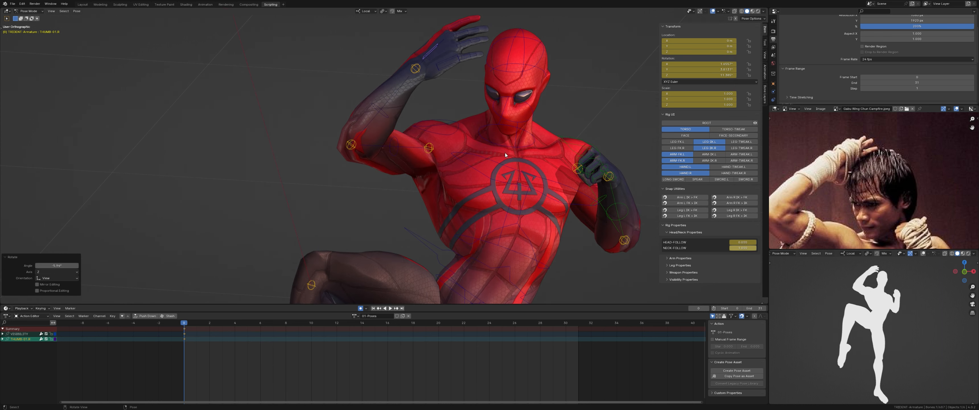
pyautogui.keyDown('shift'); pyautogui.moveTo(569, 113); pyautogui.dragTo(430, 176, button='middle'); pyautogui.keyUp('shift')
pyautogui.scroll(-5, 426, 148)
pyautogui.scroll(3, 452, 161)
pyautogui.click(431, 175)
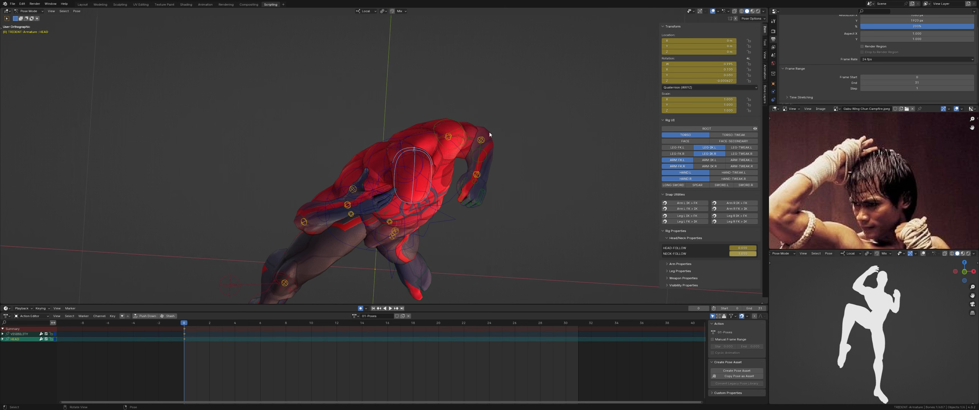
pyautogui.press('r')
pyautogui.click(524, 172)
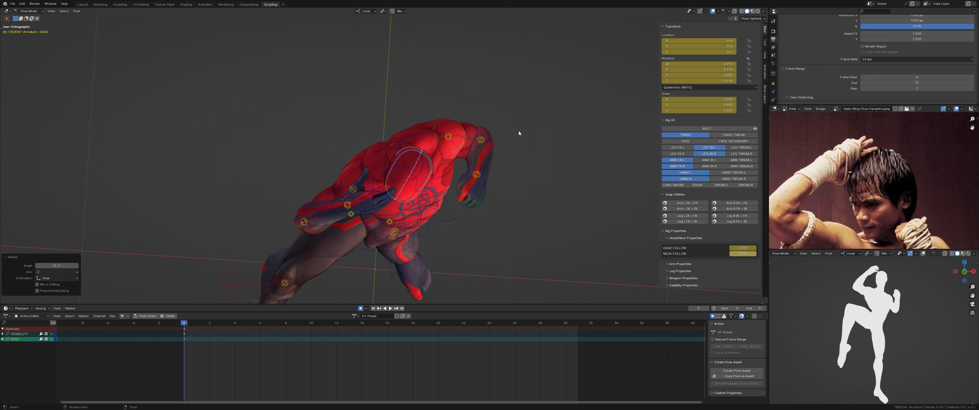
# Step: Compare the torso with the reference photo and twist the left upper arm about its local Y axis
pyautogui.moveTo(507, 184); pyautogui.dragTo(486, 128, button='middle')
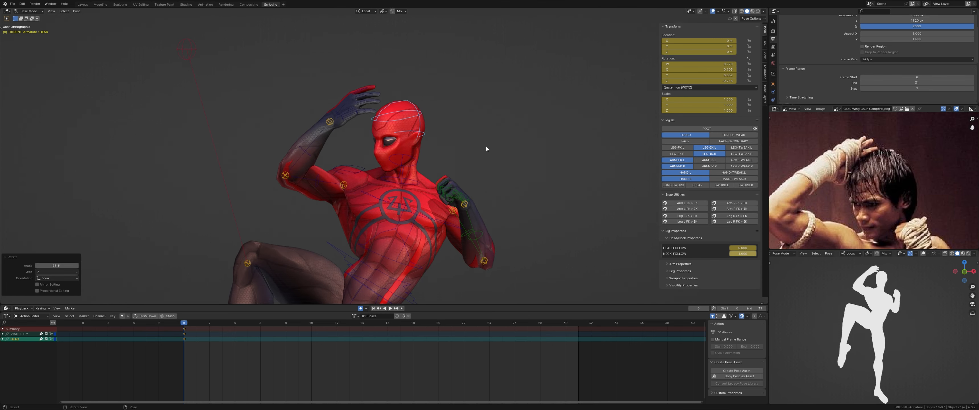
pyautogui.moveTo(441, 160)
pyautogui.mouseDown(button='middle')
pyautogui.moveTo(443, 202)
pyautogui.moveTo(453, 170)
pyautogui.mouseUp(button='middle')
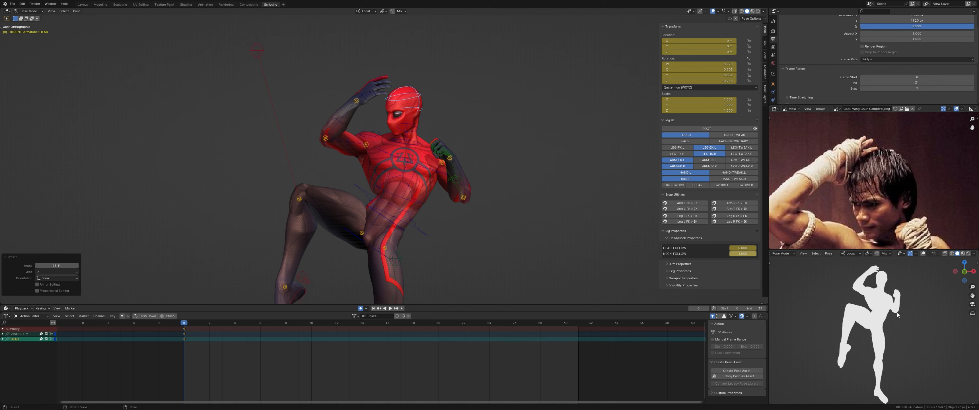
pyautogui.scroll(-4, 902, 214)
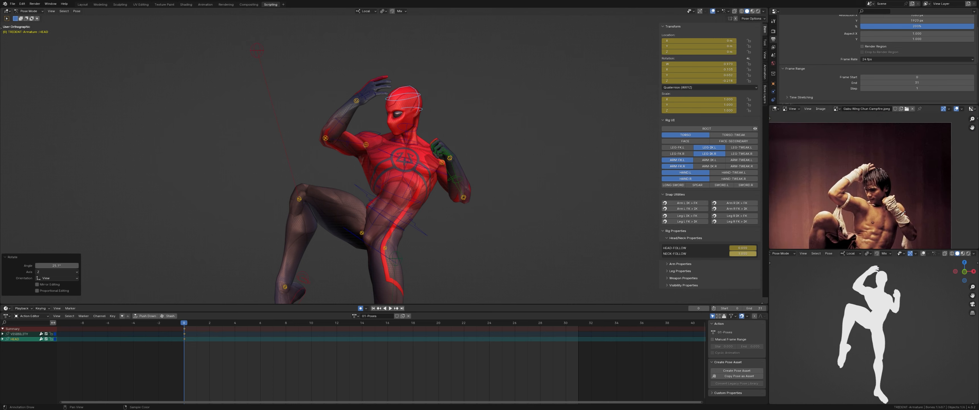
pyautogui.scroll(4, 429, 160)
pyautogui.scroll(-4, 529, 184)
pyautogui.scroll(3, 460, 169)
pyautogui.click(492, 185)
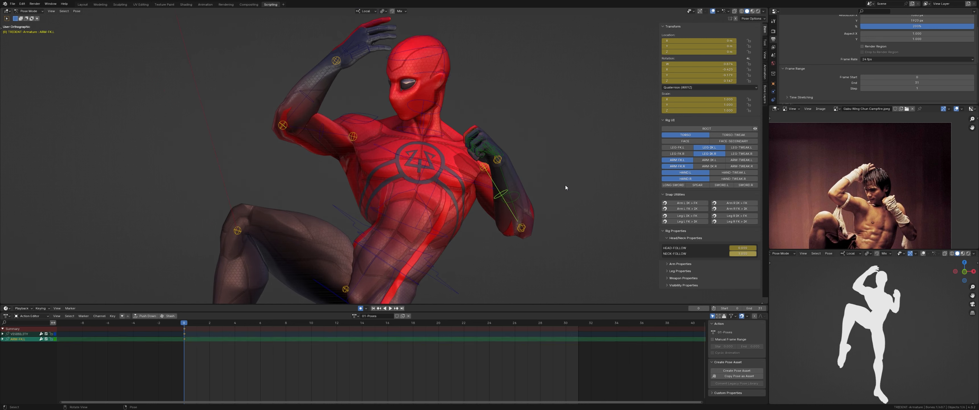
pyautogui.scroll(1, 565, 185)
pyautogui.press('r')
pyautogui.press('y')
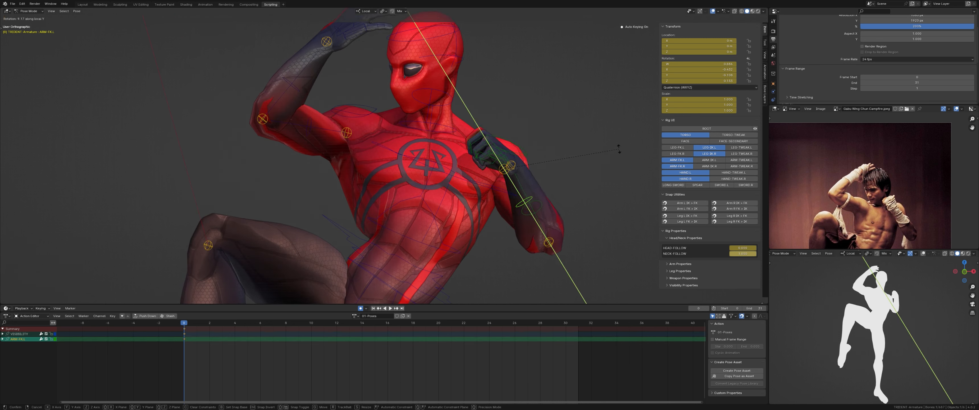
pyautogui.click(578, 139)
# Step: Rotate the left hand control at the wrist so the fist stands more upright in front of the shoulder
pyautogui.click(493, 162)
pyautogui.press('r')
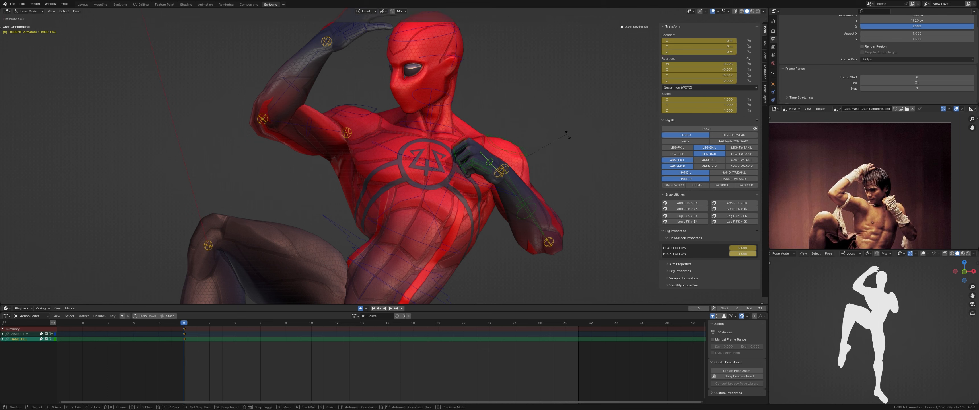
pyautogui.click(572, 158)
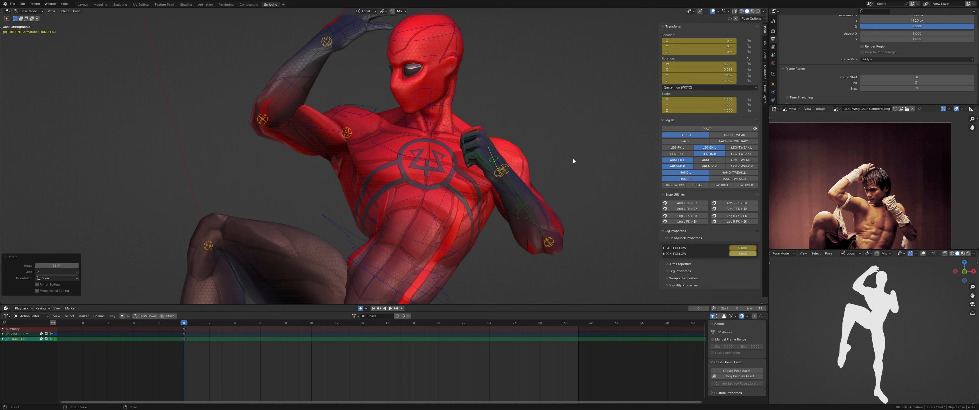
# Step: Rotate the left shoulder control to raise the shoulder slightly
pyautogui.moveTo(573, 159); pyautogui.dragTo(384, 145, button='middle')
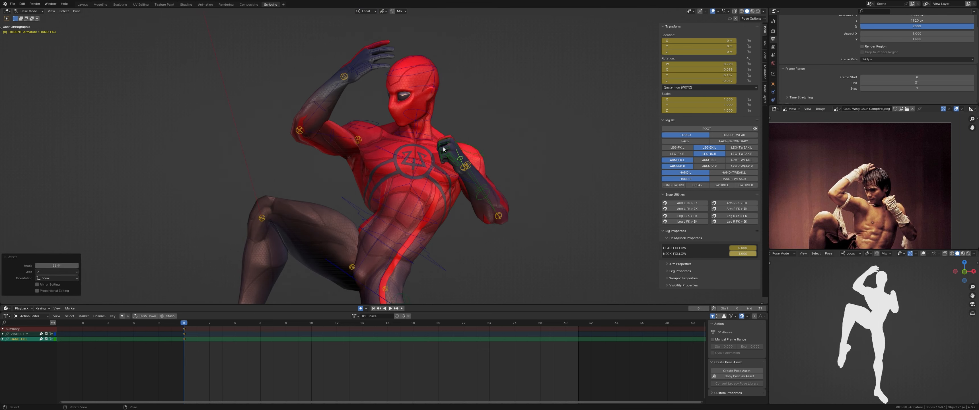
pyautogui.click(473, 146)
pyautogui.press('r')
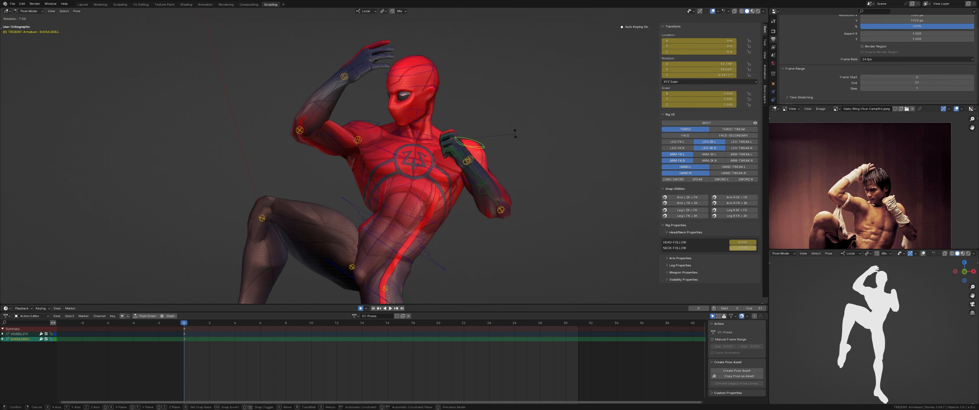
pyautogui.click(511, 129)
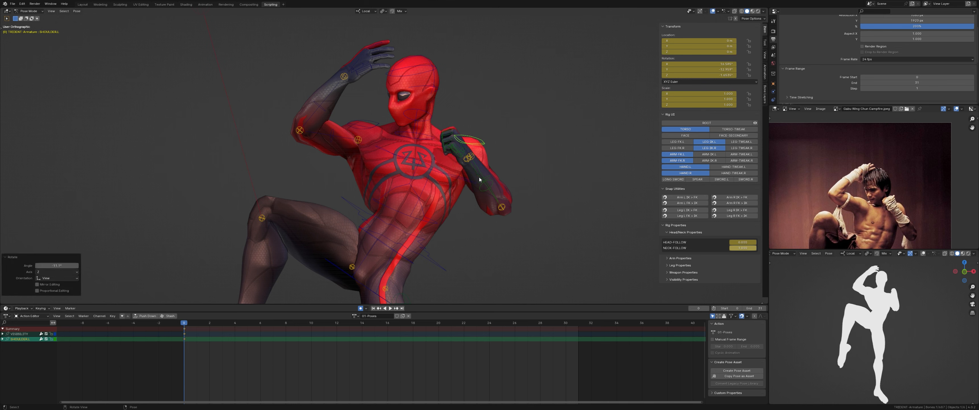
# Step: Rotate the left upper arm so the elbow drops closer to the torso
pyautogui.click(479, 176)
pyautogui.moveTo(479, 177); pyautogui.dragTo(553, 160, button='middle')
pyautogui.click(496, 176)
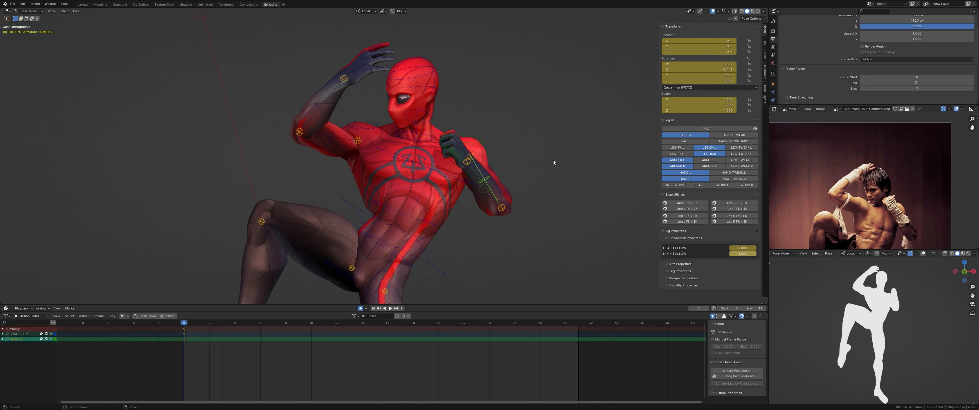
pyautogui.press('r')
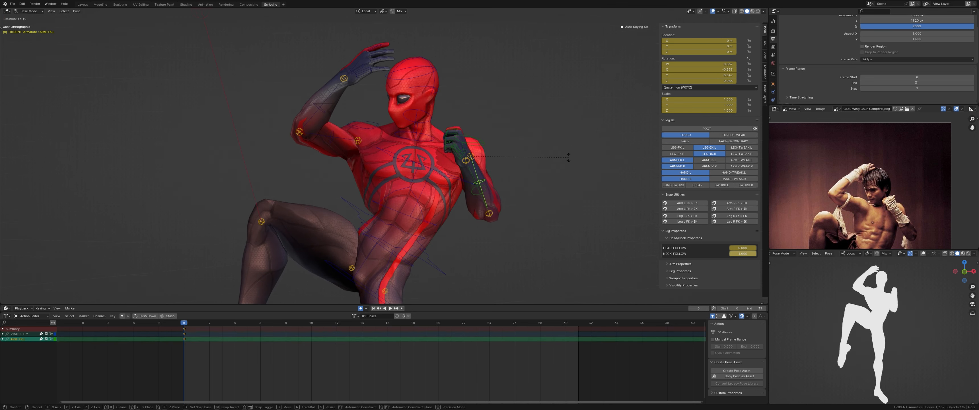
pyautogui.click(575, 153)
# Step: Adjust the left forearm's bend about its local Z axis from the side
pyautogui.moveTo(575, 153); pyautogui.dragTo(350, 181, button='middle')
pyautogui.scroll(2, 350, 181)
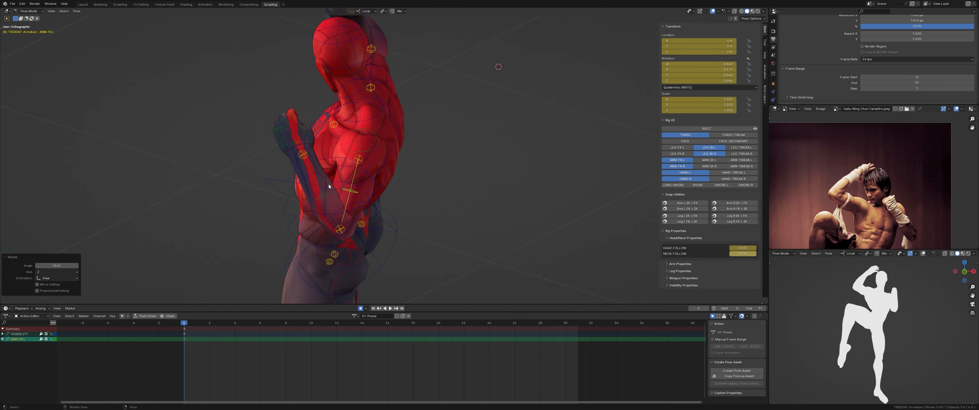
pyautogui.click(328, 184)
pyautogui.press('r')
pyautogui.press('z')
pyautogui.press('z')
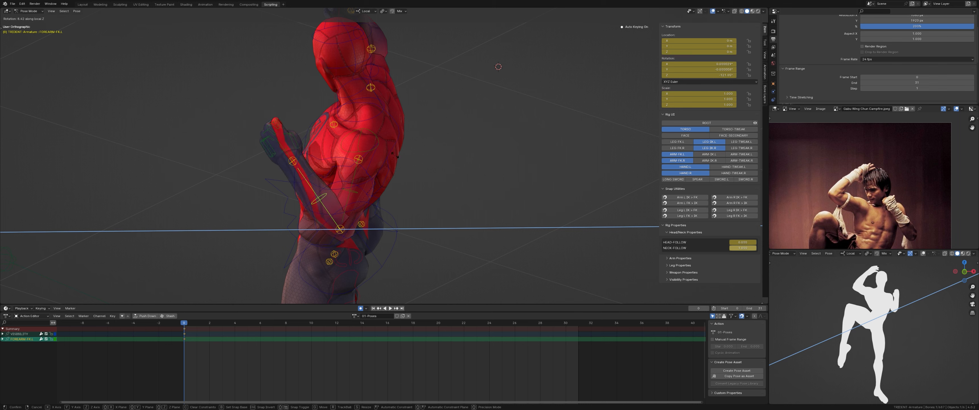
pyautogui.click(357, 175)
# Step: Compare the lower body with the reference photo and rotate the hips control to tilt the pelvis
pyautogui.scroll(-3, 357, 175)
pyautogui.moveTo(343, 178); pyautogui.dragTo(449, 200, button='middle')
pyautogui.scroll(2, 471, 175)
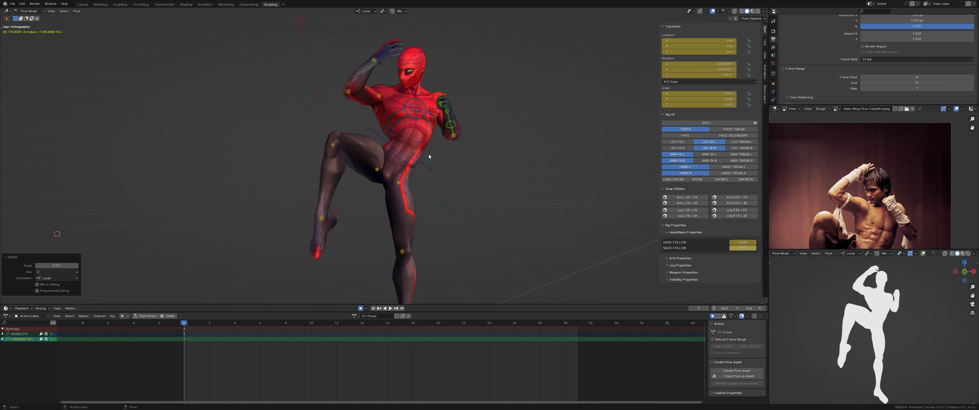
pyautogui.scroll(4, 428, 154)
pyautogui.moveTo(869, 217); pyautogui.dragTo(876, 158, button='middle')
pyautogui.scroll(-1, 474, 182)
pyautogui.scroll(1, 426, 190)
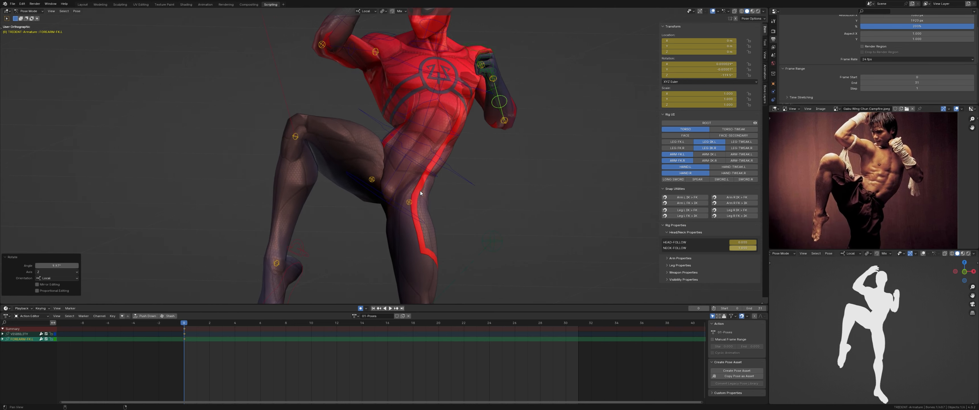
pyautogui.keyDown('shift'); pyautogui.moveTo(425, 191); pyautogui.dragTo(435, 135, button='middle'); pyautogui.keyUp('shift')
pyautogui.click(436, 135)
pyautogui.press('r')
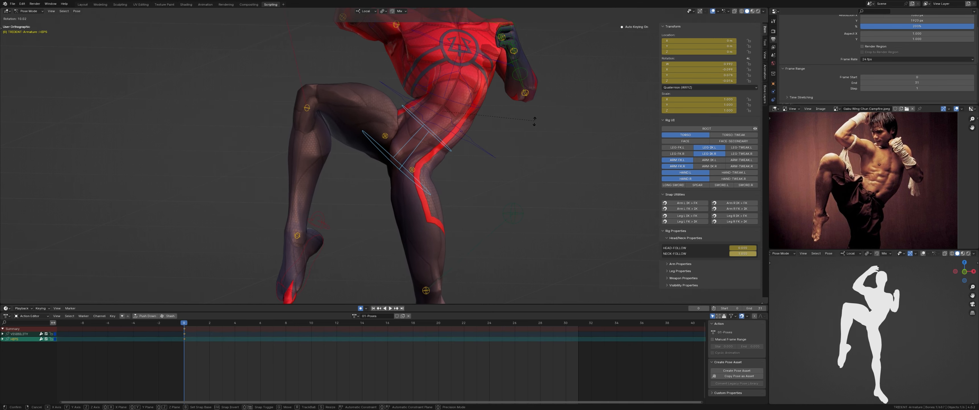
pyautogui.click(534, 120)
# Step: Change the small camera preview's shading from the flat white silhouette to the character's material colours
pyautogui.scroll(-4, 469, 175)
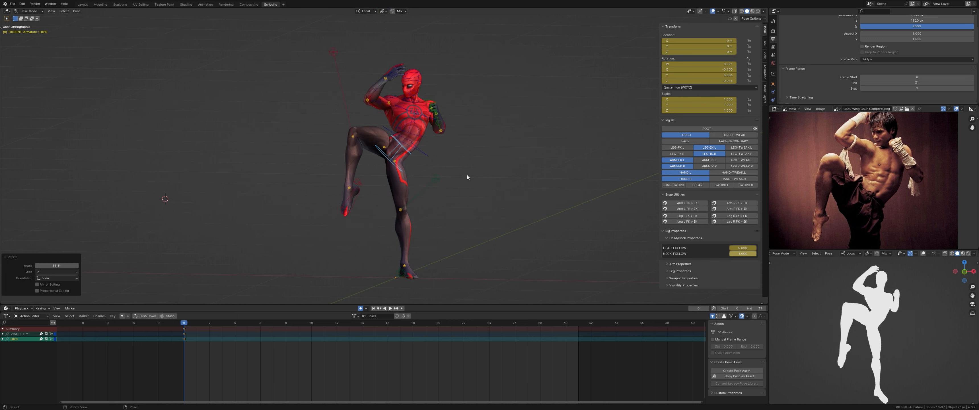
pyautogui.moveTo(467, 175); pyautogui.dragTo(474, 177, button='middle')
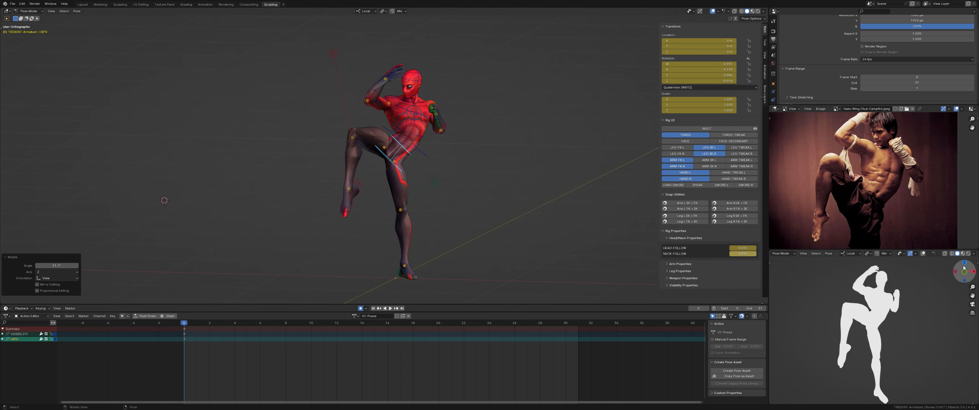
pyautogui.click(964, 254)
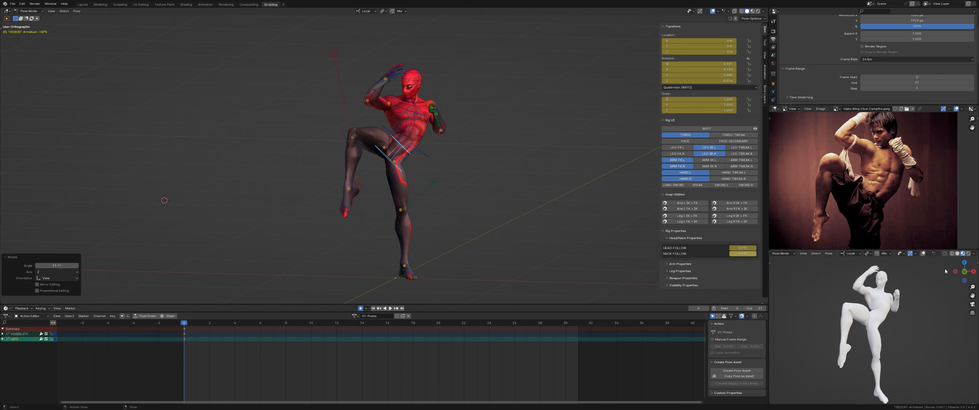
pyautogui.moveTo(876, 326); pyautogui.dragTo(878, 318, button='middle')
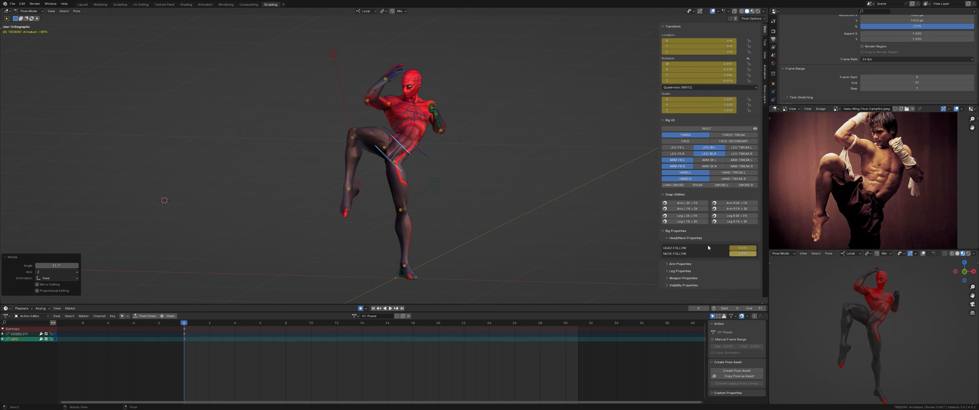
# Step: Rotate the hips control to refine the pelvis tilt relative to the raised thigh
pyautogui.scroll(5, 439, 138)
pyautogui.moveTo(474, 110); pyautogui.dragTo(402, 143, button='middle')
pyautogui.scroll(5, 419, 147)
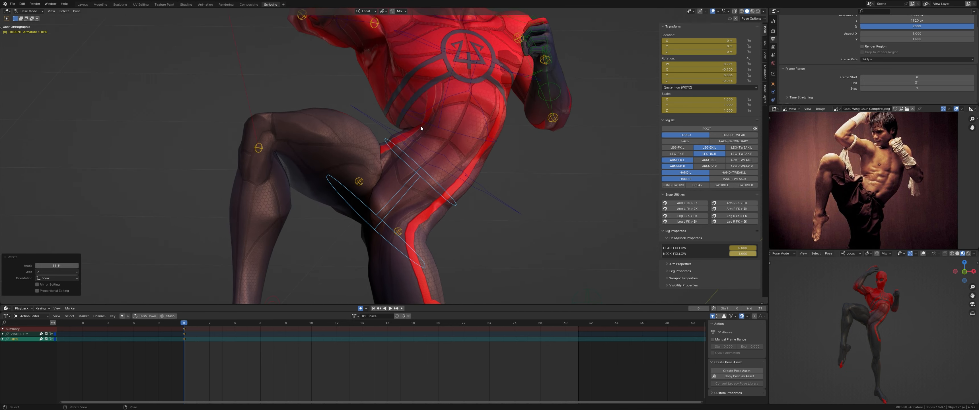
pyautogui.click(444, 150)
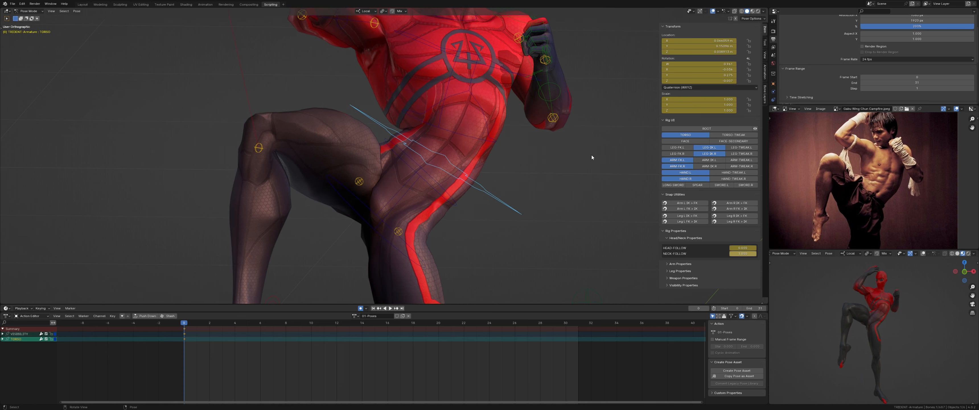
pyautogui.click(436, 189)
pyautogui.press('r')
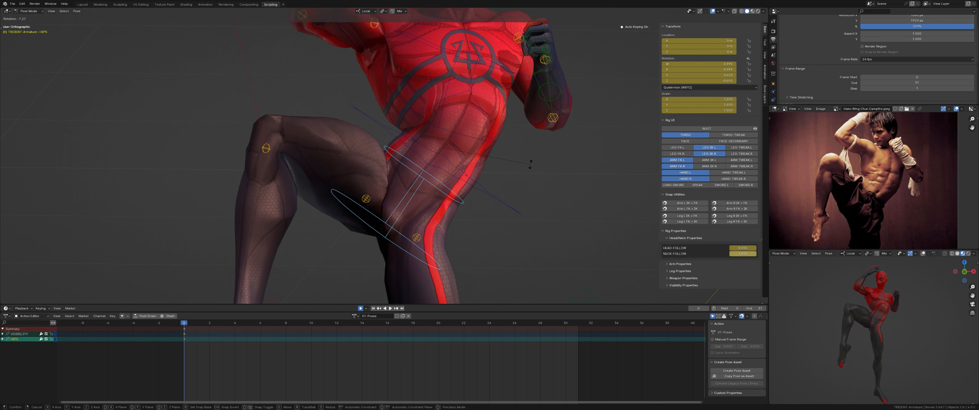
pyautogui.click(518, 131)
# Step: Rotate the chest control slightly in the front view to adjust the upper body's lean
pyautogui.click(511, 126)
pyautogui.press('r')
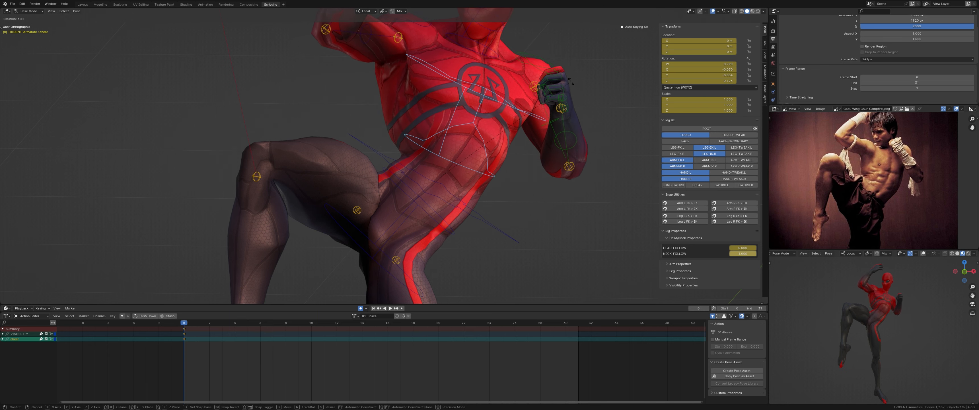
pyautogui.click(571, 81)
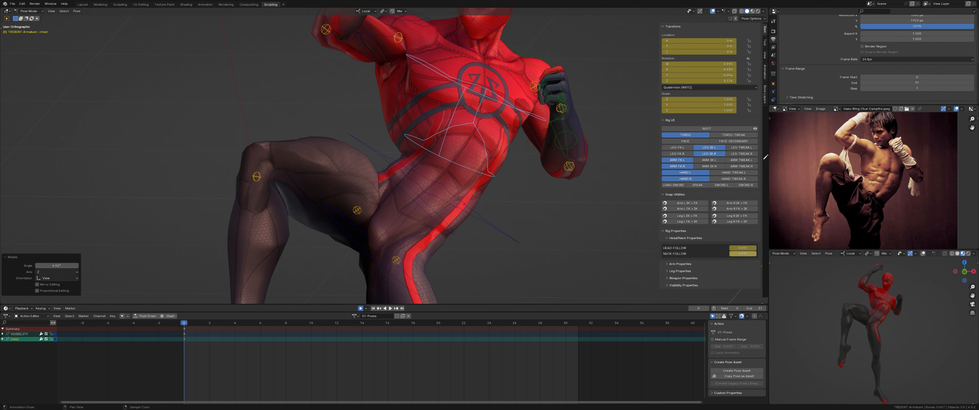
# Step: Draw a curved line-of-action annotation over the fighter's torso in the reference photo, from the chest down to the hip
pyautogui.scroll(-4, 516, 153)
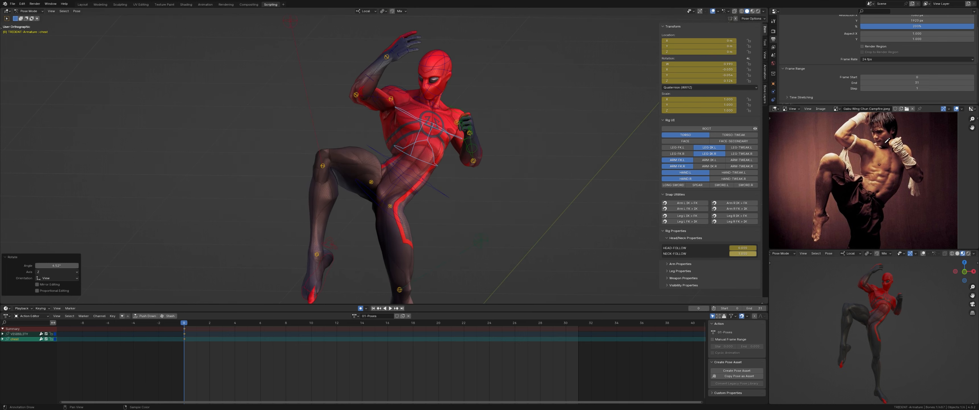
pyautogui.moveTo(887, 141); pyautogui.dragTo(869, 189)
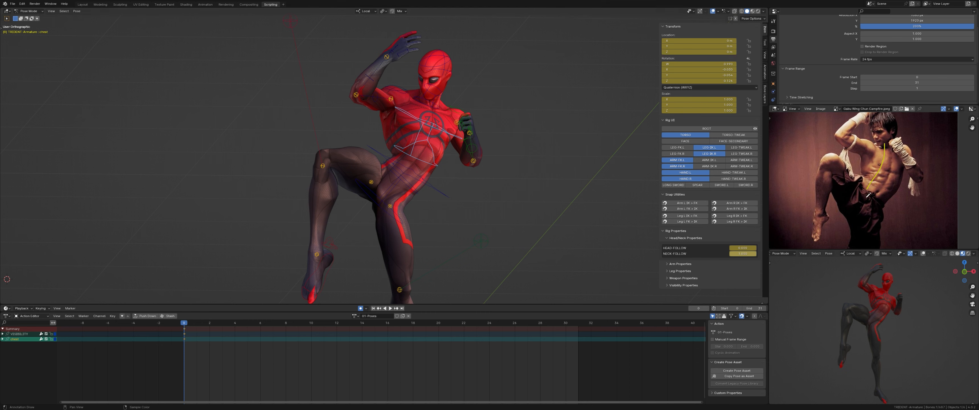
pyautogui.moveTo(867, 190); pyautogui.dragTo(852, 208)
# Step: Move the raised right foot's IK control inward, closer to the standing leg
pyautogui.keyDown('shift'); pyautogui.moveTo(366, 207); pyautogui.dragTo(381, 183, button='middle'); pyautogui.keyUp('shift')
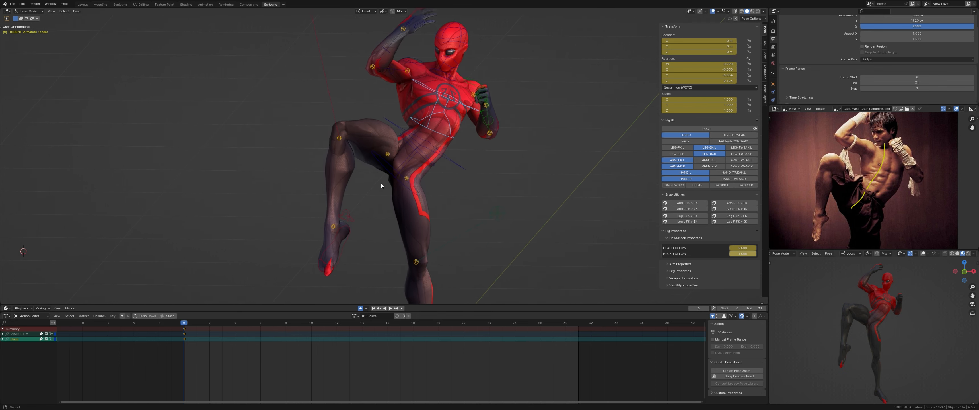
pyautogui.keyDown('shift'); pyautogui.moveTo(361, 208); pyautogui.dragTo(379, 174, button='middle'); pyautogui.keyUp('shift')
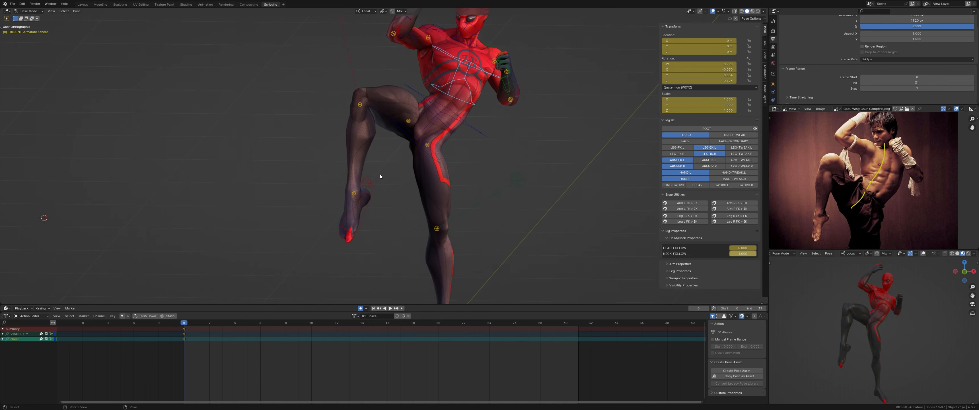
pyautogui.click(366, 205)
pyautogui.press('g')
pyautogui.click(390, 195)
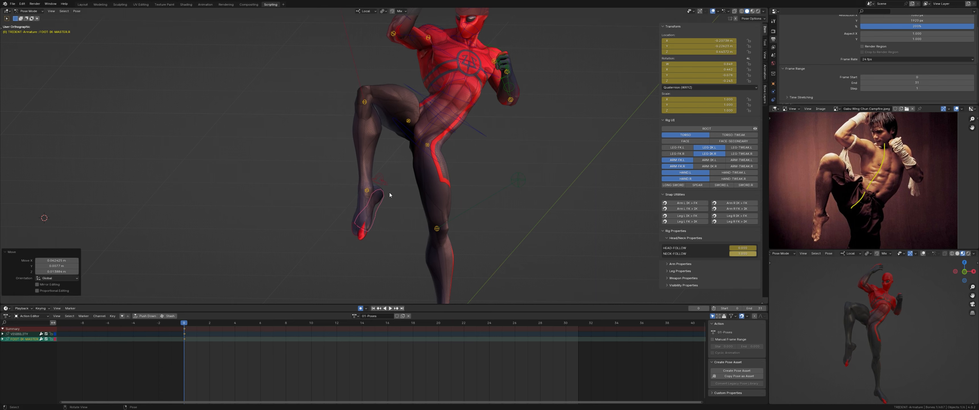
# Step: Reposition the raised right foot from behind and rotate its IK control to adjust the foot's angle
pyautogui.moveTo(389, 195); pyautogui.dragTo(487, 182, button='middle')
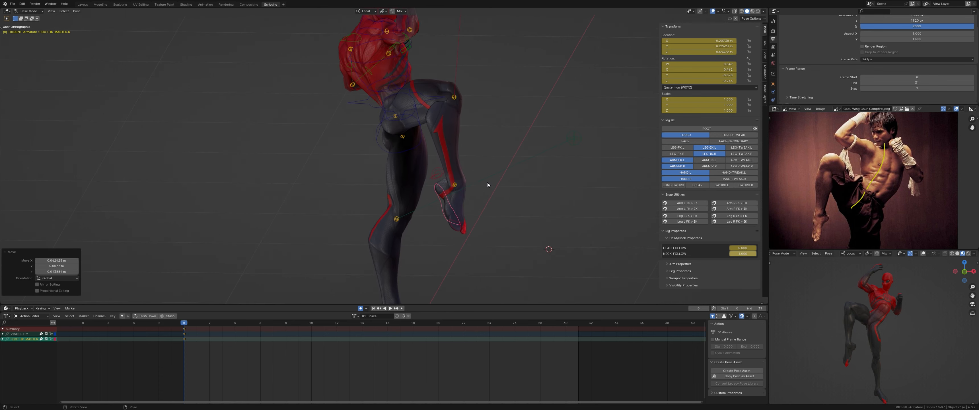
pyautogui.press('g')
pyautogui.click(481, 188)
pyautogui.press('r')
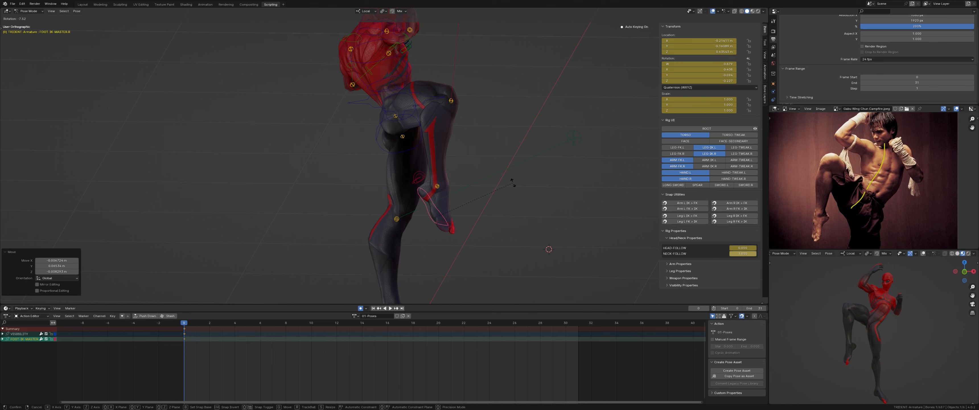
pyautogui.click(512, 180)
pyautogui.press('g')
pyautogui.click(507, 160)
# Step: Move the right leg's IK pole target from a high view to redirect the raised knee
pyautogui.scroll(-5, 507, 160)
pyautogui.moveTo(504, 154); pyautogui.dragTo(425, 163, button='middle')
pyautogui.click(425, 163)
pyautogui.press('g')
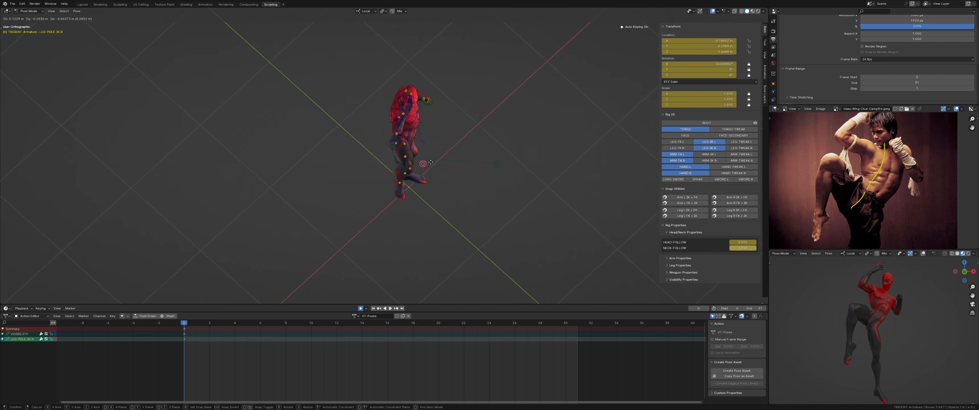
pyautogui.click(422, 162)
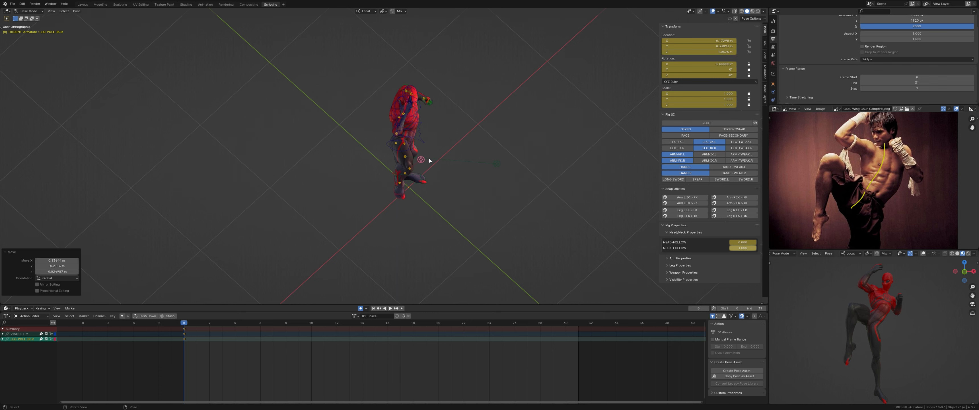
# Step: Move the torso control slightly sideways to shift the body's weight over the standing leg
pyautogui.moveTo(422, 161); pyautogui.dragTo(411, 124, button='middle')
pyautogui.scroll(2, 456, 131)
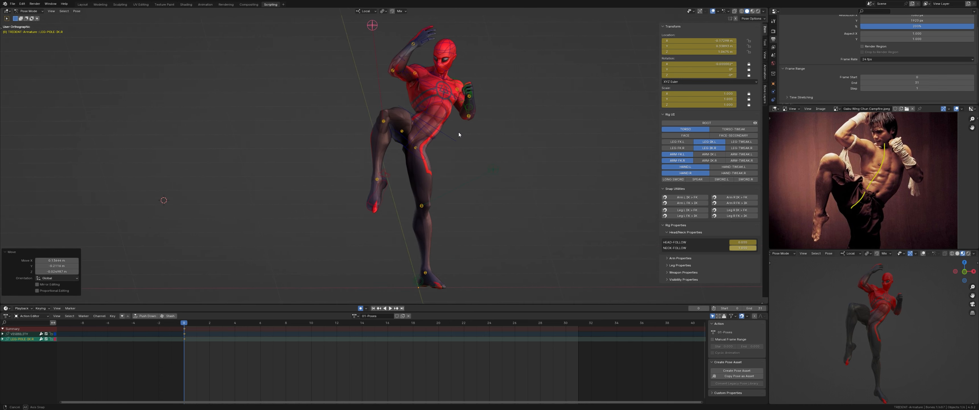
pyautogui.click(440, 135)
pyautogui.press('g')
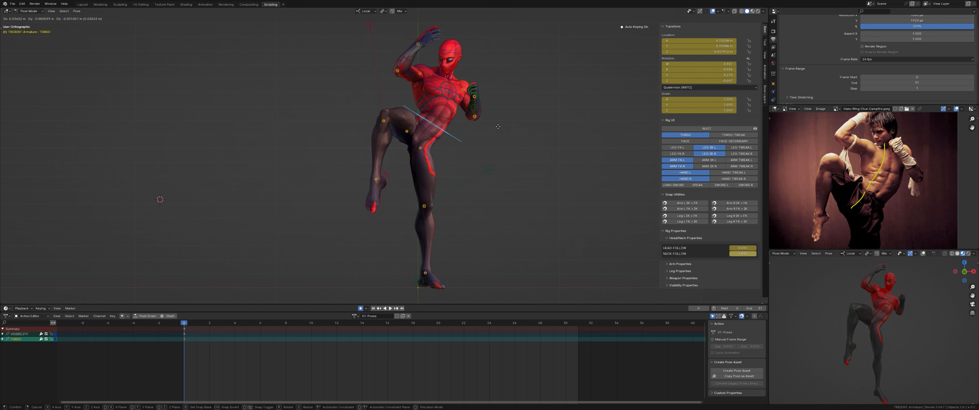
pyautogui.click(498, 126)
pyautogui.scroll(-2, 493, 126)
pyautogui.scroll(2, 481, 133)
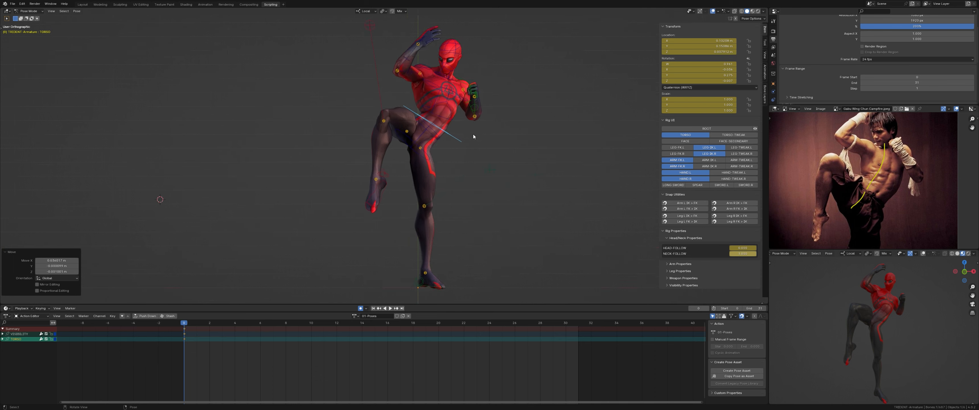
# Step: Compare the upper body with the reference photo and display the rig's Face controls
pyautogui.scroll(1, 475, 134)
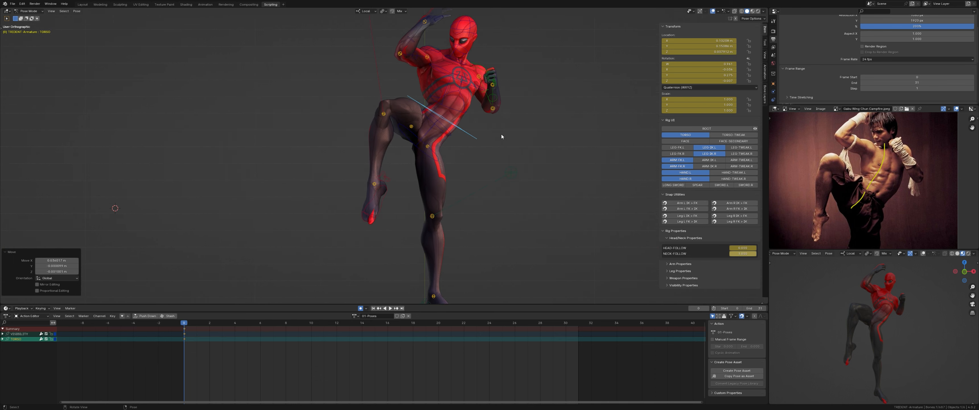
pyautogui.scroll(2, 501, 133)
pyautogui.keyDown('shift'); pyautogui.moveTo(516, 102); pyautogui.dragTo(438, 204, button='middle'); pyautogui.keyUp('shift')
pyautogui.scroll(3, 420, 142)
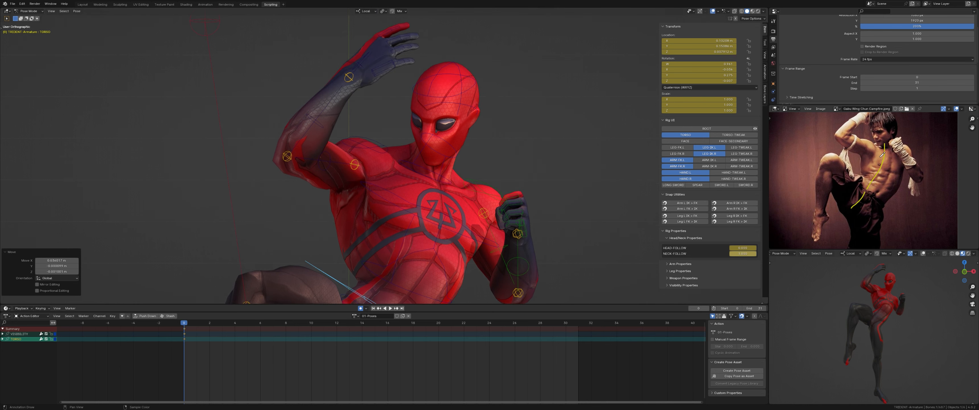
pyautogui.moveTo(876, 161); pyautogui.dragTo(872, 184, button='middle')
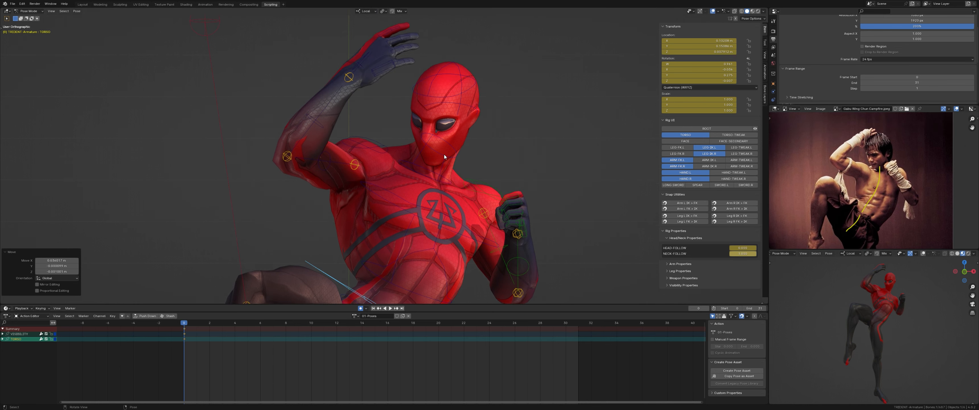
pyautogui.moveTo(410, 196); pyautogui.dragTo(423, 209, button='middle')
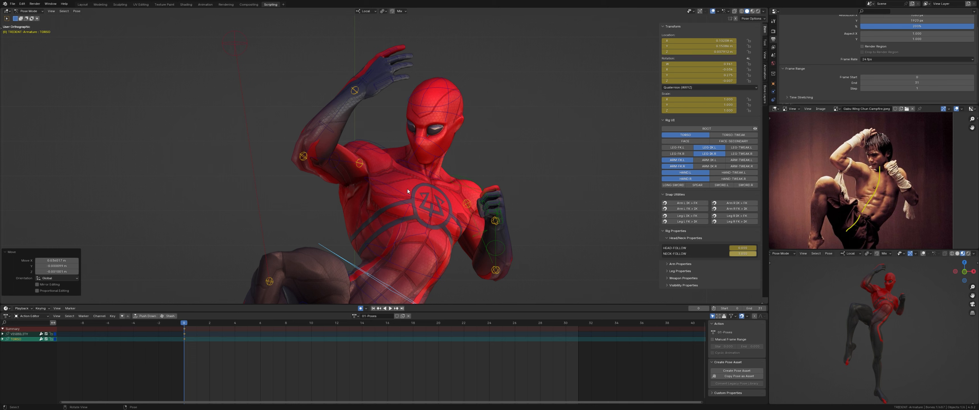
pyautogui.scroll(3, 452, 138)
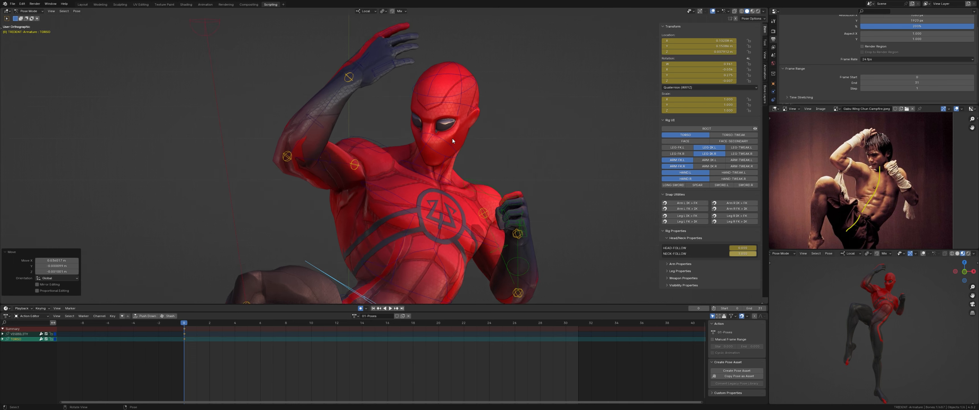
pyautogui.click(685, 140)
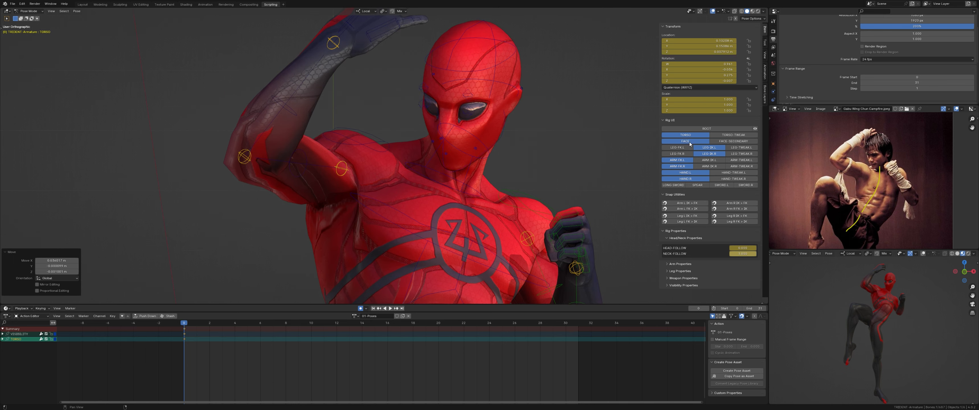
# Step: Move the left eyebrow control down toward the eye to give the face a frown
pyautogui.scroll(2, 503, 81)
pyautogui.click(526, 44)
pyautogui.press('g')
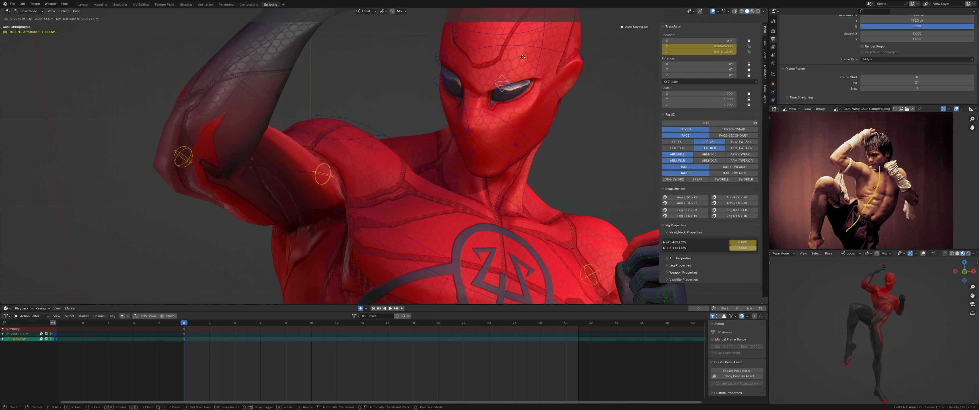
pyautogui.click(524, 59)
pyautogui.click(450, 57)
# Step: Copy the left eyebrow's pose and paste it flipped on the X axis to the right eyebrow
pyautogui.click(504, 81)
pyautogui.moveTo(504, 80); pyautogui.dragTo(485, 99, button='middle')
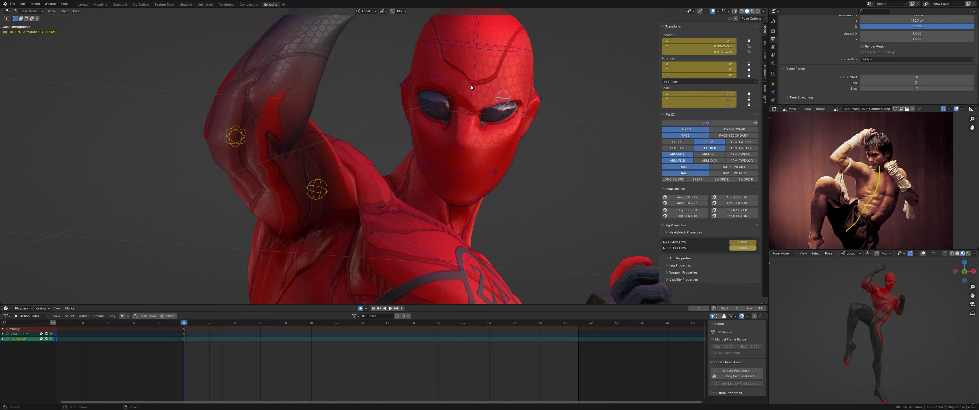
pyautogui.hotkey('ctrl', 'c')
pyautogui.hotkey('ctrl', 'shift', 'v')
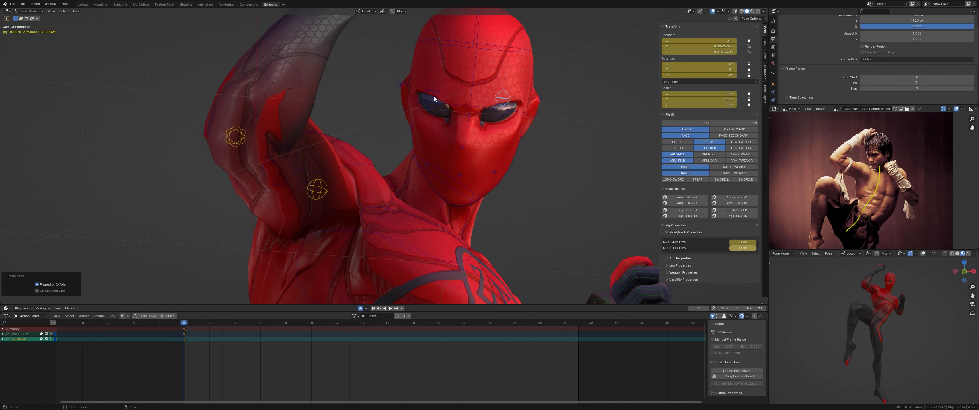
# Step: Rotate the neck control from the side to adjust the head's forward tilt
pyautogui.scroll(-4, 553, 149)
pyautogui.moveTo(553, 149); pyautogui.dragTo(451, 155, button='middle')
pyautogui.scroll(-2, 496, 148)
pyautogui.click(456, 156)
pyautogui.press('r')
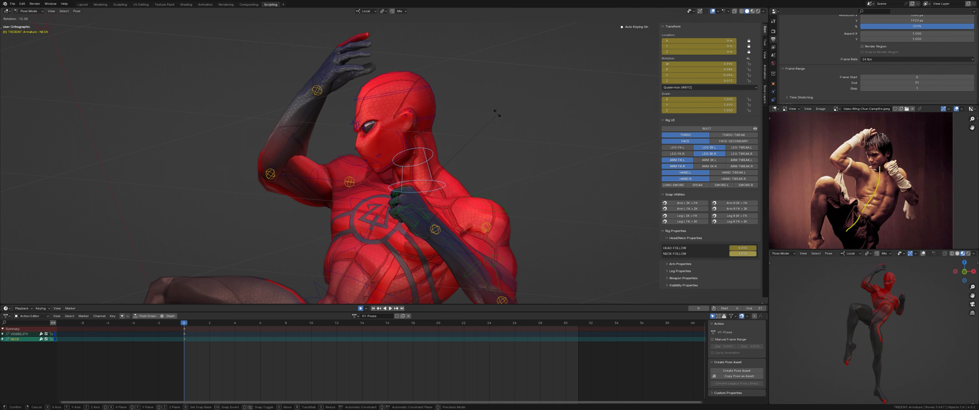
pyautogui.click(482, 116)
# Step: Examine the full pose from several angles against the reference photo's torso, legs and arms
pyautogui.scroll(-3, 429, 168)
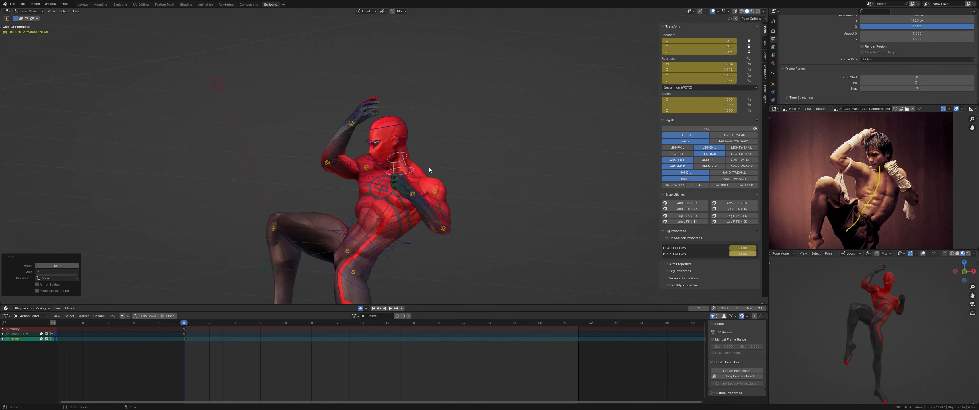
pyautogui.scroll(-3, 432, 181)
pyautogui.moveTo(414, 212); pyautogui.dragTo(497, 156, button='middle')
pyautogui.scroll(3, 424, 223)
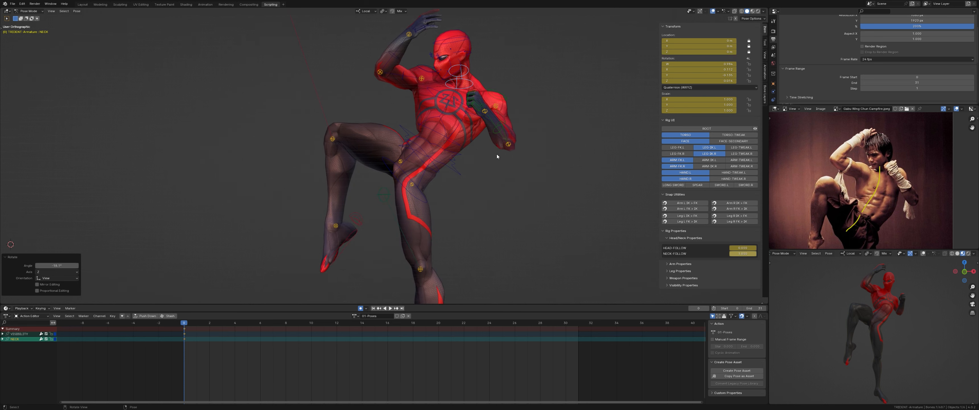
pyautogui.moveTo(857, 208); pyautogui.dragTo(856, 169, button='middle')
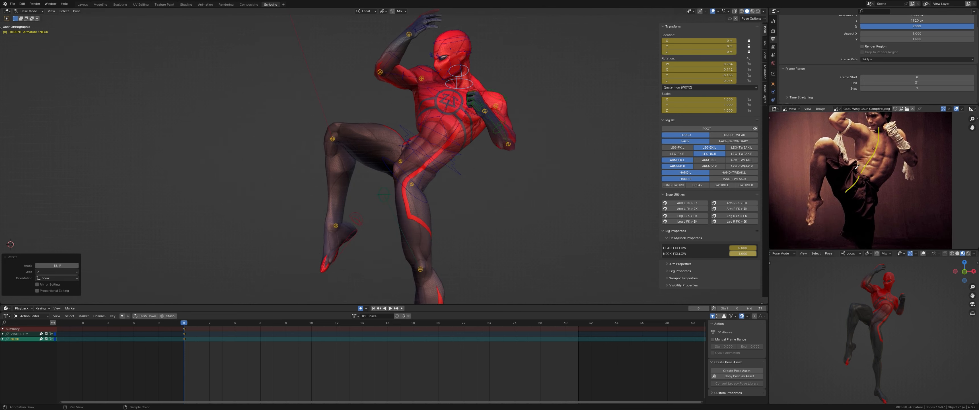
pyautogui.moveTo(857, 211); pyautogui.dragTo(855, 203, button='middle')
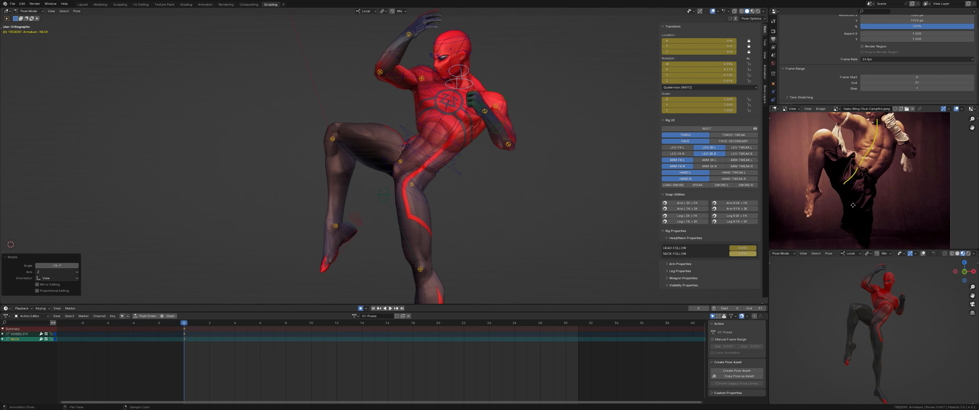
pyautogui.moveTo(862, 162)
pyautogui.mouseDown(button='middle')
pyautogui.moveTo(856, 197)
pyautogui.moveTo(858, 187)
pyautogui.mouseUp(button='middle')
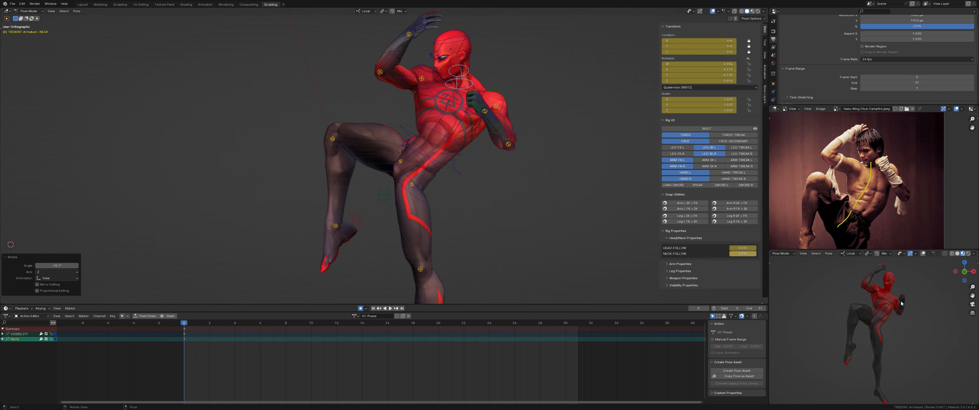
pyautogui.scroll(6, 513, 113)
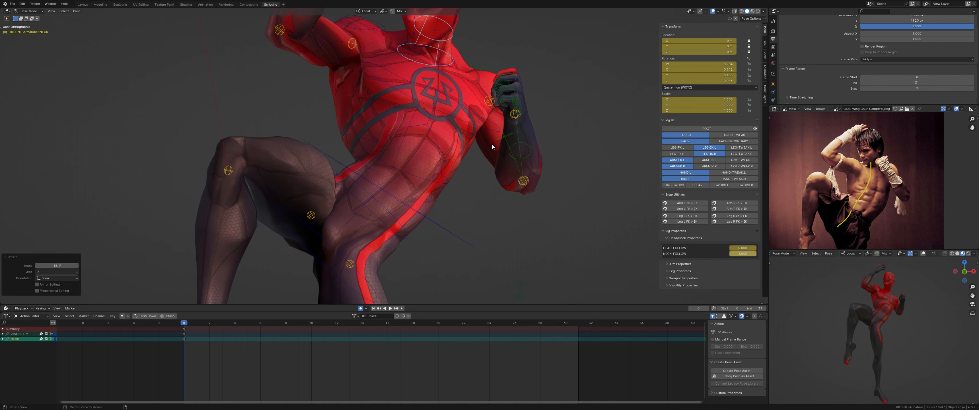
pyautogui.scroll(-6, 495, 146)
pyautogui.moveTo(508, 144); pyautogui.dragTo(463, 144, button='middle')
pyautogui.scroll(3, 509, 117)
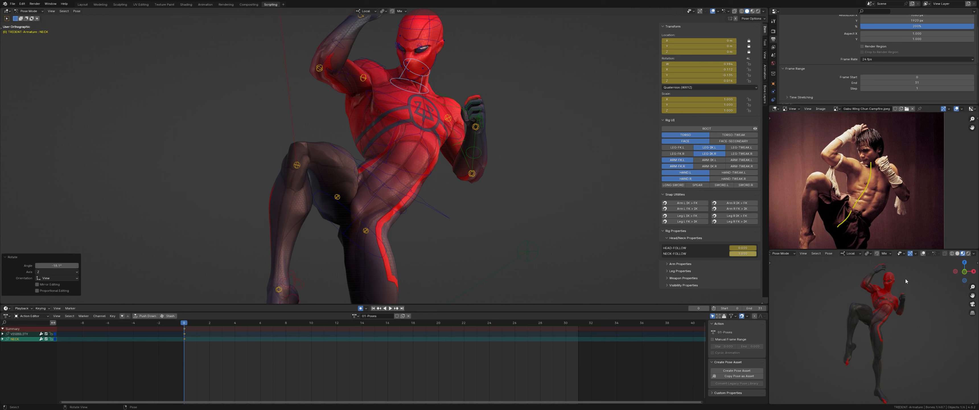
# Step: Show the small comparison viewport as a flat silhouette and rotate the left upper arm FK control slightly about its local Y axis
pyautogui.click(957, 253)
pyautogui.click(462, 148)
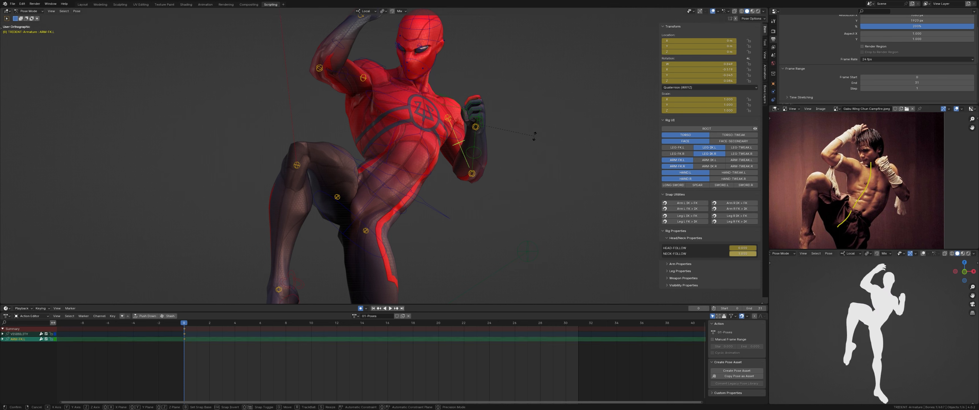
pyautogui.press('r')
pyautogui.press('y')
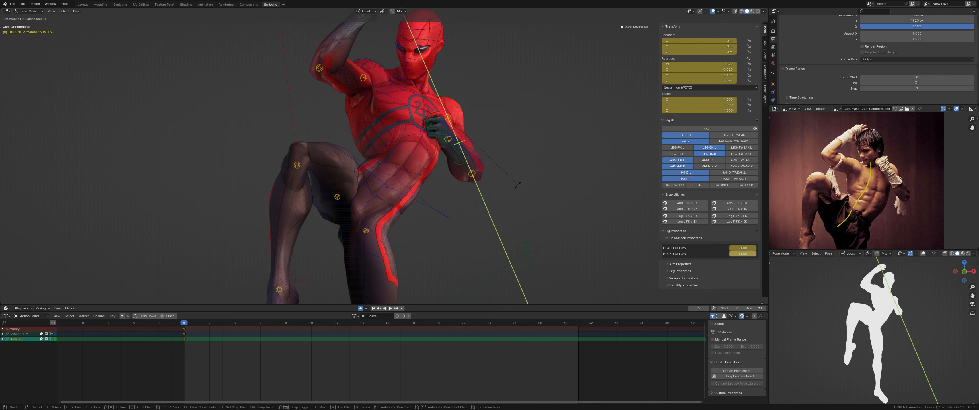
pyautogui.click(519, 175)
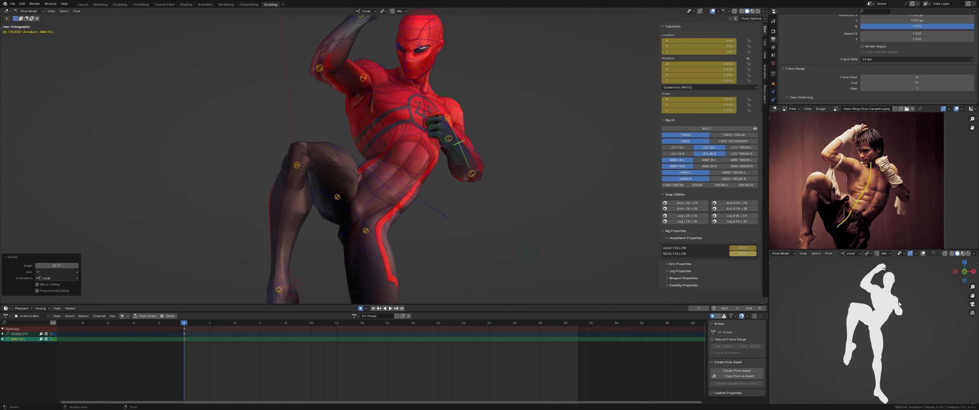
pyautogui.hotkey('ctrl', 'z')
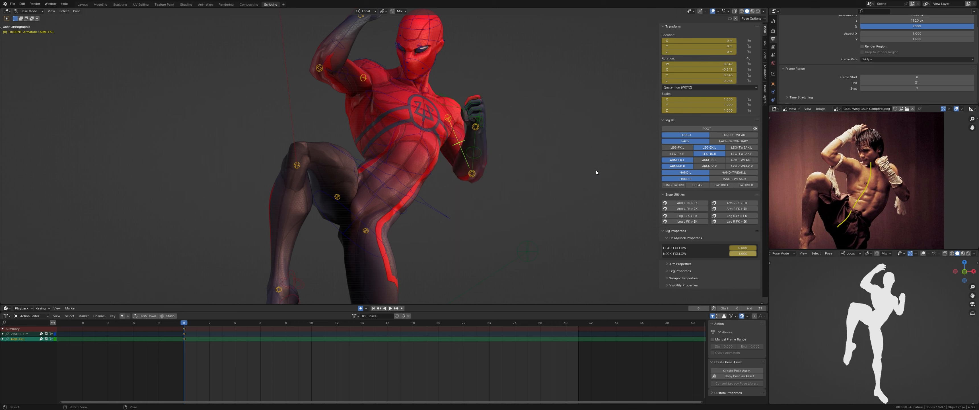
pyautogui.press('r')
pyautogui.press('y')
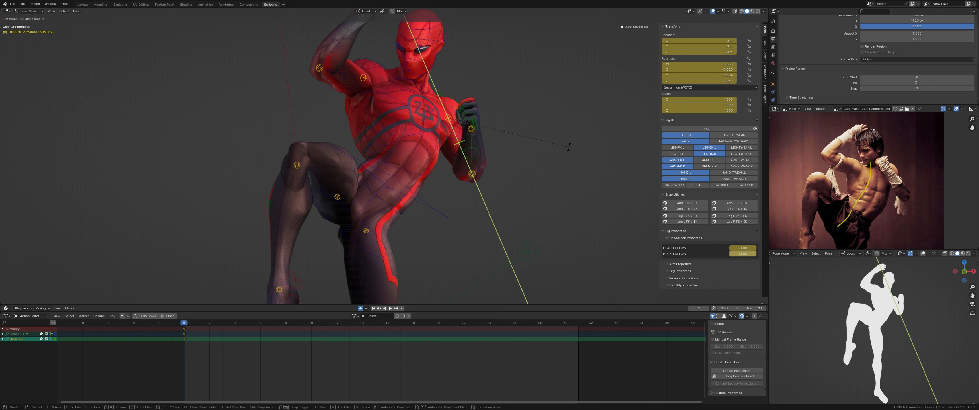
pyautogui.click(572, 144)
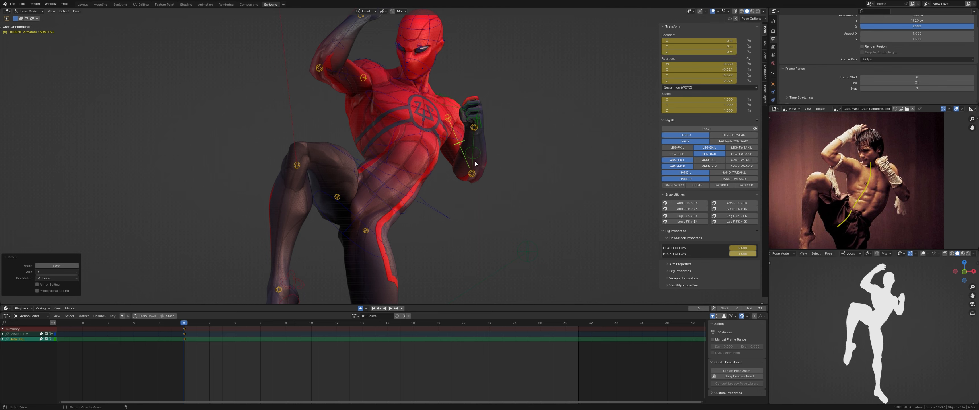
# Step: Try to twist the chest control about its local Z axis as seen from above, and undo the twist
pyautogui.moveTo(499, 170); pyautogui.dragTo(463, 167, button='middle')
pyautogui.scroll(2, 451, 172)
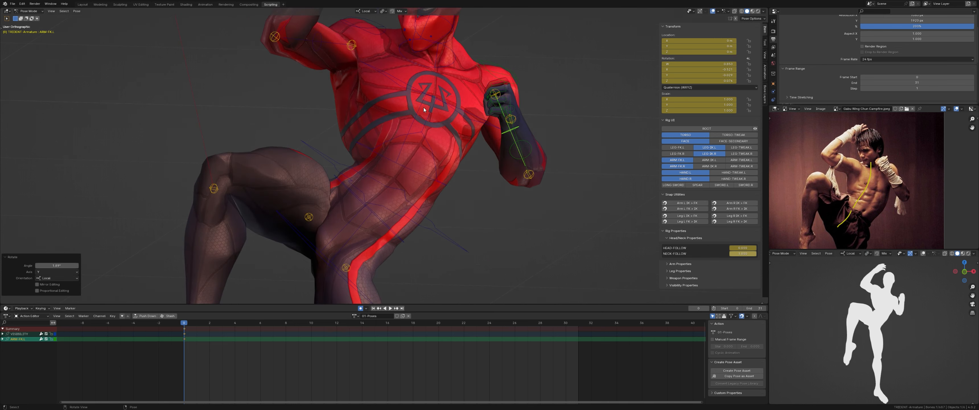
pyautogui.click(424, 108)
pyautogui.keyDown('shift'); pyautogui.moveTo(424, 108); pyautogui.dragTo(403, 156, button='middle'); pyautogui.keyUp('shift')
pyautogui.moveTo(403, 133); pyautogui.dragTo(418, 174, button='middle')
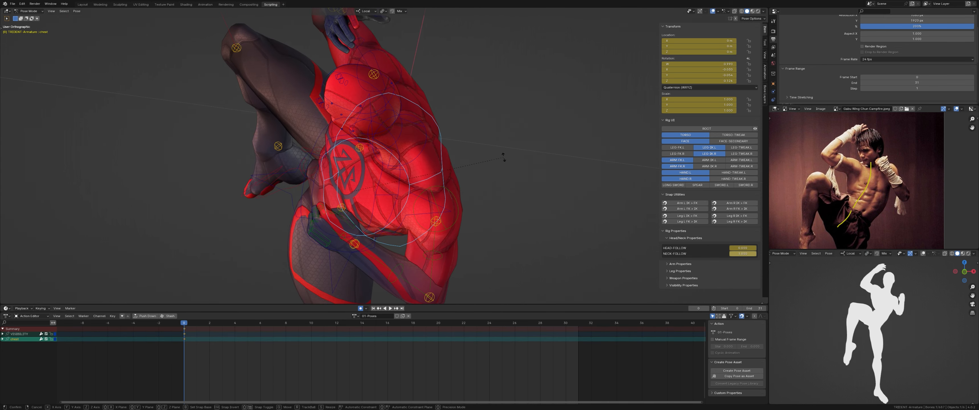
pyautogui.press('r')
pyautogui.press('z')
pyautogui.press('z')
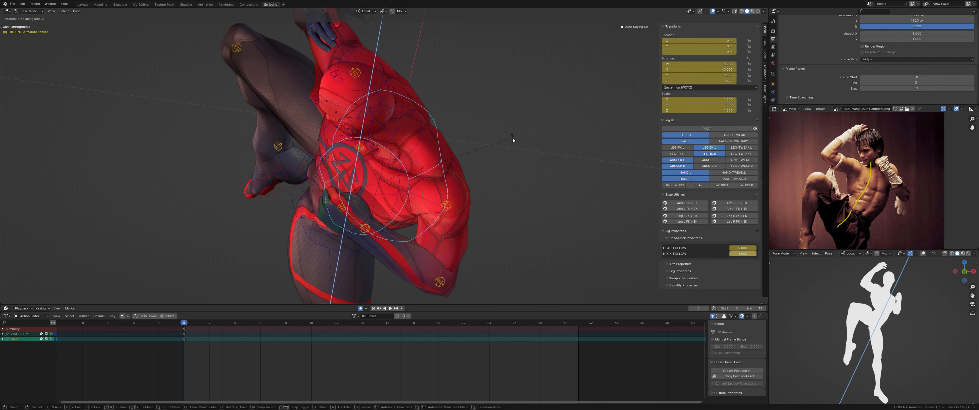
pyautogui.click(512, 138)
pyautogui.scroll(-5, 411, 159)
pyautogui.moveTo(411, 159); pyautogui.dragTo(444, 155, button='middle')
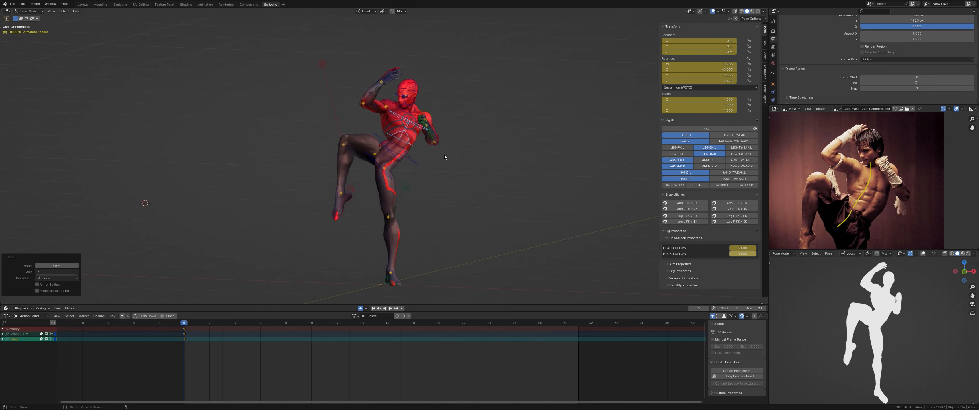
pyautogui.hotkey('ctrl', 'z')
# Step: Rotate the chest control by a small amount about its local Z axis
pyautogui.scroll(2, 452, 148)
pyautogui.press('r')
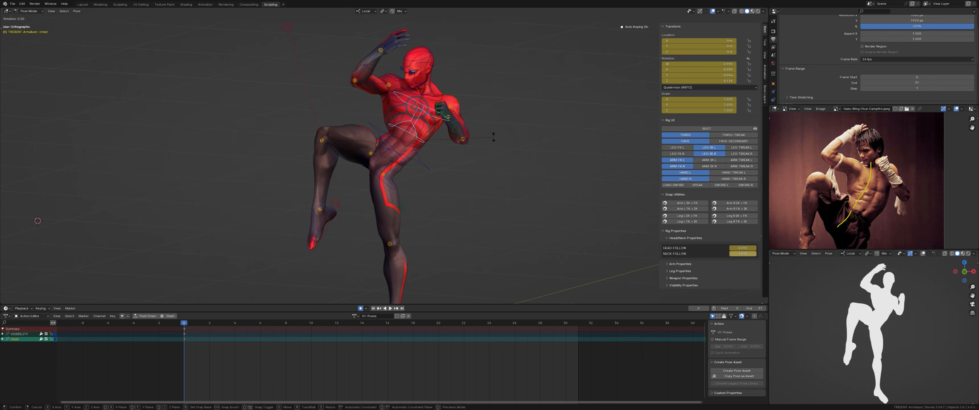
pyautogui.press('z')
pyautogui.press('z')
pyautogui.click(496, 134)
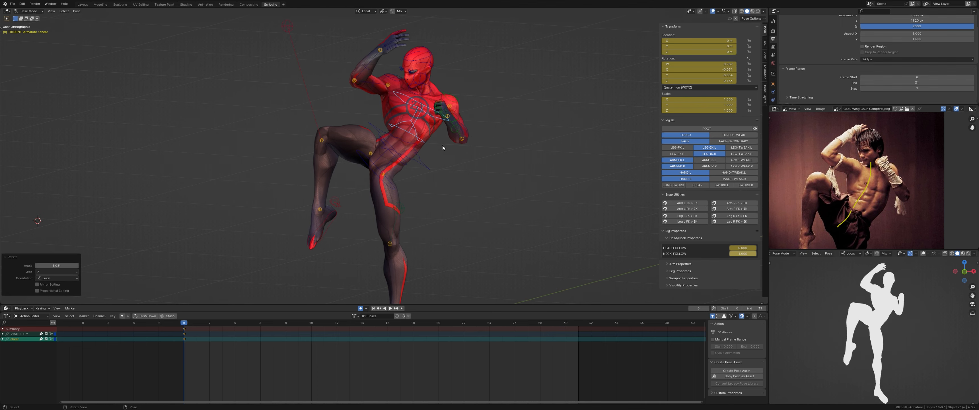
# Step: Twist the torso control about its local Z axis to turn the hips and upper body together
pyautogui.click(442, 148)
pyautogui.moveTo(442, 148); pyautogui.dragTo(505, 156, button='middle')
pyautogui.press('r')
pyautogui.press('z')
pyautogui.press('z')
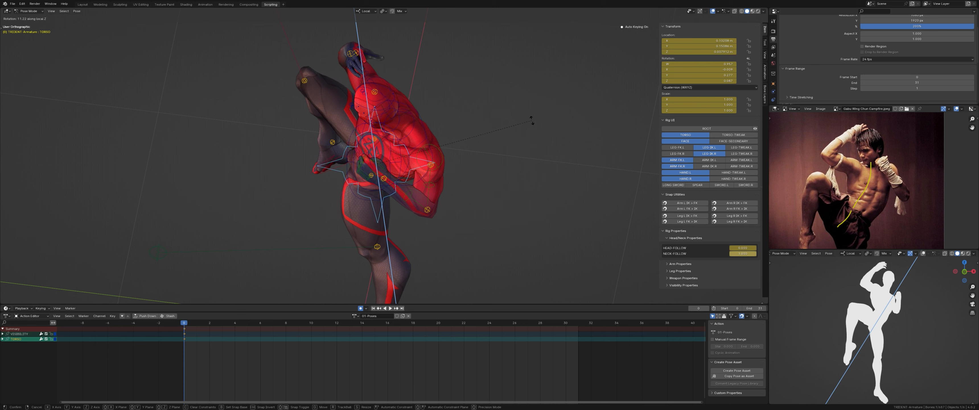
pyautogui.click(531, 117)
pyautogui.scroll(-3, 422, 167)
pyautogui.moveTo(421, 168); pyautogui.dragTo(498, 128, button='middle')
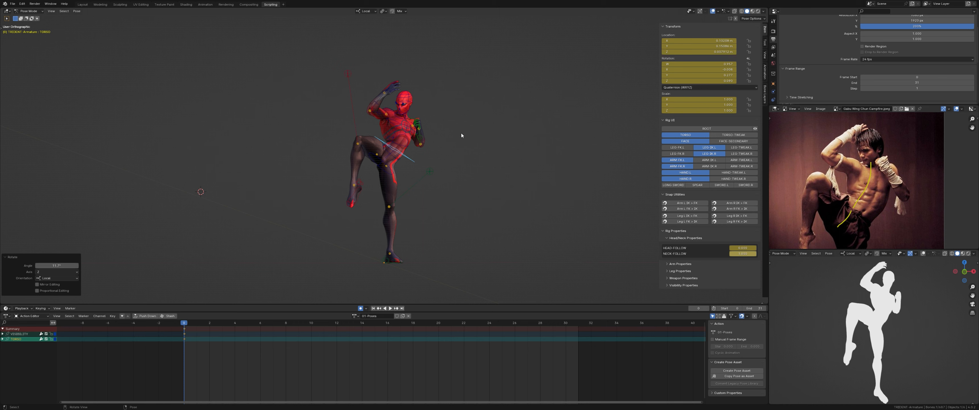
# Step: Advance the timeline to frame 1 and compare the whole pose with the full-length reference photo
pyautogui.press('space')
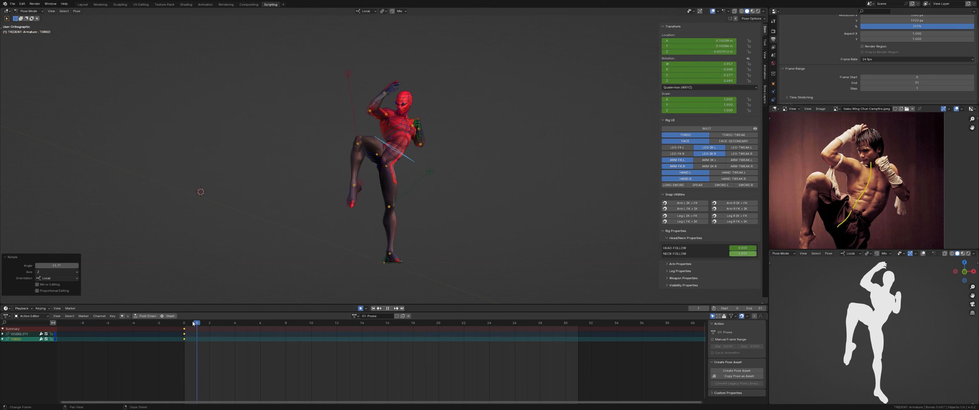
pyautogui.press('space')
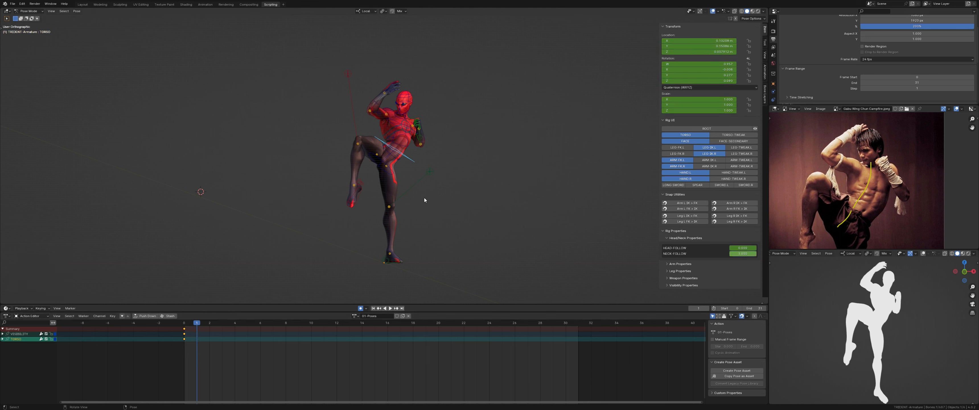
pyautogui.scroll(-4, 870, 188)
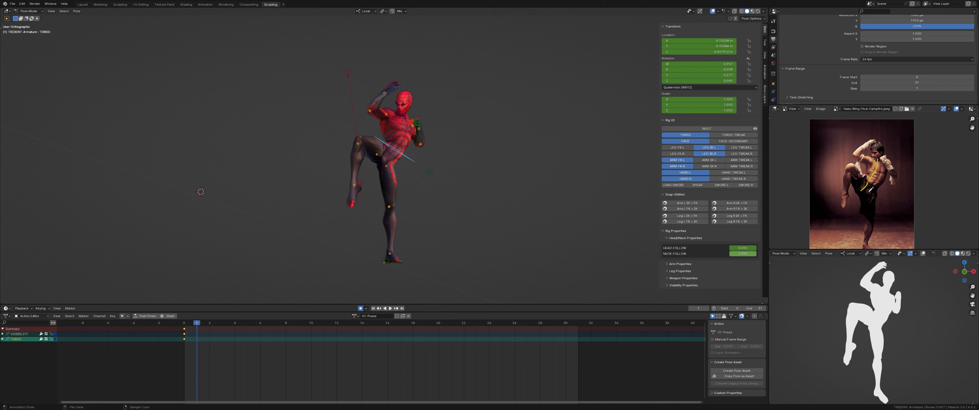
pyautogui.scroll(4, 416, 143)
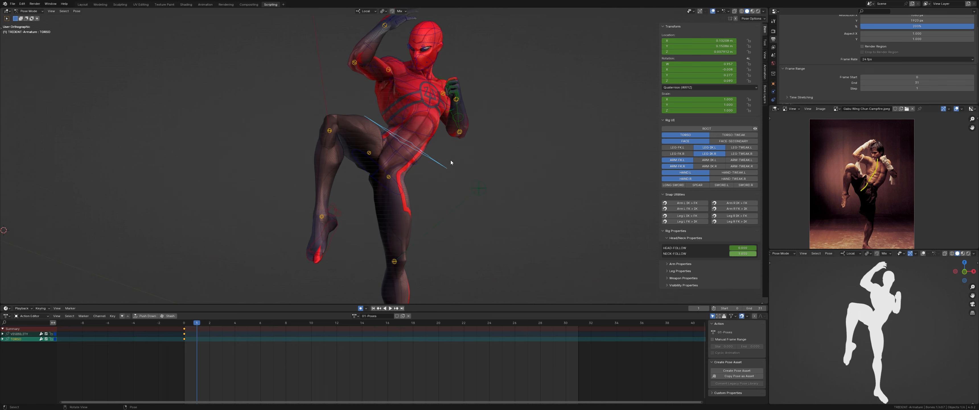
pyautogui.scroll(2, 424, 161)
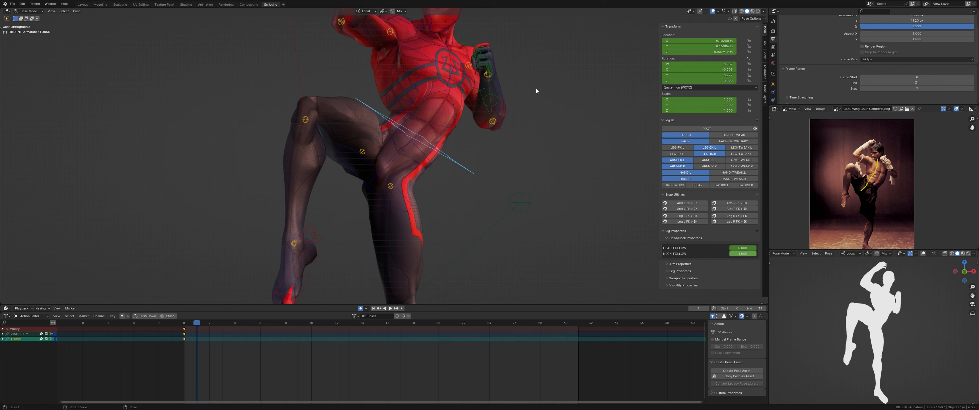
pyautogui.moveTo(536, 88); pyautogui.dragTo(470, 166, button='middle')
pyautogui.scroll(-2, 518, 105)
pyautogui.scroll(-2, 494, 126)
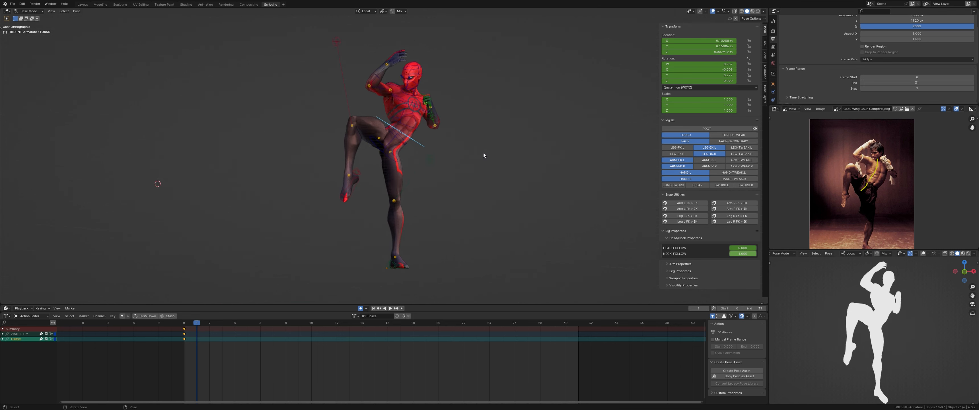
pyautogui.scroll(1, 472, 149)
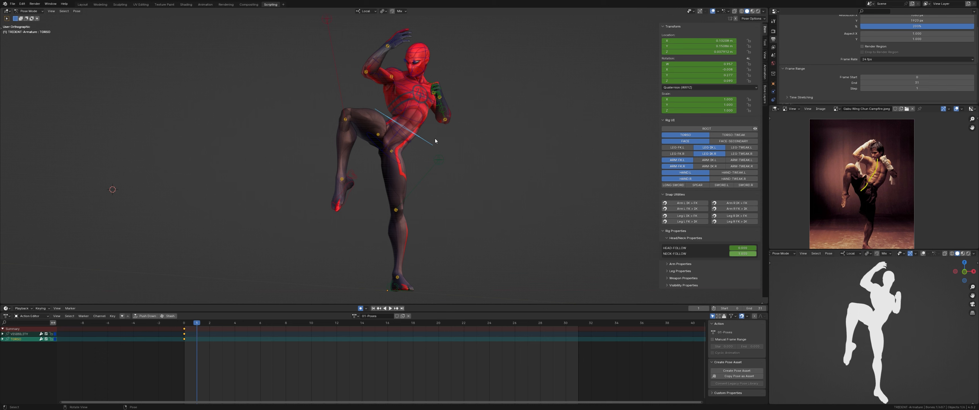
# Step: Shift the torso control slightly sideways along the global X axis on frame 1
pyautogui.press('r')
pyautogui.press('x')
pyautogui.press('Escape')
pyautogui.press('g')
pyautogui.press('x')
pyautogui.press('x')
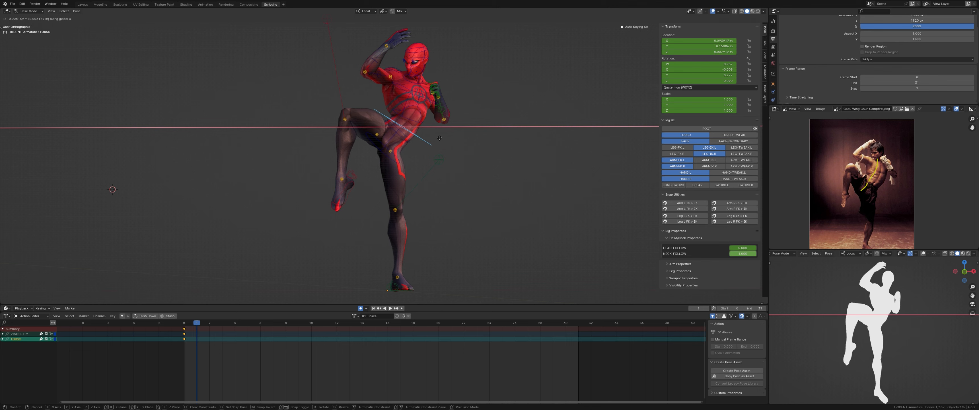
pyautogui.click(439, 138)
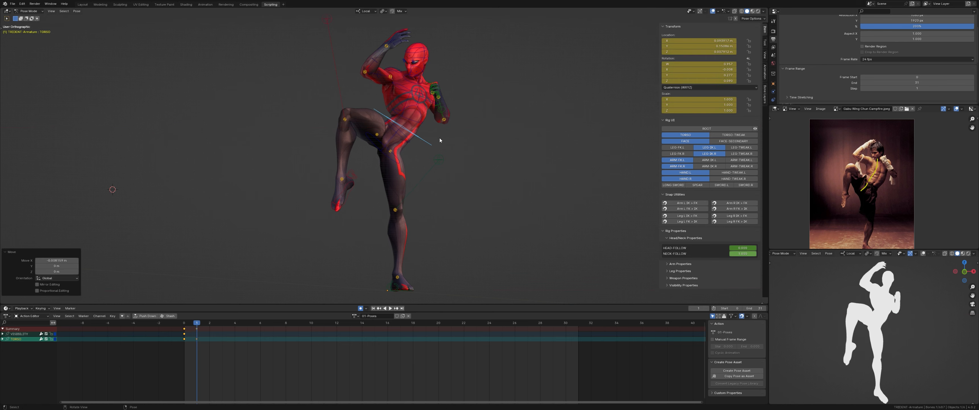
# Step: Tilt the chest control very slightly in the view plane on frame 1
pyautogui.scroll(5, 440, 138)
pyautogui.click(426, 125)
pyautogui.press('r')
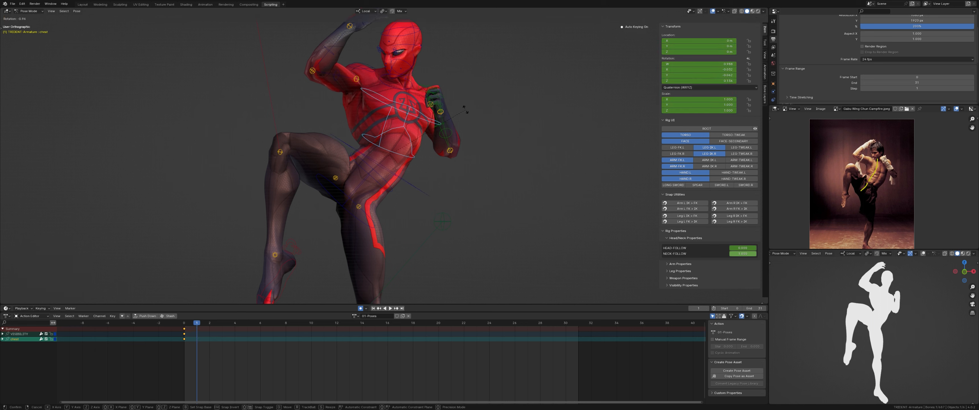
pyautogui.click(466, 111)
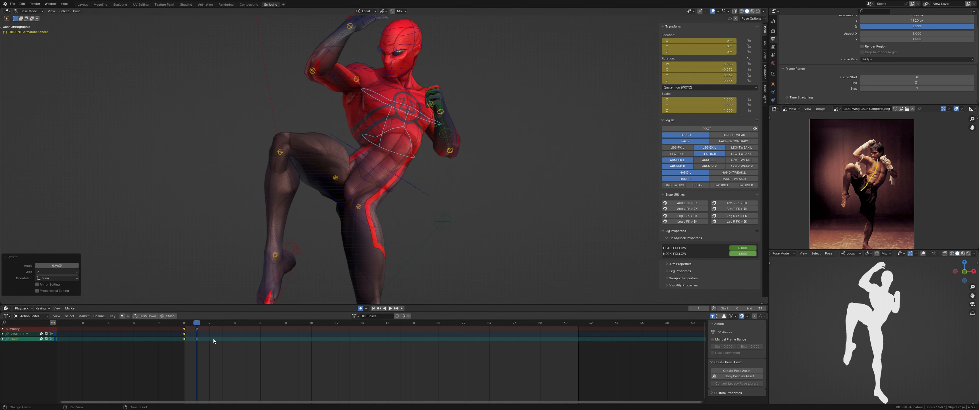
# Step: Duplicate the chest control's keyframe from frame 0 to frame 1
pyautogui.click(201, 334)
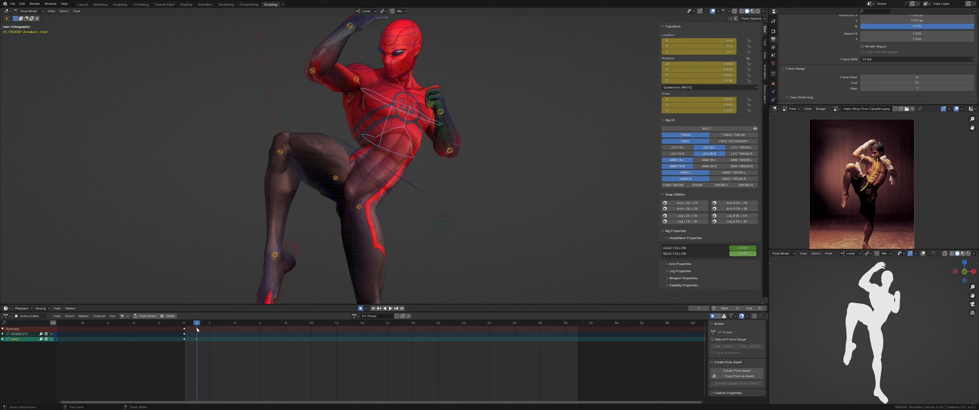
pyautogui.hotkey('shift', 'd')
pyautogui.click(184, 333)
pyautogui.click(196, 333)
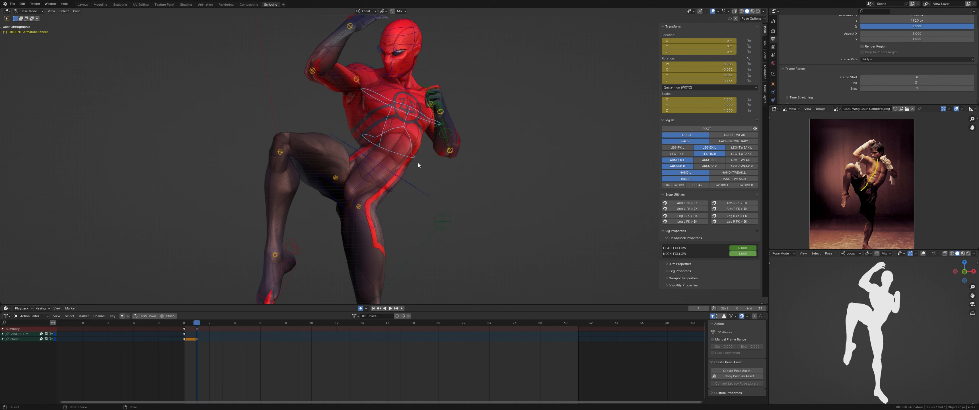
# Step: Rotate the torso control a few degrees about its local Z axis on frame 1
pyautogui.keyDown('alt'); pyautogui.moveTo(365, 200); pyautogui.dragTo(419, 206); pyautogui.keyUp('alt')
pyautogui.scroll(-3, 436, 174)
pyautogui.scroll(3, 376, 193)
pyautogui.click(419, 206)
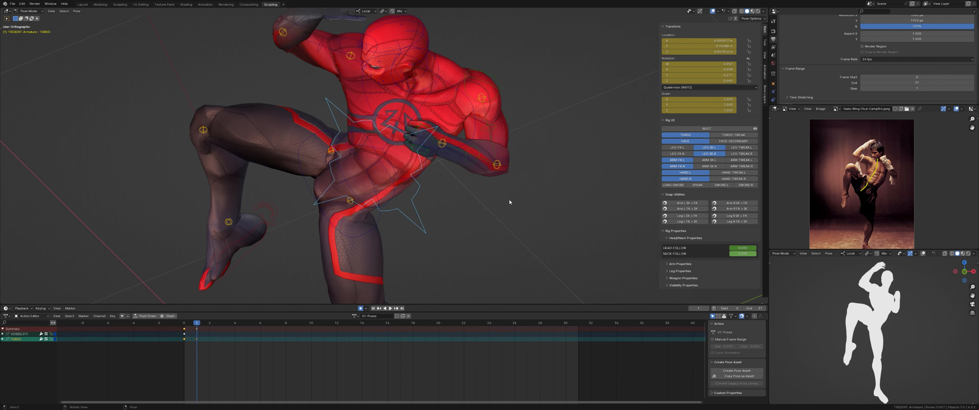
pyautogui.press('r')
pyautogui.press('z')
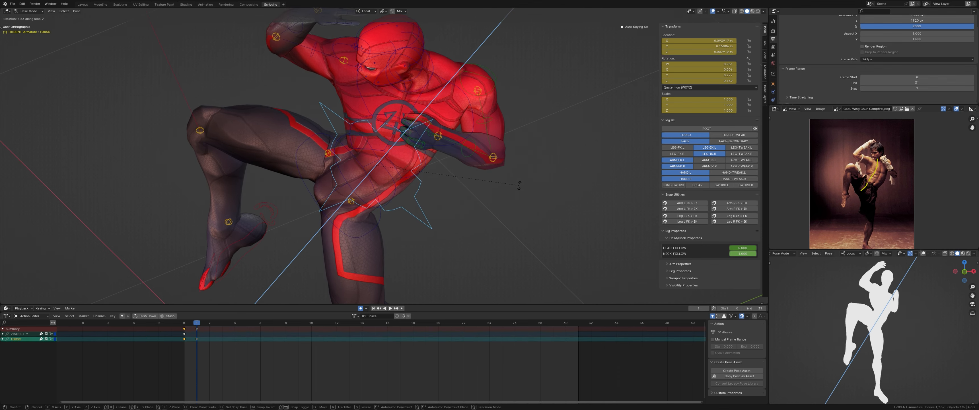
pyautogui.click(520, 185)
# Step: Move the raised foot's IK control up and in toward the standing leg to lift the bent knee
pyautogui.scroll(-3, 446, 201)
pyautogui.moveTo(445, 202); pyautogui.dragTo(380, 191, button='middle')
pyautogui.scroll(3, 351, 200)
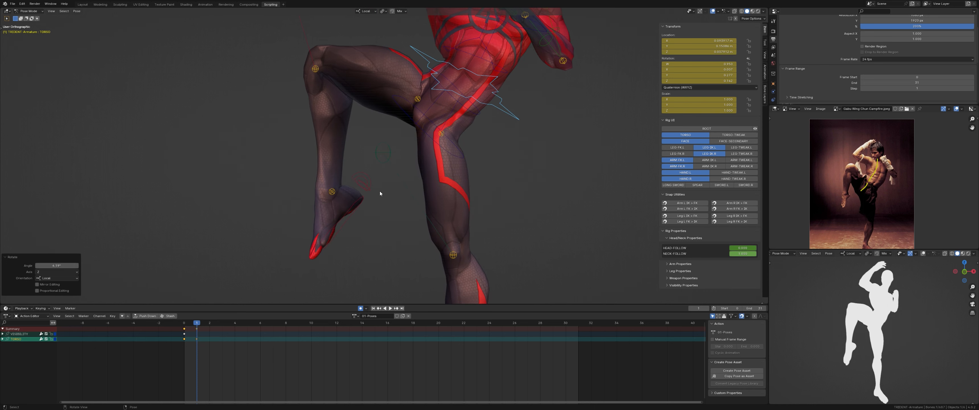
pyautogui.click(363, 200)
pyautogui.press('g')
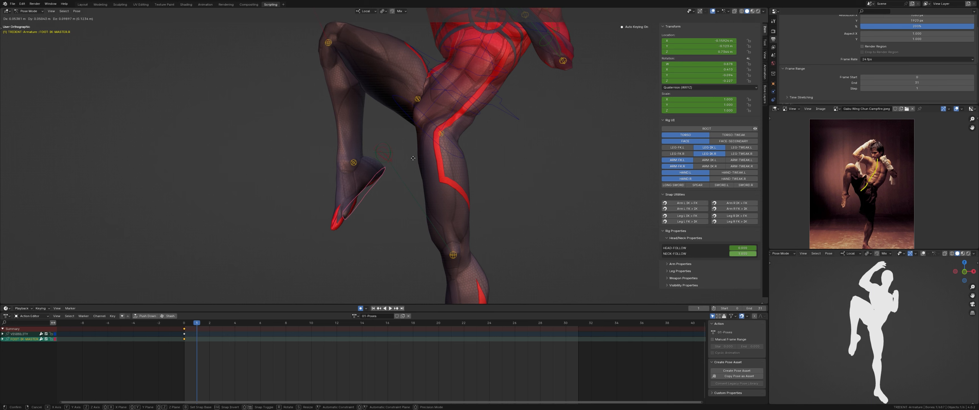
pyautogui.click(421, 157)
pyautogui.press('g')
pyautogui.click(410, 165)
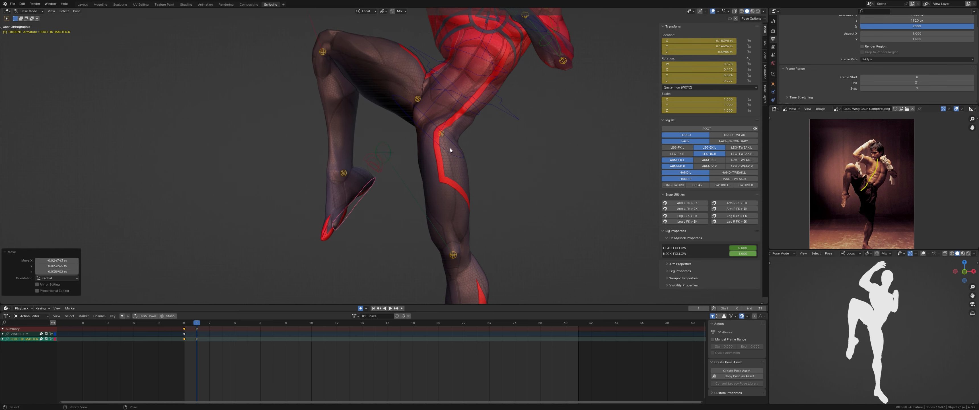
# Step: Refine the chest's lean over the raised leg with a small view-aligned rotation of its control
pyautogui.keyDown('shift'); pyautogui.moveTo(500, 114); pyautogui.dragTo(447, 195, button='middle'); pyautogui.keyUp('shift')
pyautogui.scroll(2, 455, 135)
pyautogui.keyDown('shift'); pyautogui.moveTo(455, 136); pyautogui.dragTo(425, 218, button='middle'); pyautogui.keyUp('shift')
pyautogui.scroll(-2, 434, 171)
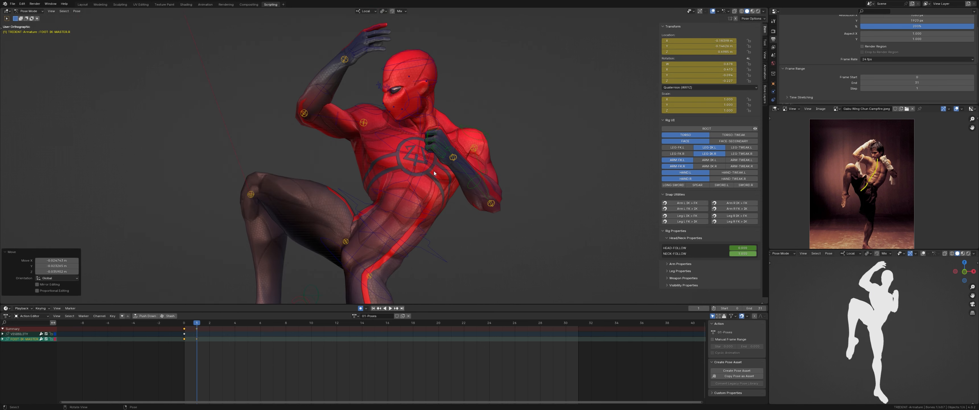
pyautogui.moveTo(434, 171); pyautogui.dragTo(469, 164, button='middle')
pyautogui.scroll(2, 421, 153)
pyautogui.click(470, 164)
pyautogui.press('r')
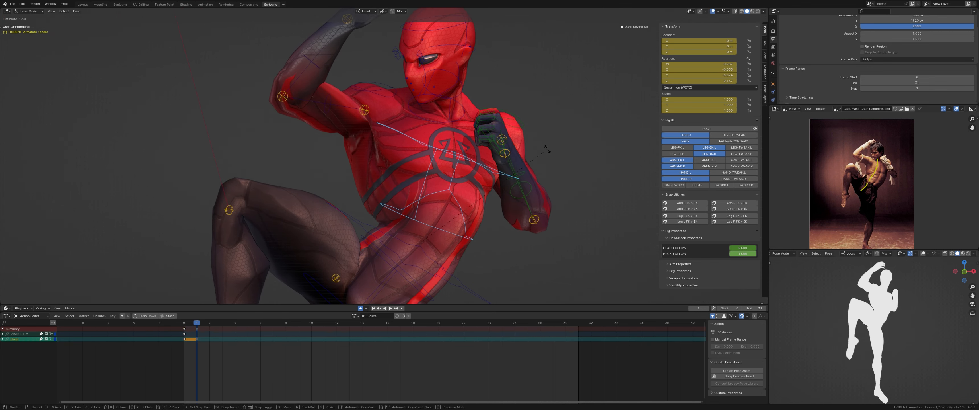
pyautogui.click(549, 148)
# Step: Adjust the head's tilt with small view-aligned rotations of the neck control and the head control
pyautogui.moveTo(549, 148); pyautogui.dragTo(432, 135, button='middle')
pyautogui.click(432, 135)
pyautogui.press('r')
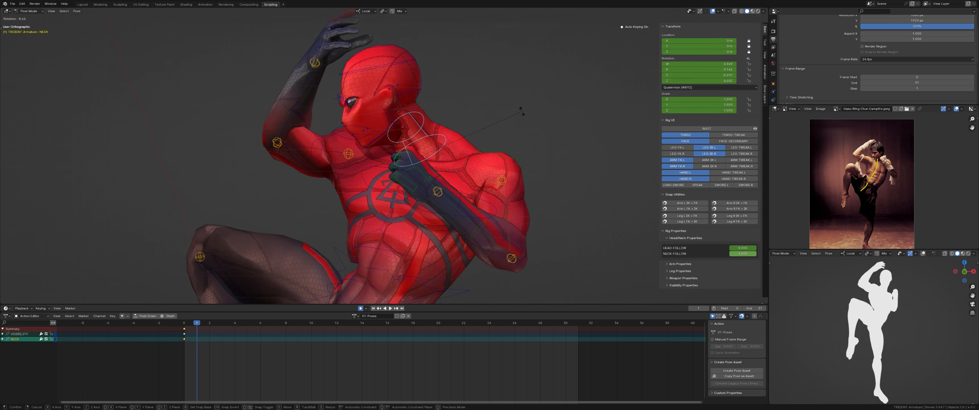
pyautogui.click(414, 86)
pyautogui.click(414, 86)
pyautogui.press('r')
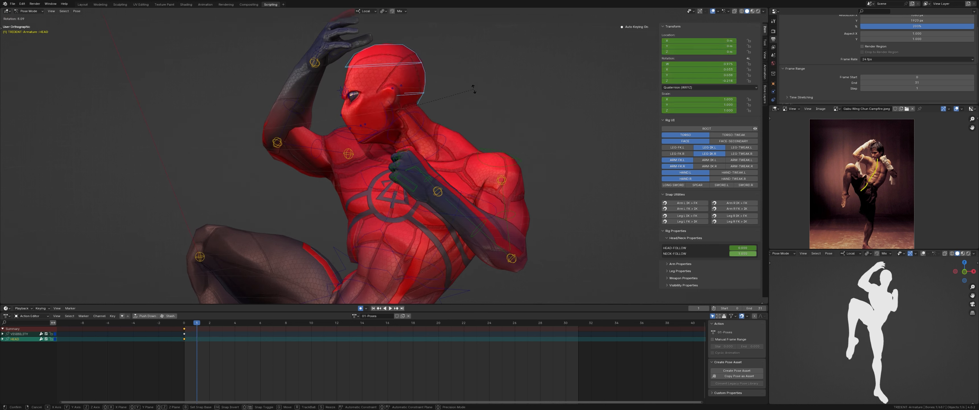
pyautogui.click(475, 90)
# Step: Rotate the shoulder control of the raised right arm slightly in the view plane
pyautogui.moveTo(503, 195); pyautogui.dragTo(516, 176, button='middle')
pyautogui.keyDown('shift'); pyautogui.moveTo(393, 166); pyautogui.dragTo(424, 171, button='middle'); pyautogui.keyUp('shift')
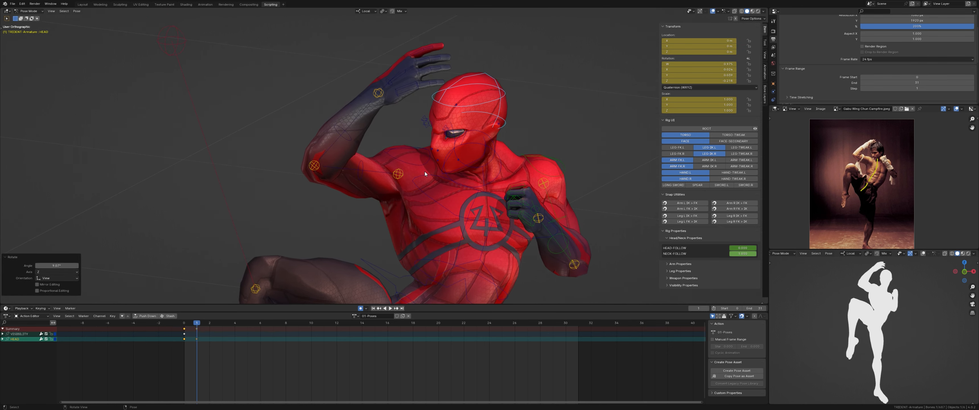
pyautogui.click(425, 164)
pyautogui.moveTo(474, 148); pyautogui.dragTo(525, 160, button='middle')
pyautogui.scroll(-3, 544, 148)
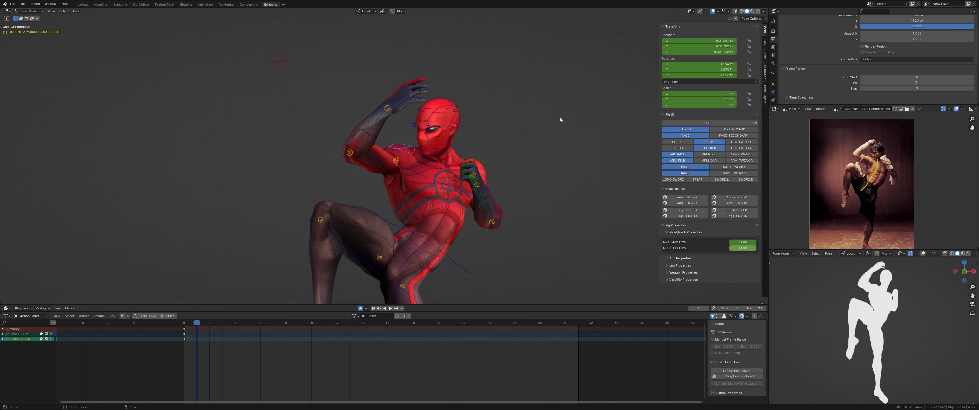
pyautogui.press('r')
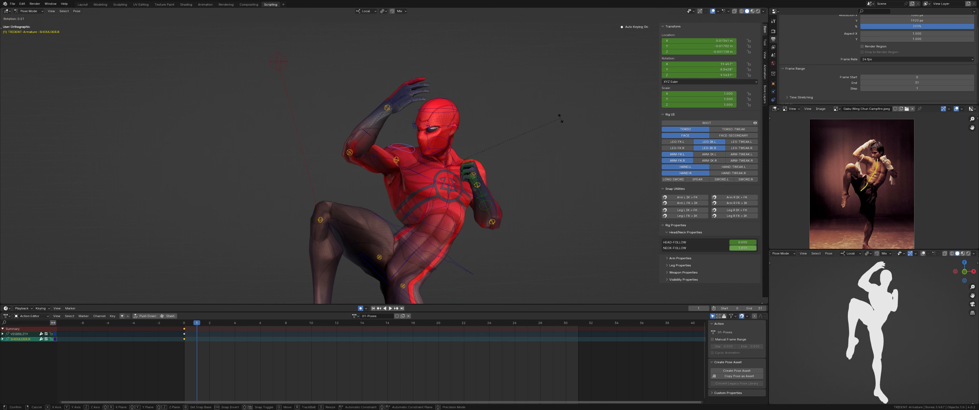
pyautogui.click(559, 119)
# Step: Rotate the raised arm's upper-arm FK control slightly in the view plane
pyautogui.scroll(1, 368, 149)
pyautogui.scroll(1, 384, 156)
pyautogui.click(385, 156)
pyautogui.press('r')
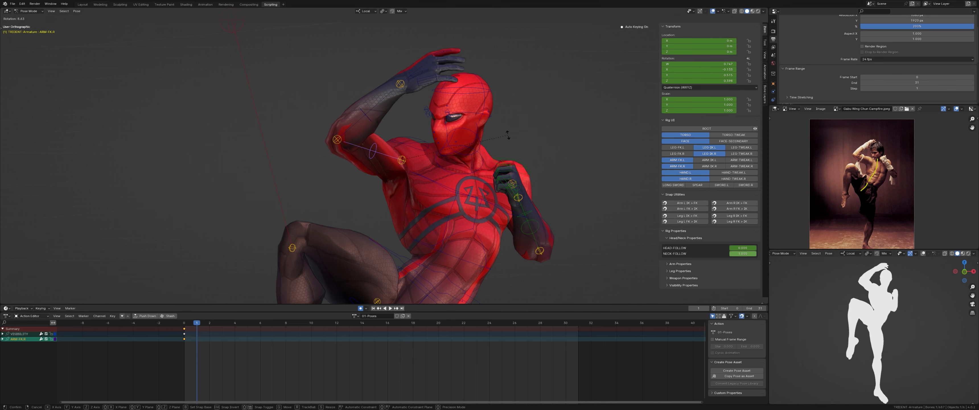
pyautogui.click(508, 135)
# Step: Rotate the guarding left arm's forearm FK control slightly from a different viewing angle
pyautogui.moveTo(604, 238); pyautogui.dragTo(500, 186, button='middle')
pyautogui.click(347, 206)
pyautogui.press('r')
pyautogui.click(367, 209)
pyautogui.click(545, 181)
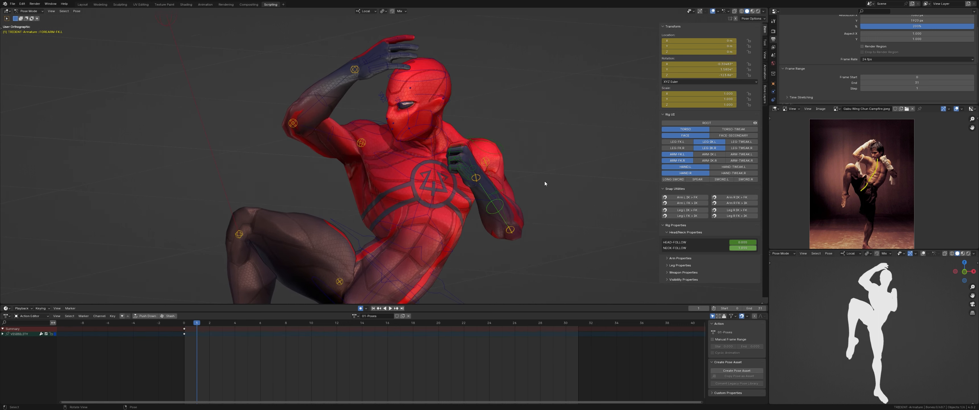
# Step: Refine the guarding left arm's upper-arm FK control with small rotations from three different viewing angles
pyautogui.click(503, 190)
pyautogui.moveTo(582, 180); pyautogui.dragTo(590, 176, button='middle')
pyautogui.press('r')
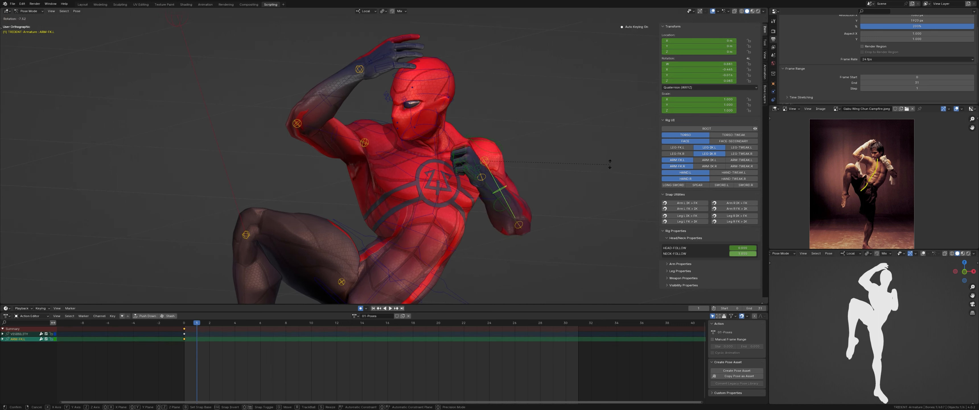
pyautogui.click(617, 160)
pyautogui.moveTo(592, 170); pyautogui.dragTo(537, 176, button='middle')
pyautogui.press('r')
pyautogui.click(534, 171)
pyautogui.moveTo(461, 190); pyautogui.dragTo(329, 197, button='middle')
pyautogui.press('r')
pyautogui.click(407, 170)
# Step: Rotate the hips control on frame 0 slightly from a side view of the pelvis
pyautogui.scroll(-5, 407, 168)
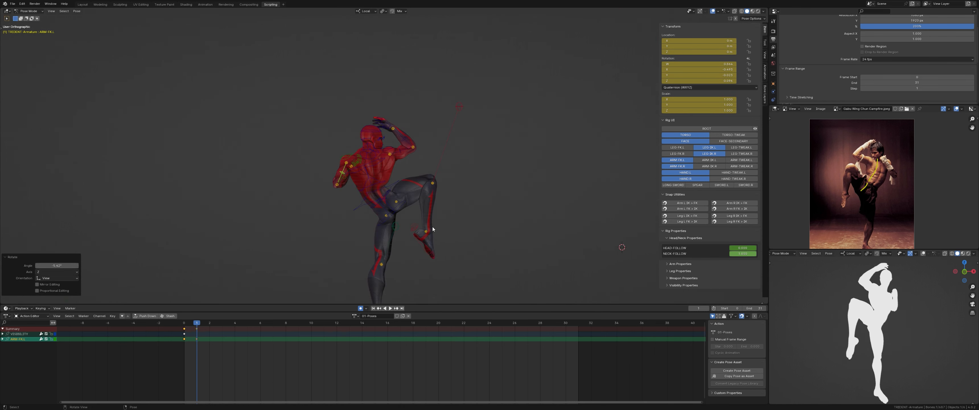
pyautogui.moveTo(442, 192); pyautogui.dragTo(406, 185, button='middle')
pyautogui.scroll(5, 492, 182)
pyautogui.press('Left')
pyautogui.keyDown('alt'); pyautogui.moveTo(492, 180); pyautogui.dragTo(511, 159); pyautogui.keyUp('alt')
pyautogui.scroll(3, 389, 215)
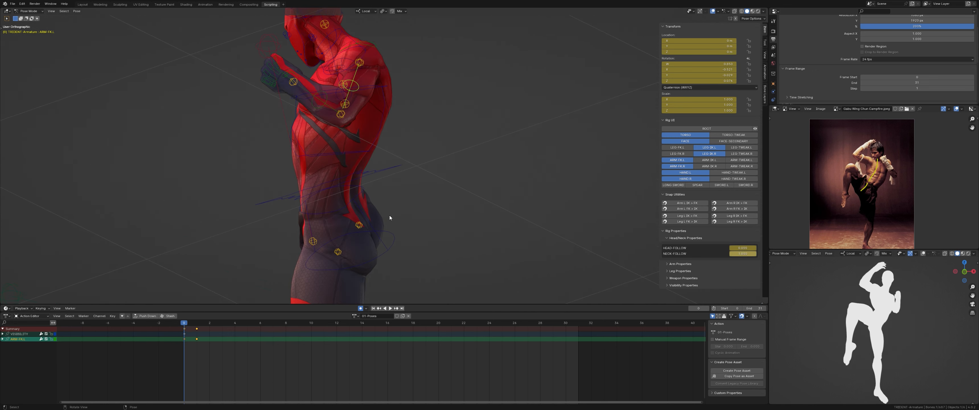
pyautogui.keyDown('alt'); pyautogui.moveTo(389, 215); pyautogui.dragTo(428, 219); pyautogui.keyUp('alt')
pyautogui.click(382, 243)
pyautogui.click(429, 218)
pyautogui.press('r')
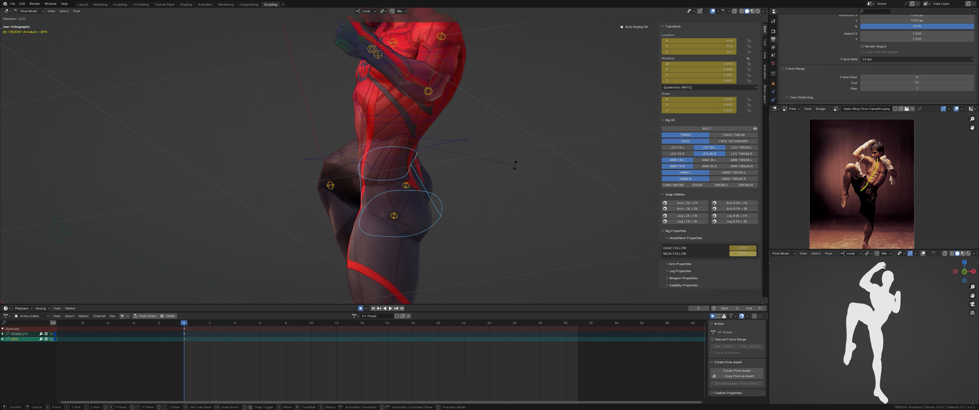
pyautogui.click(496, 182)
pyautogui.scroll(-5, 392, 201)
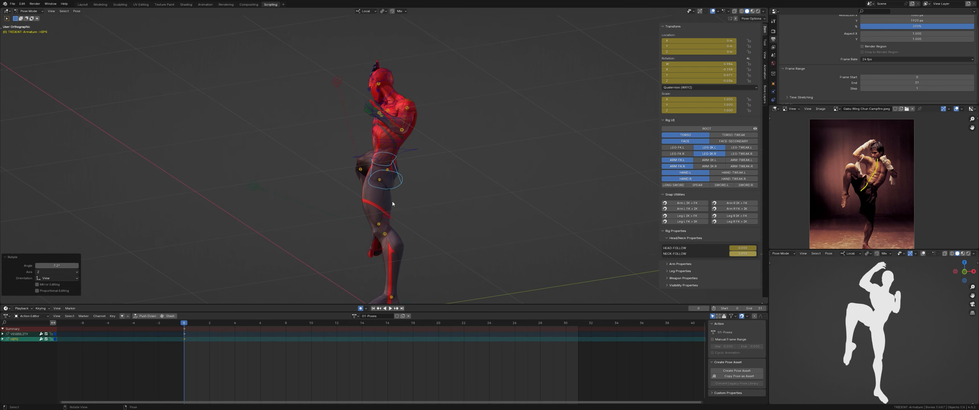
# Step: Compare the full-body poses on frames 0 and 1 by scrubbing between them, ending on frame 1
pyautogui.moveTo(392, 201); pyautogui.dragTo(436, 199, button='middle')
pyautogui.scroll(-4, 452, 212)
pyautogui.scroll(3, 422, 197)
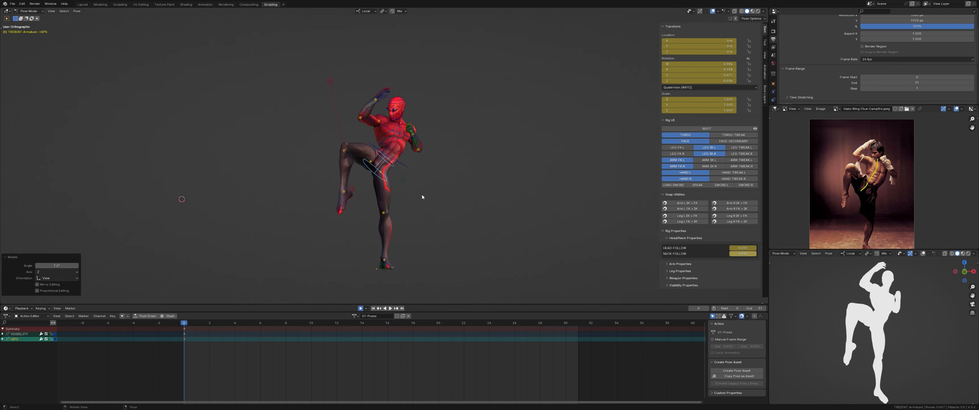
pyautogui.moveTo(185, 323); pyautogui.dragTo(197, 322)
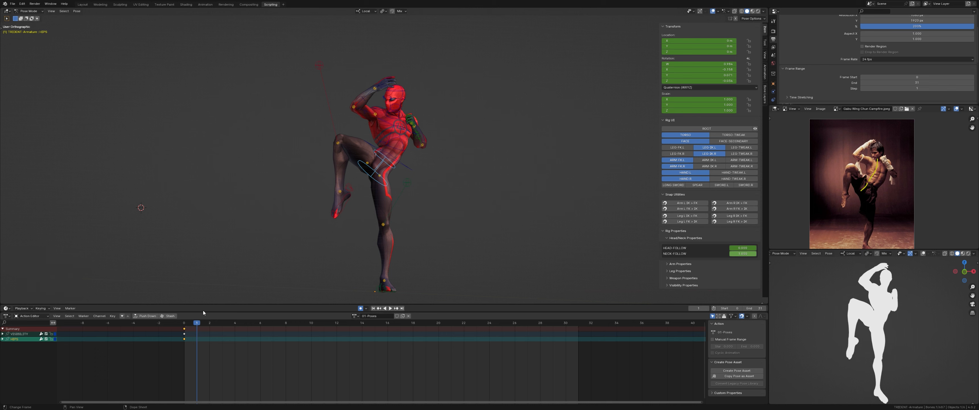
pyautogui.click(404, 167)
pyautogui.click(382, 170)
pyautogui.press('space')
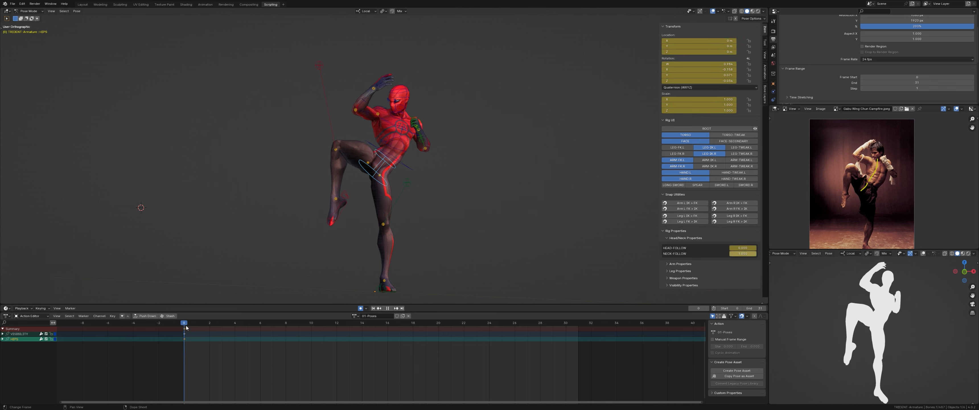
pyautogui.press('space')
pyautogui.scroll(3, 446, 115)
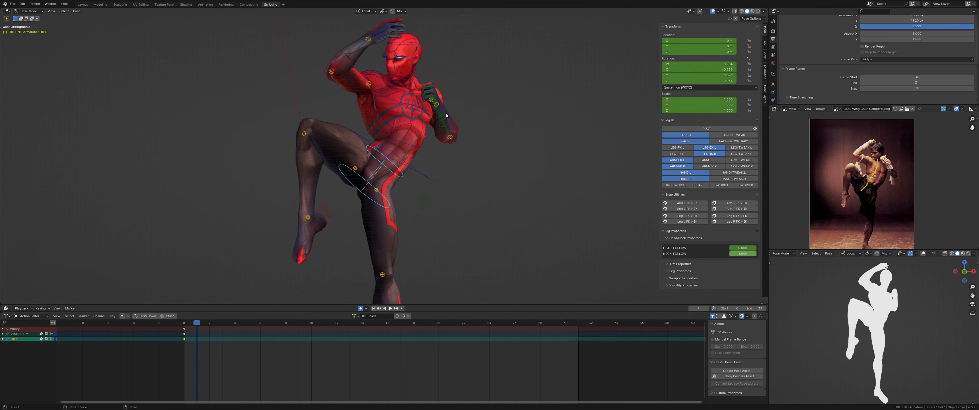
pyautogui.press('space')
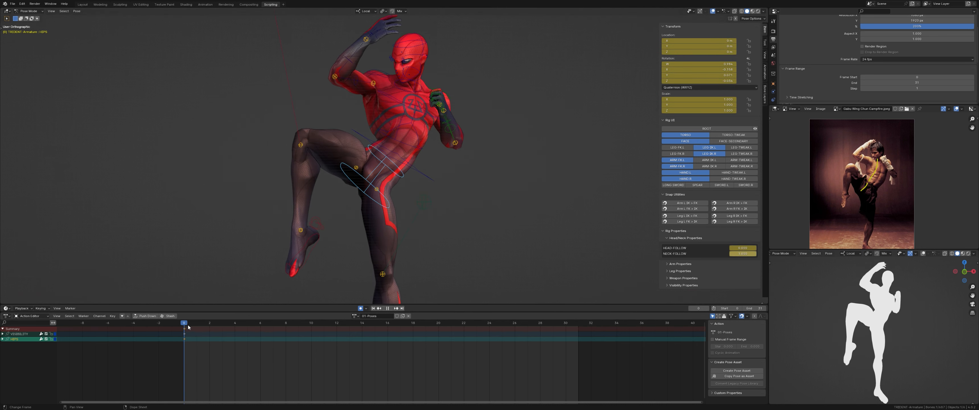
pyautogui.moveTo(203, 324); pyautogui.dragTo(202, 324)
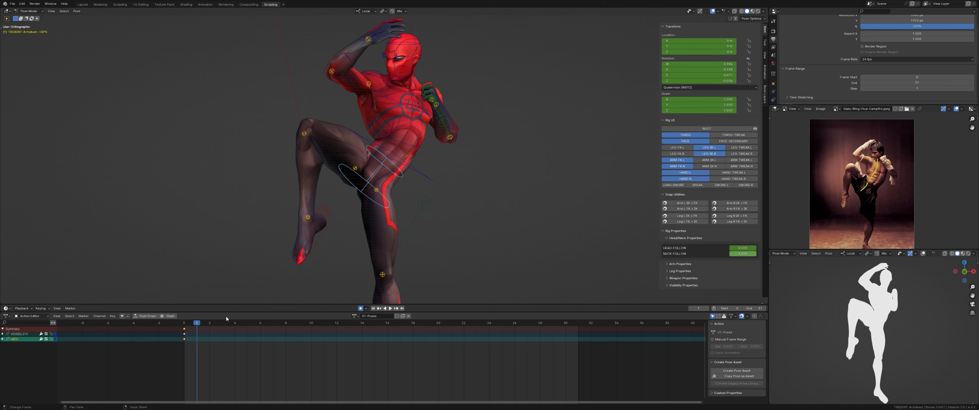
pyautogui.scroll(-2, 384, 245)
pyautogui.keyDown('shift'); pyautogui.moveTo(410, 241); pyautogui.dragTo(419, 187, button='middle'); pyautogui.keyUp('shift')
pyautogui.moveTo(419, 188); pyautogui.dragTo(423, 184, button='middle')
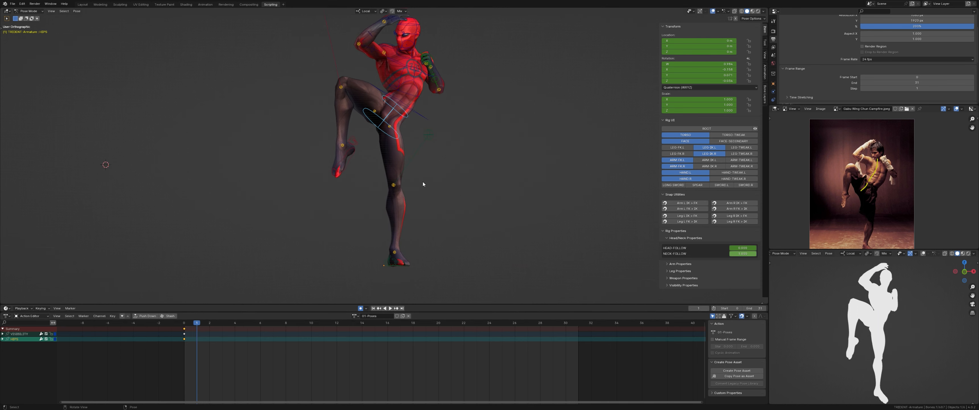
# Step: Rotate the raised right arm's forearm FK control slightly about its local Z axis on frame 1
pyautogui.scroll(2, 441, 106)
pyautogui.keyDown('shift'); pyautogui.moveTo(475, 55); pyautogui.dragTo(409, 183, button='middle'); pyautogui.keyUp('shift')
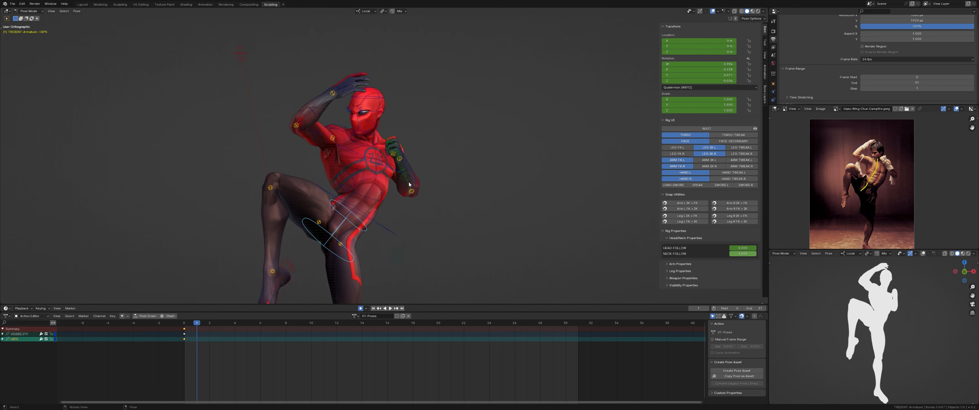
pyautogui.scroll(4, 410, 173)
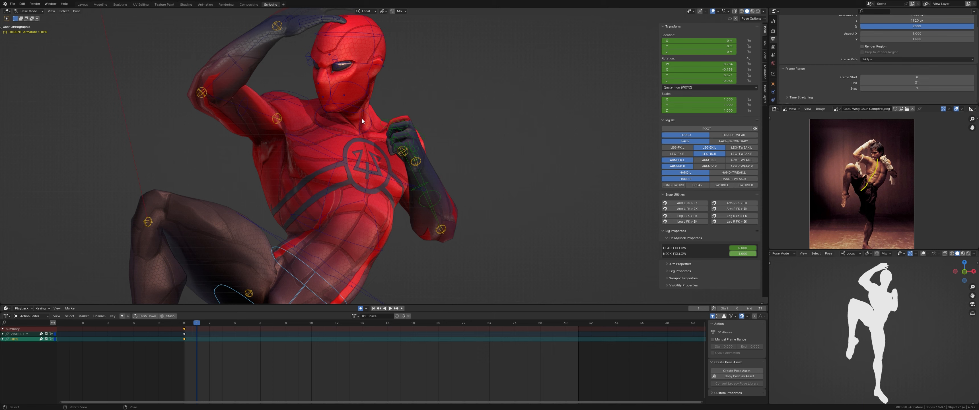
pyautogui.keyDown('shift'); pyautogui.moveTo(341, 94); pyautogui.dragTo(362, 139, button='middle'); pyautogui.keyUp('shift')
pyautogui.click(263, 113)
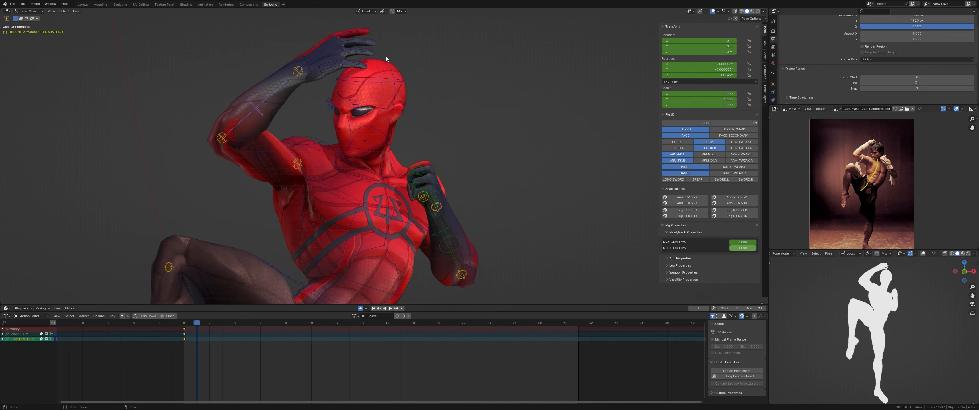
pyautogui.press('r')
pyautogui.press('z')
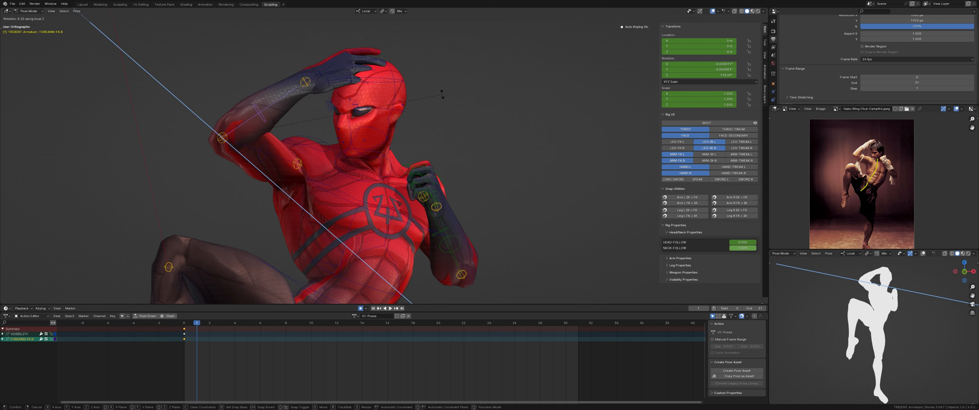
pyautogui.click(444, 69)
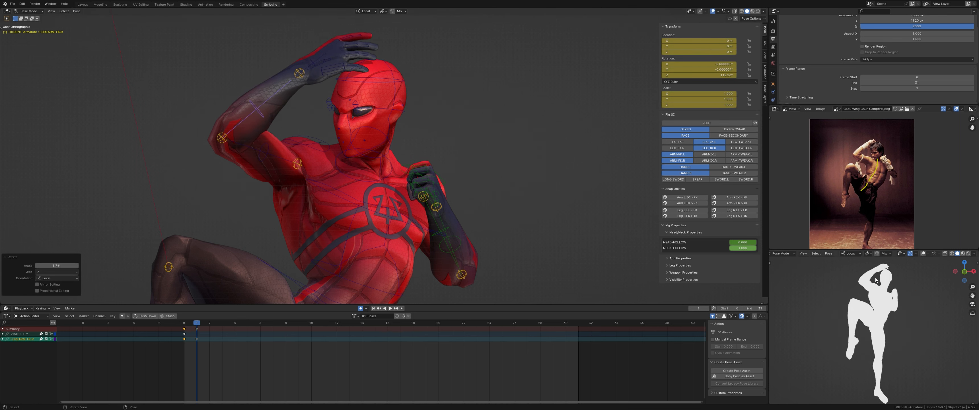
# Step: Rotate the hips control slightly in the view plane on frame 1
pyautogui.scroll(-3, 379, 245)
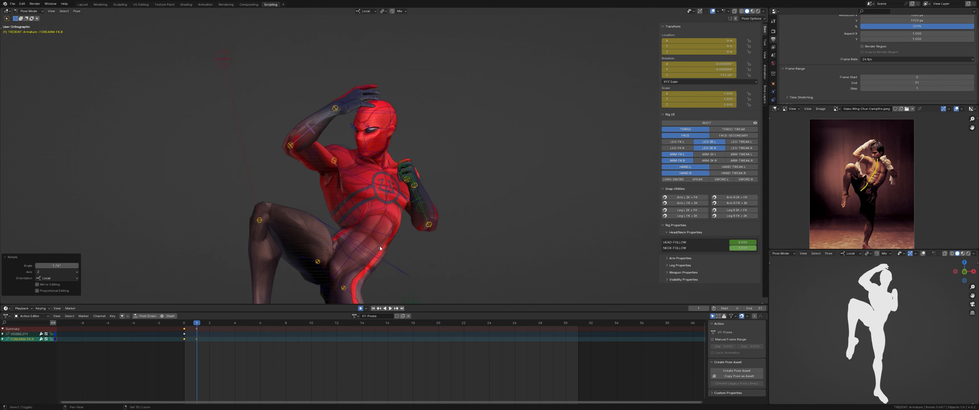
pyautogui.keyDown('shift'); pyautogui.moveTo(379, 246); pyautogui.dragTo(458, 176, button='middle'); pyautogui.keyUp('shift')
pyautogui.click(471, 126)
pyautogui.press('r')
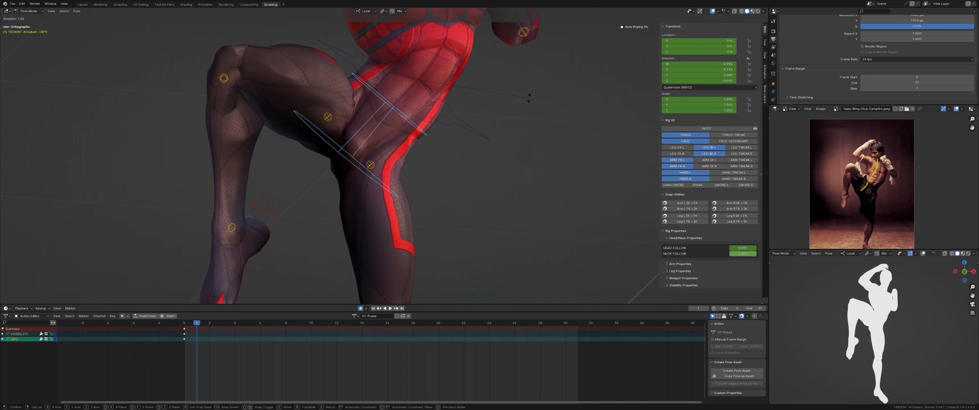
pyautogui.click(529, 100)
pyautogui.moveTo(456, 137); pyautogui.dragTo(382, 170, button='middle')
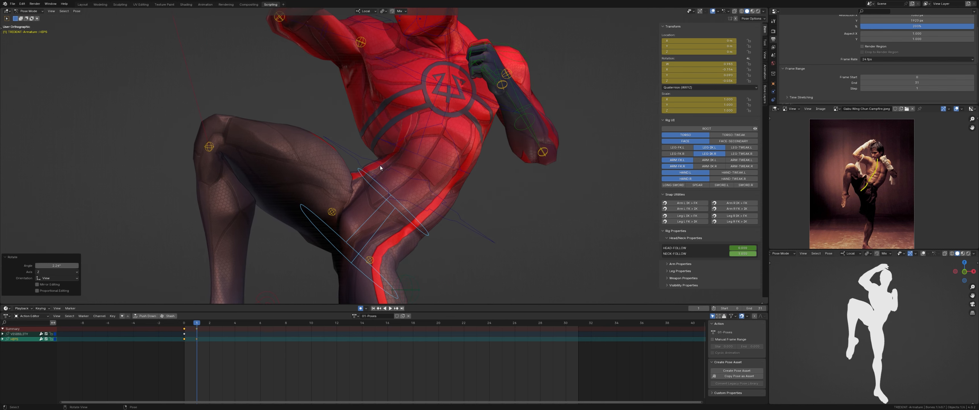
# Step: Move the standing left leg's IK pole control slightly on frame 1 to adjust the knee's direction
pyautogui.scroll(-5, 405, 228)
pyautogui.keyDown('shift'); pyautogui.moveTo(416, 242); pyautogui.dragTo(419, 179, button='middle'); pyautogui.keyUp('shift')
pyautogui.scroll(-1, 434, 160)
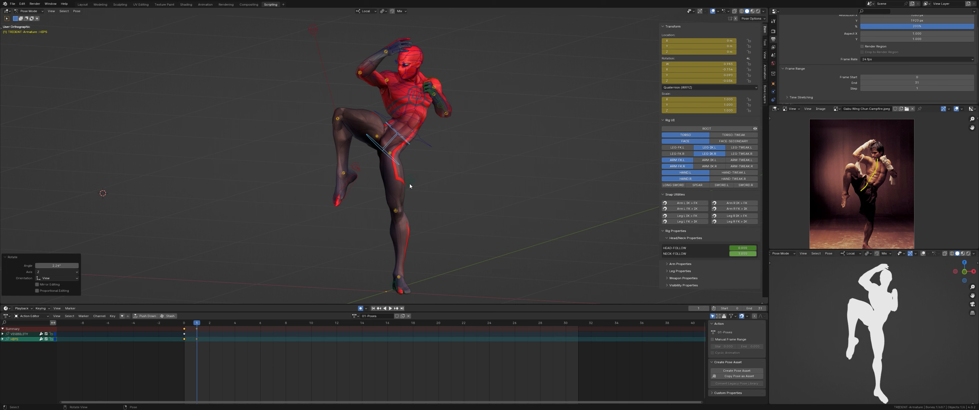
pyautogui.click(410, 184)
pyautogui.press('g')
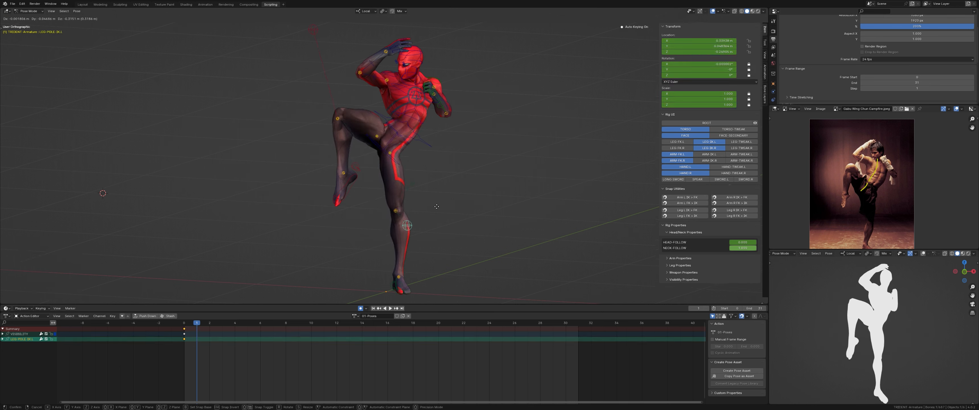
pyautogui.click(447, 212)
# Step: Move the raised right leg's IK pole control slightly to adjust the direction of the bent knee
pyautogui.keyDown('shift'); pyautogui.moveTo(347, 140); pyautogui.dragTo(401, 226, button='middle'); pyautogui.keyUp('shift')
pyautogui.click(396, 175)
pyautogui.press('g')
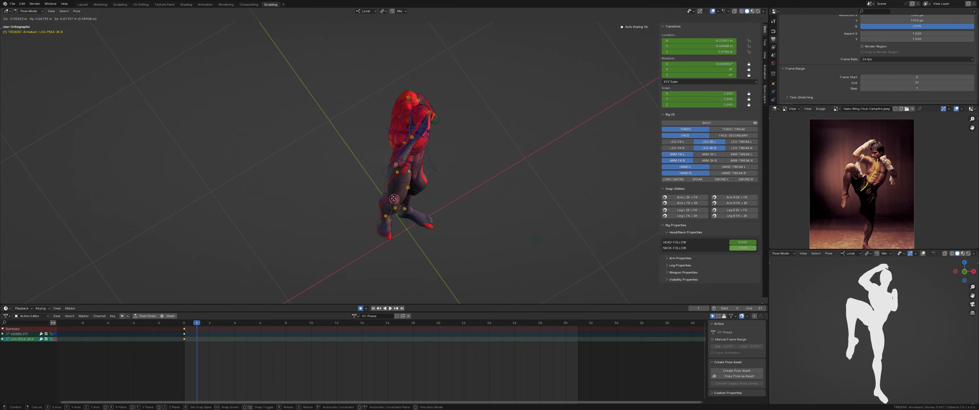
pyautogui.click(392, 198)
pyautogui.moveTo(391, 199); pyautogui.dragTo(429, 156, button='middle')
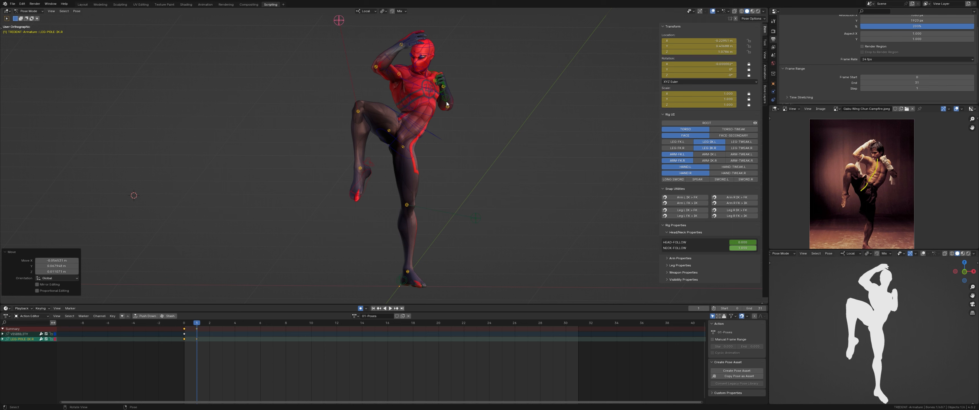
# Step: Compare with frame 0, insert a keyframe for the raised leg's pole control on frame 1, and advance to frame 2
pyautogui.press('Left')
pyautogui.press('Right')
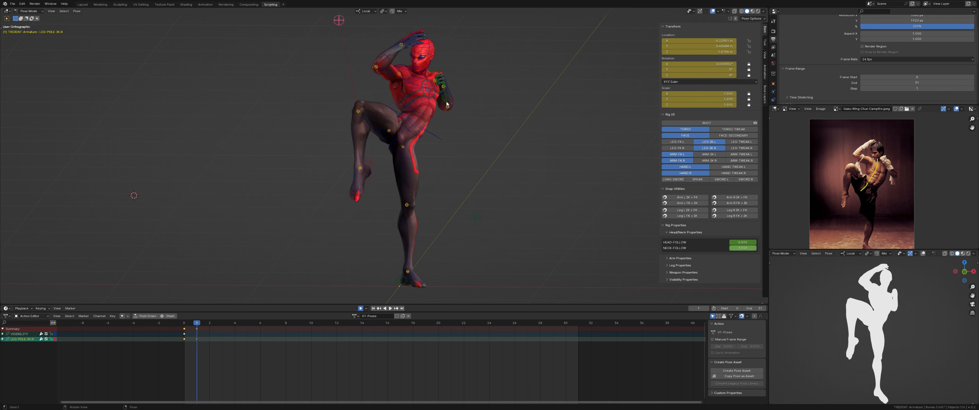
pyautogui.press('i')
pyautogui.press('Right')
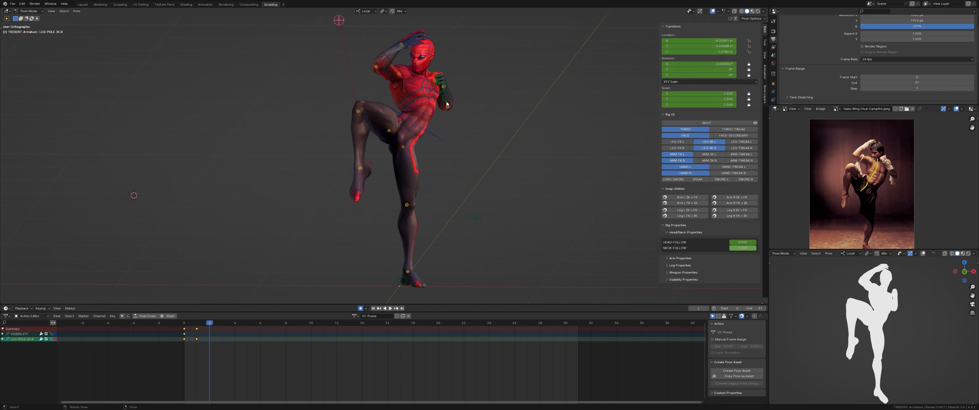